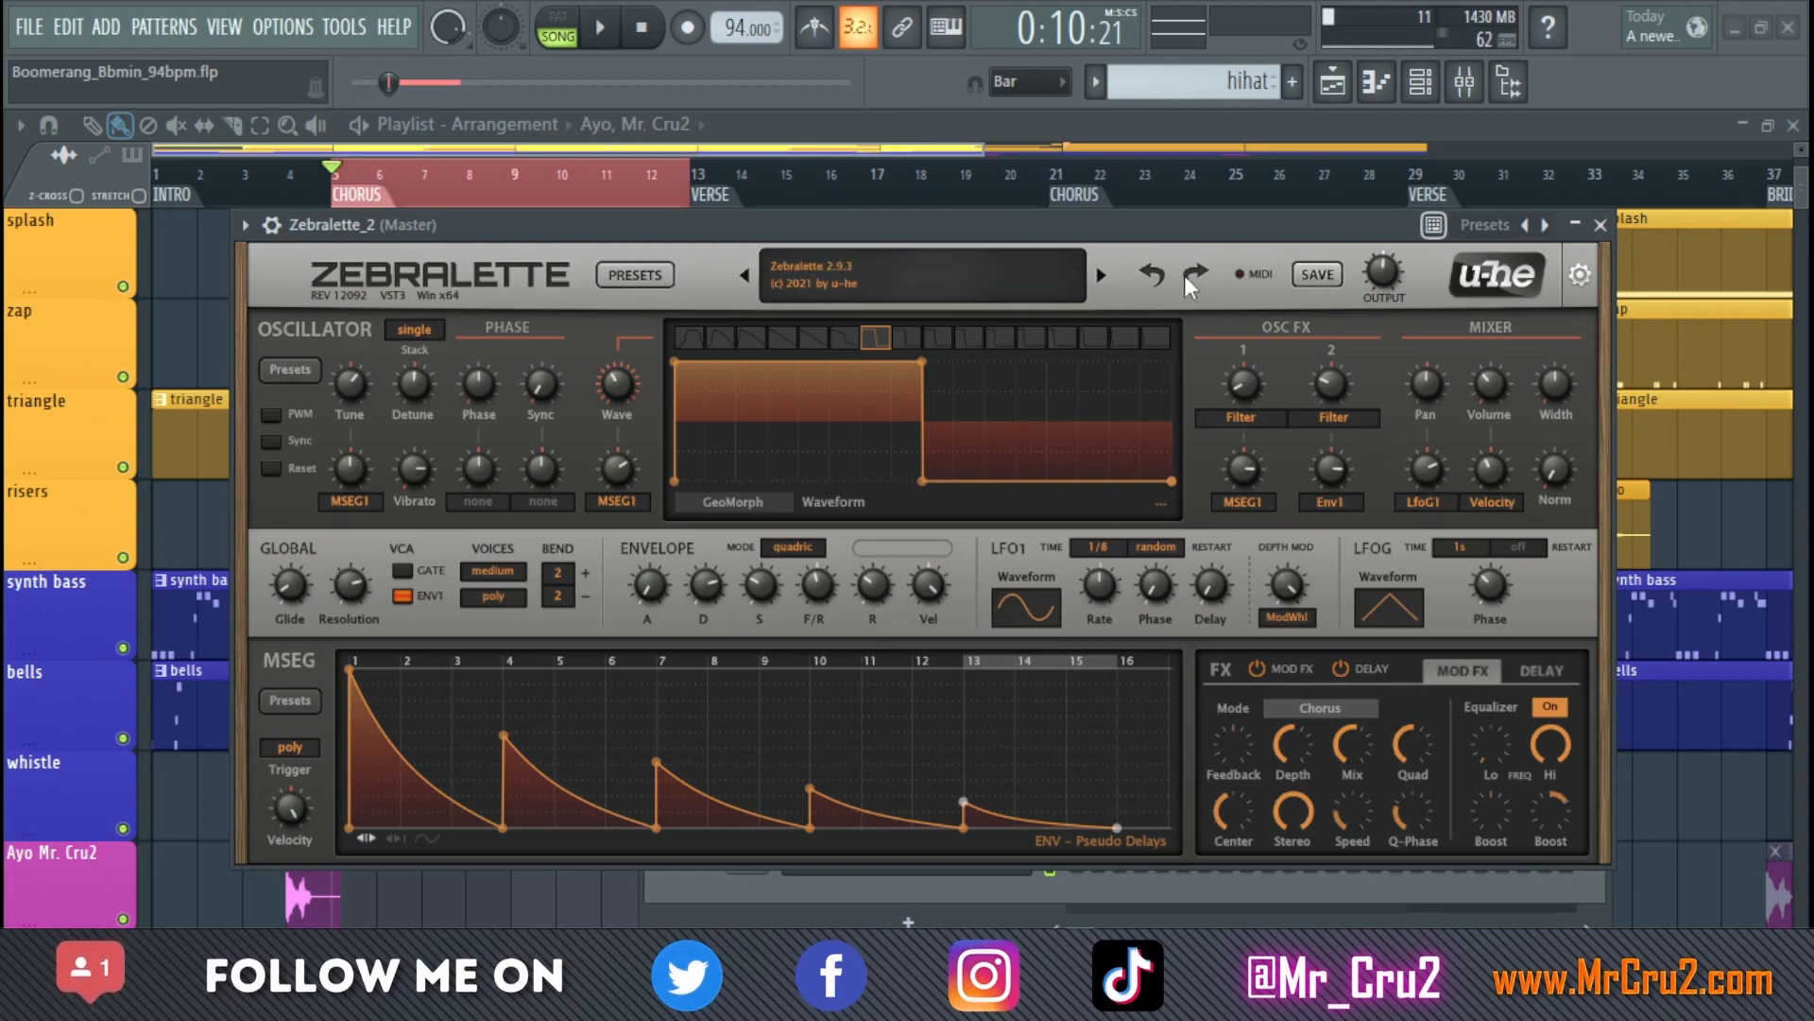
- Load the FEV Abend preset in Zebralette and set the oscillator's Phase modulation source to Gate
click(1102, 276)
click(1102, 276)
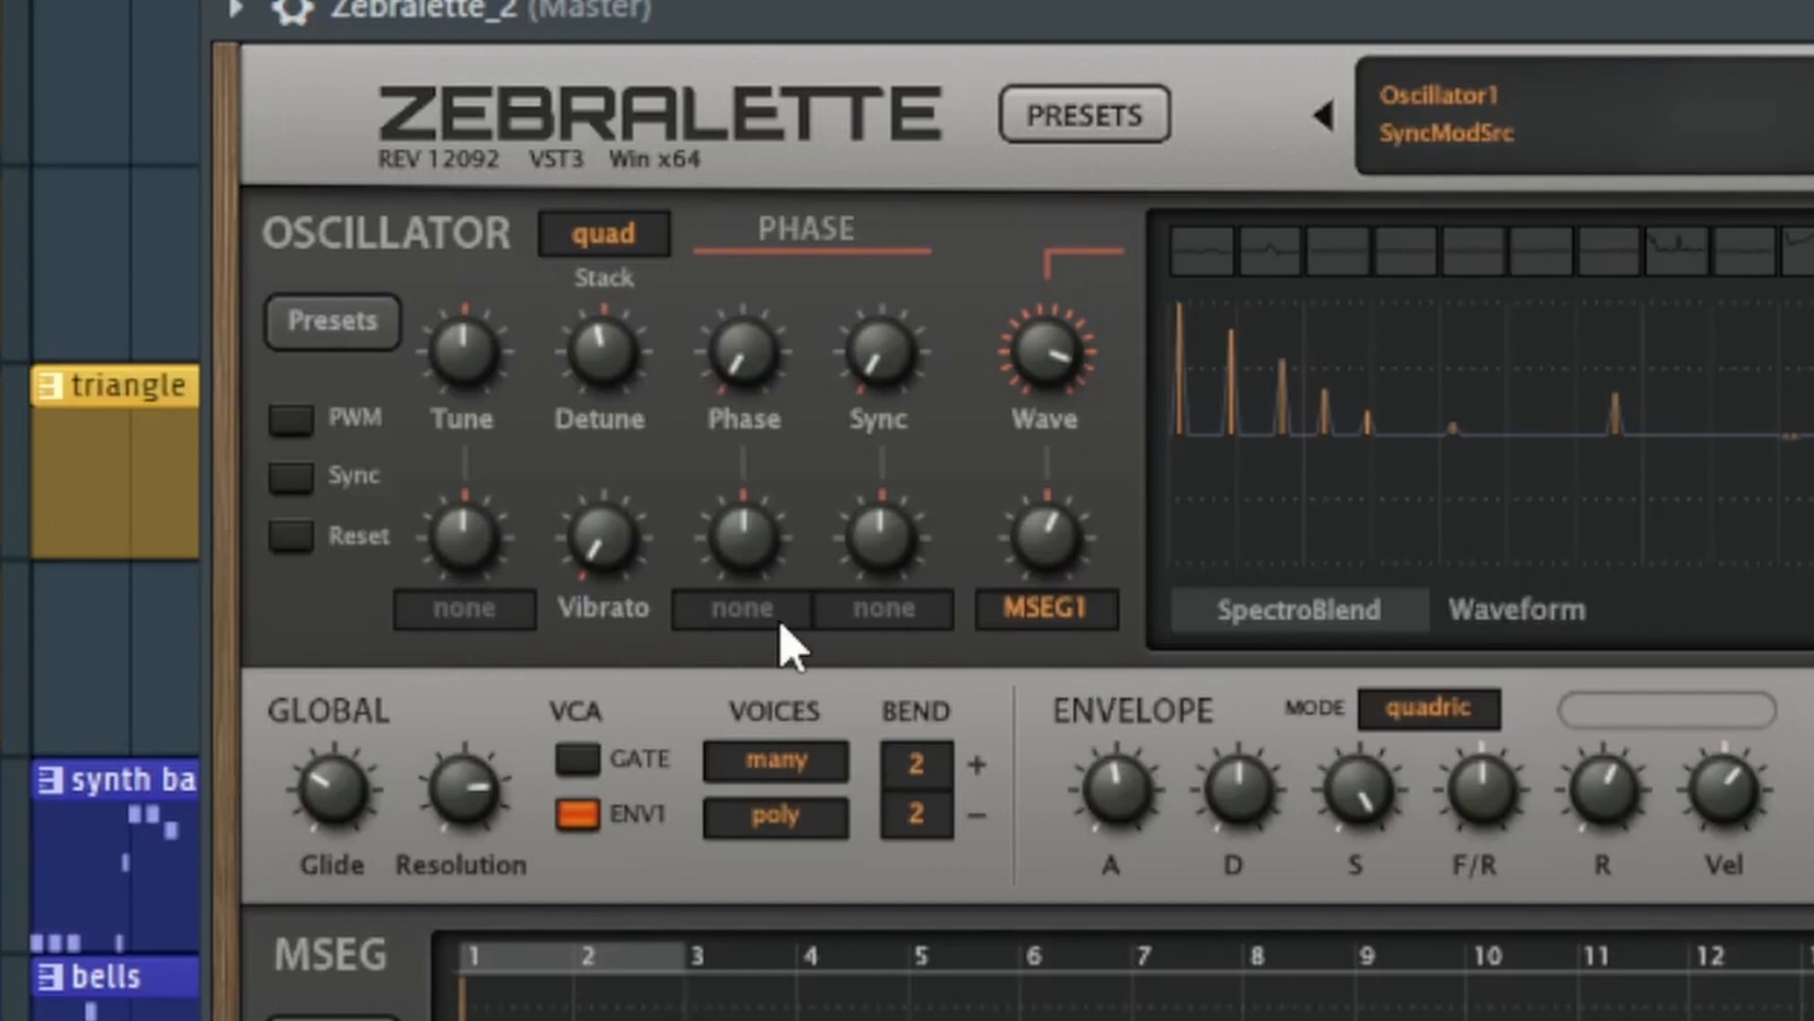
click(754, 609)
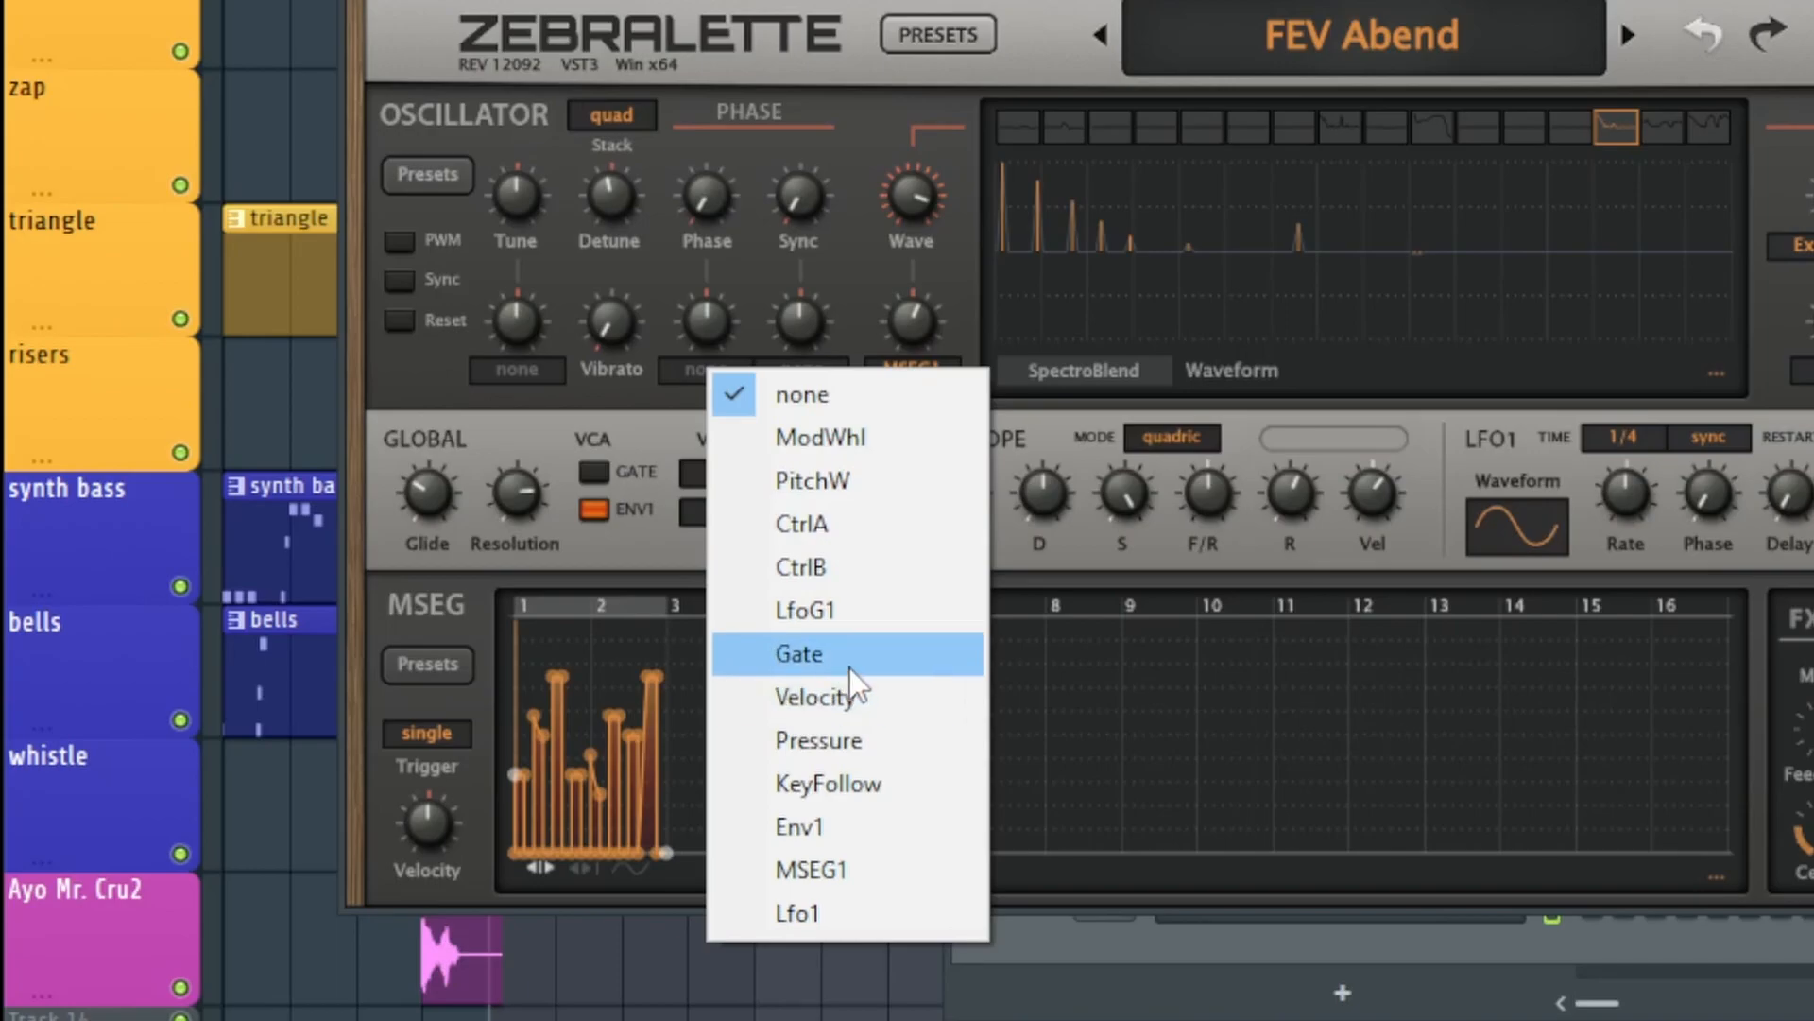
click(849, 656)
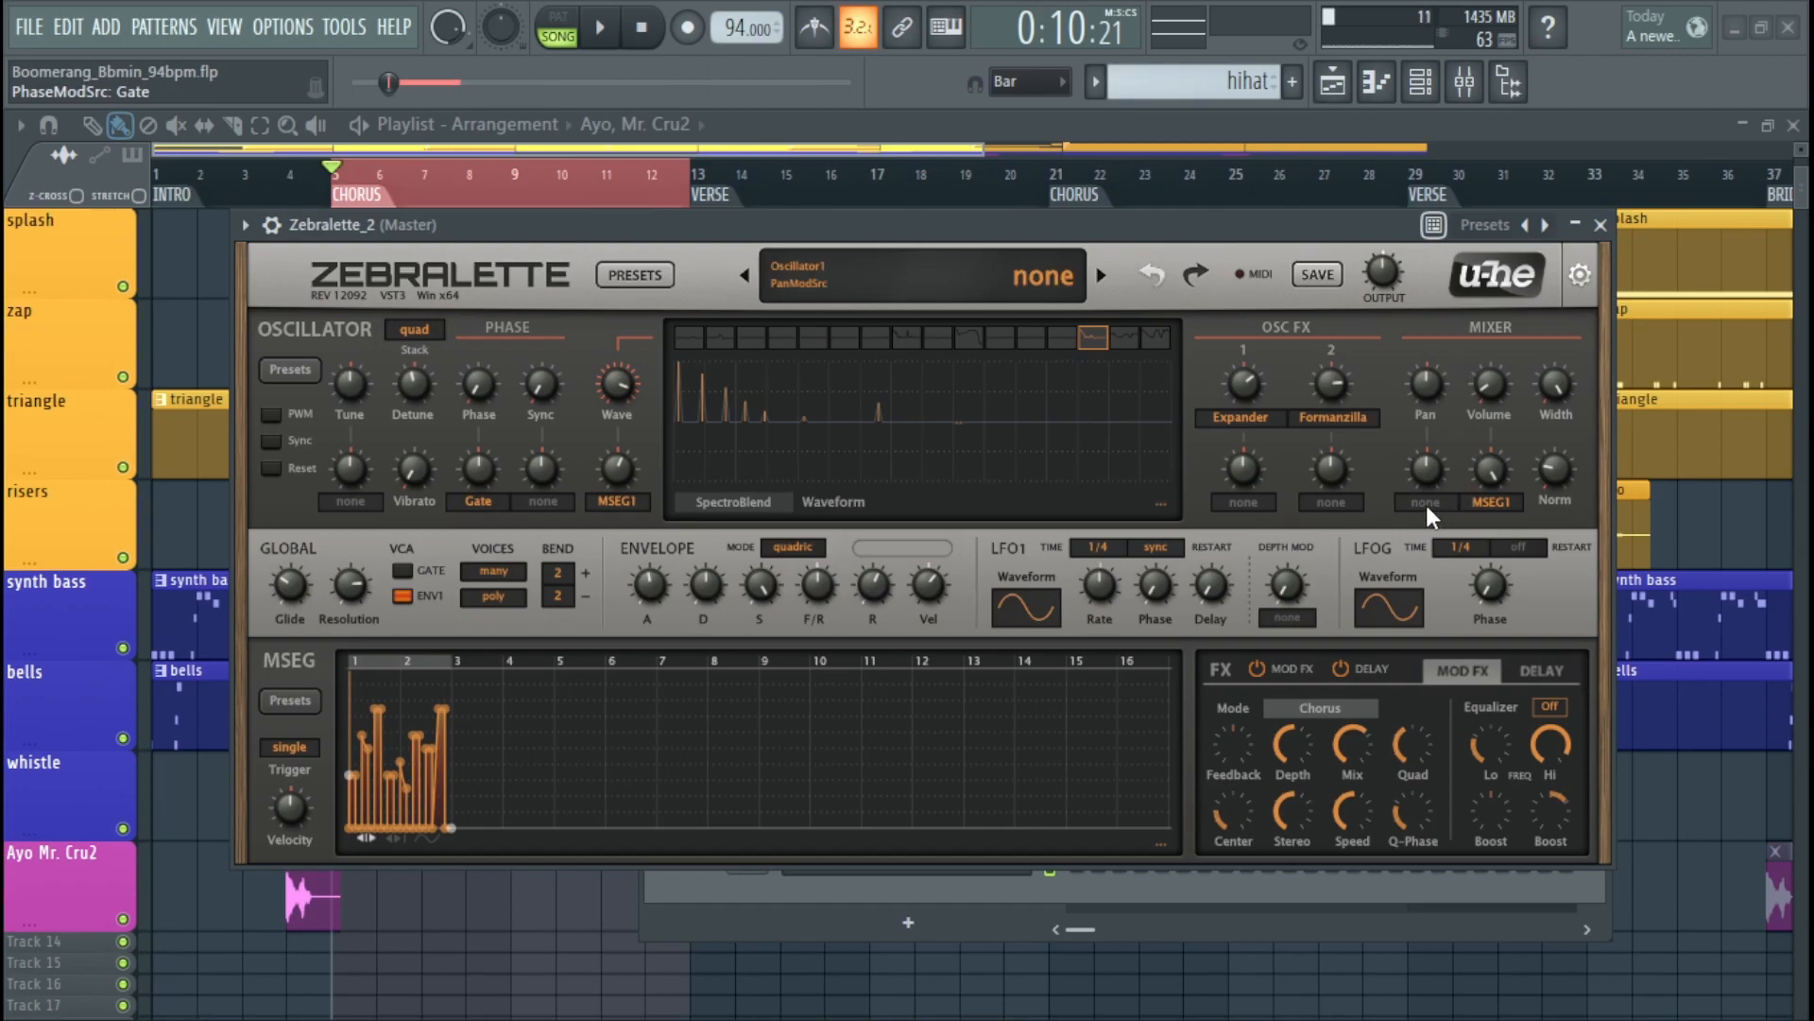
- Set the mixer's Pan modulation source to Velocity and the oscillator's Tune modulation source to PitchW
click(1426, 505)
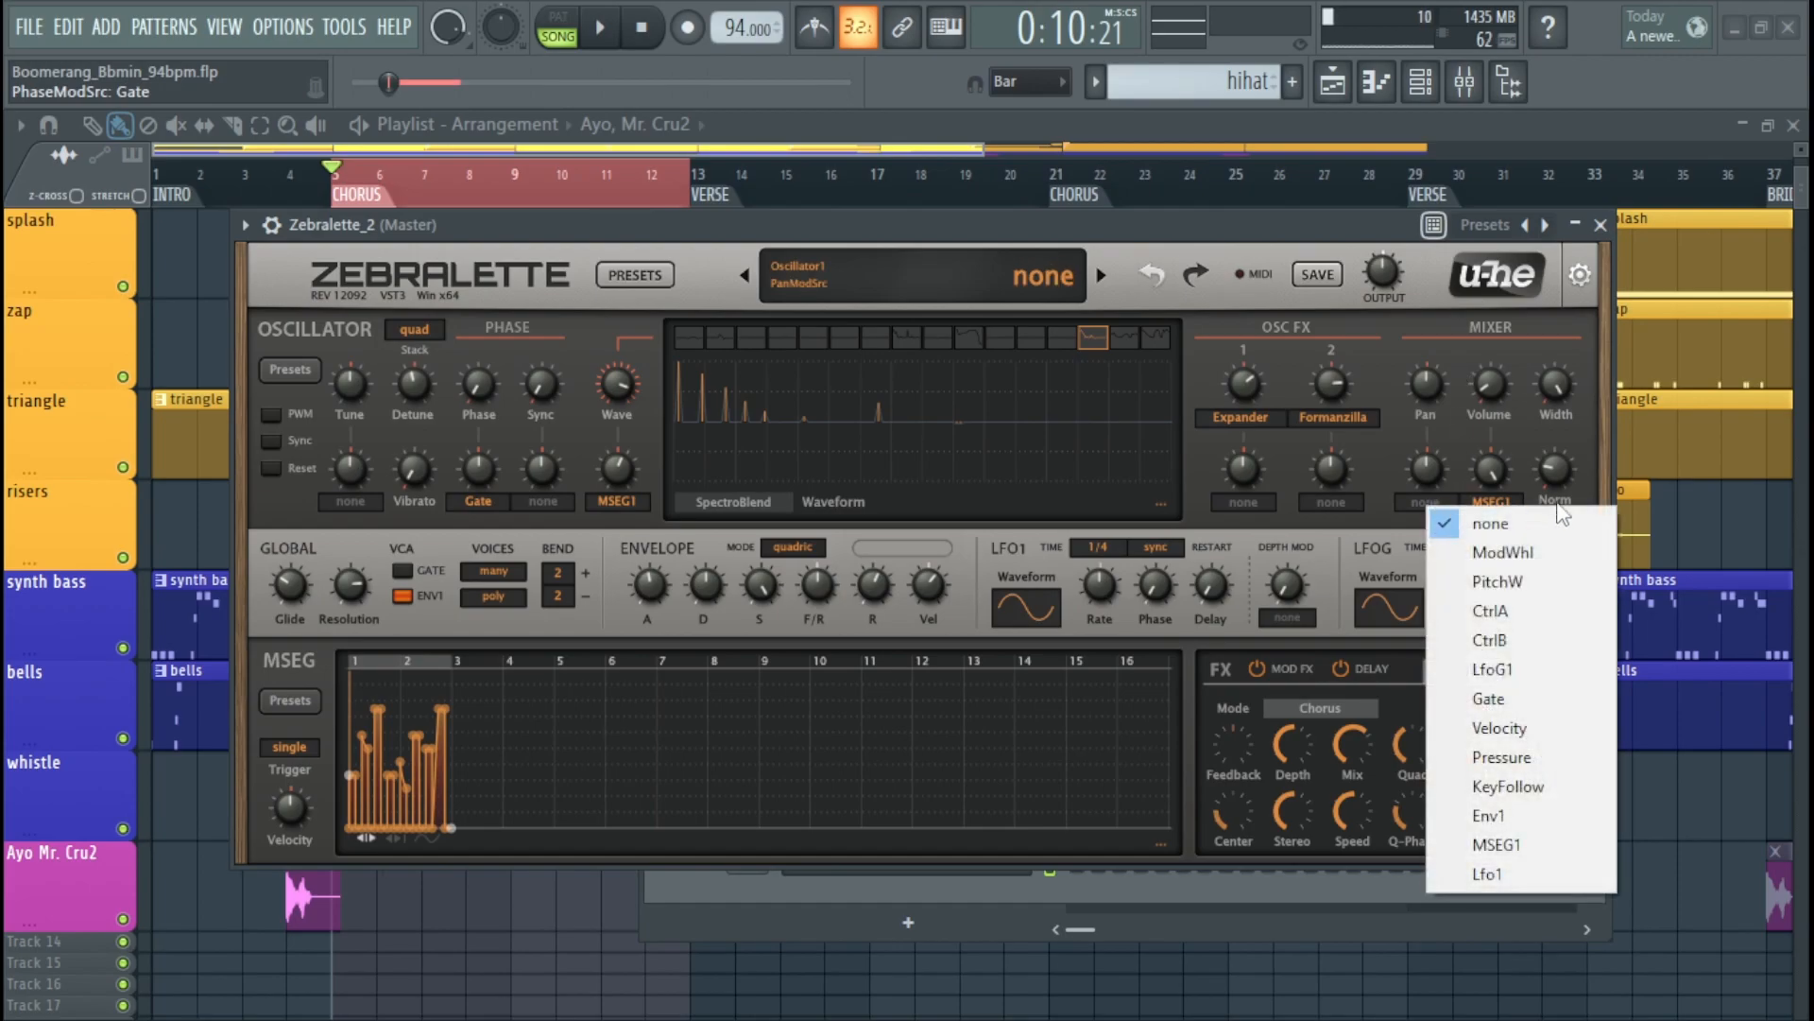
click(1503, 728)
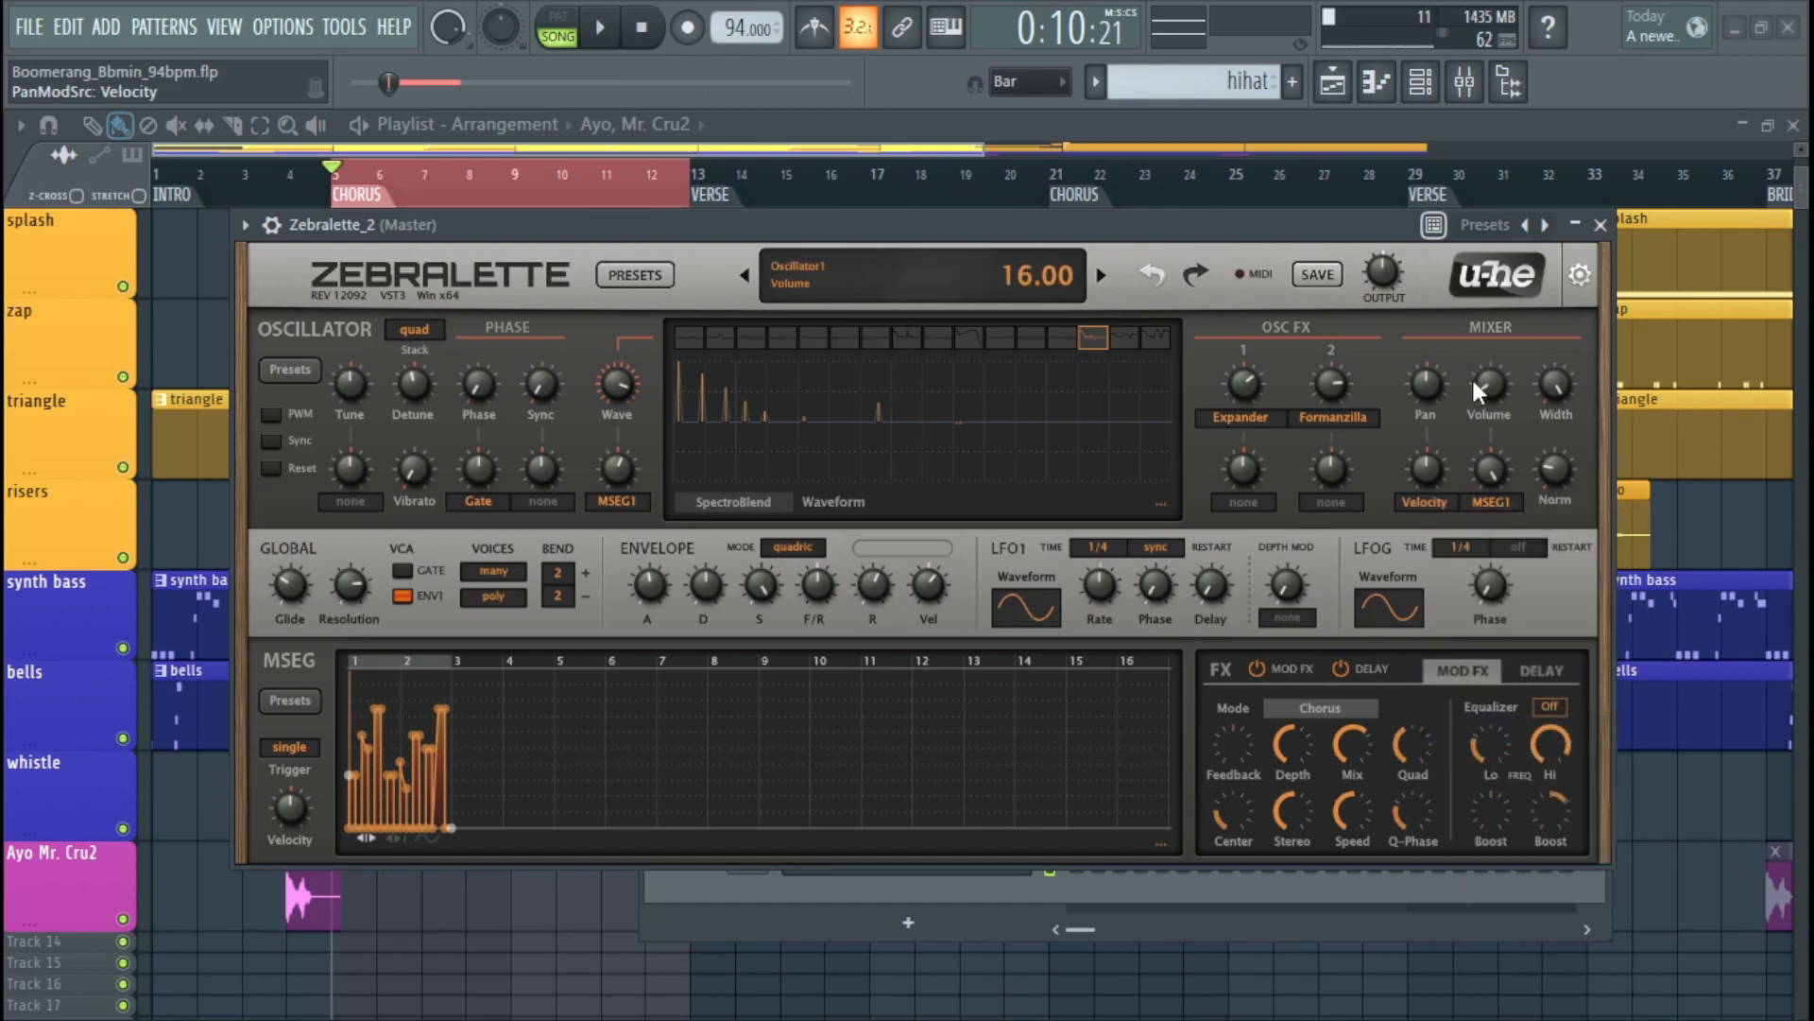
click(324, 499)
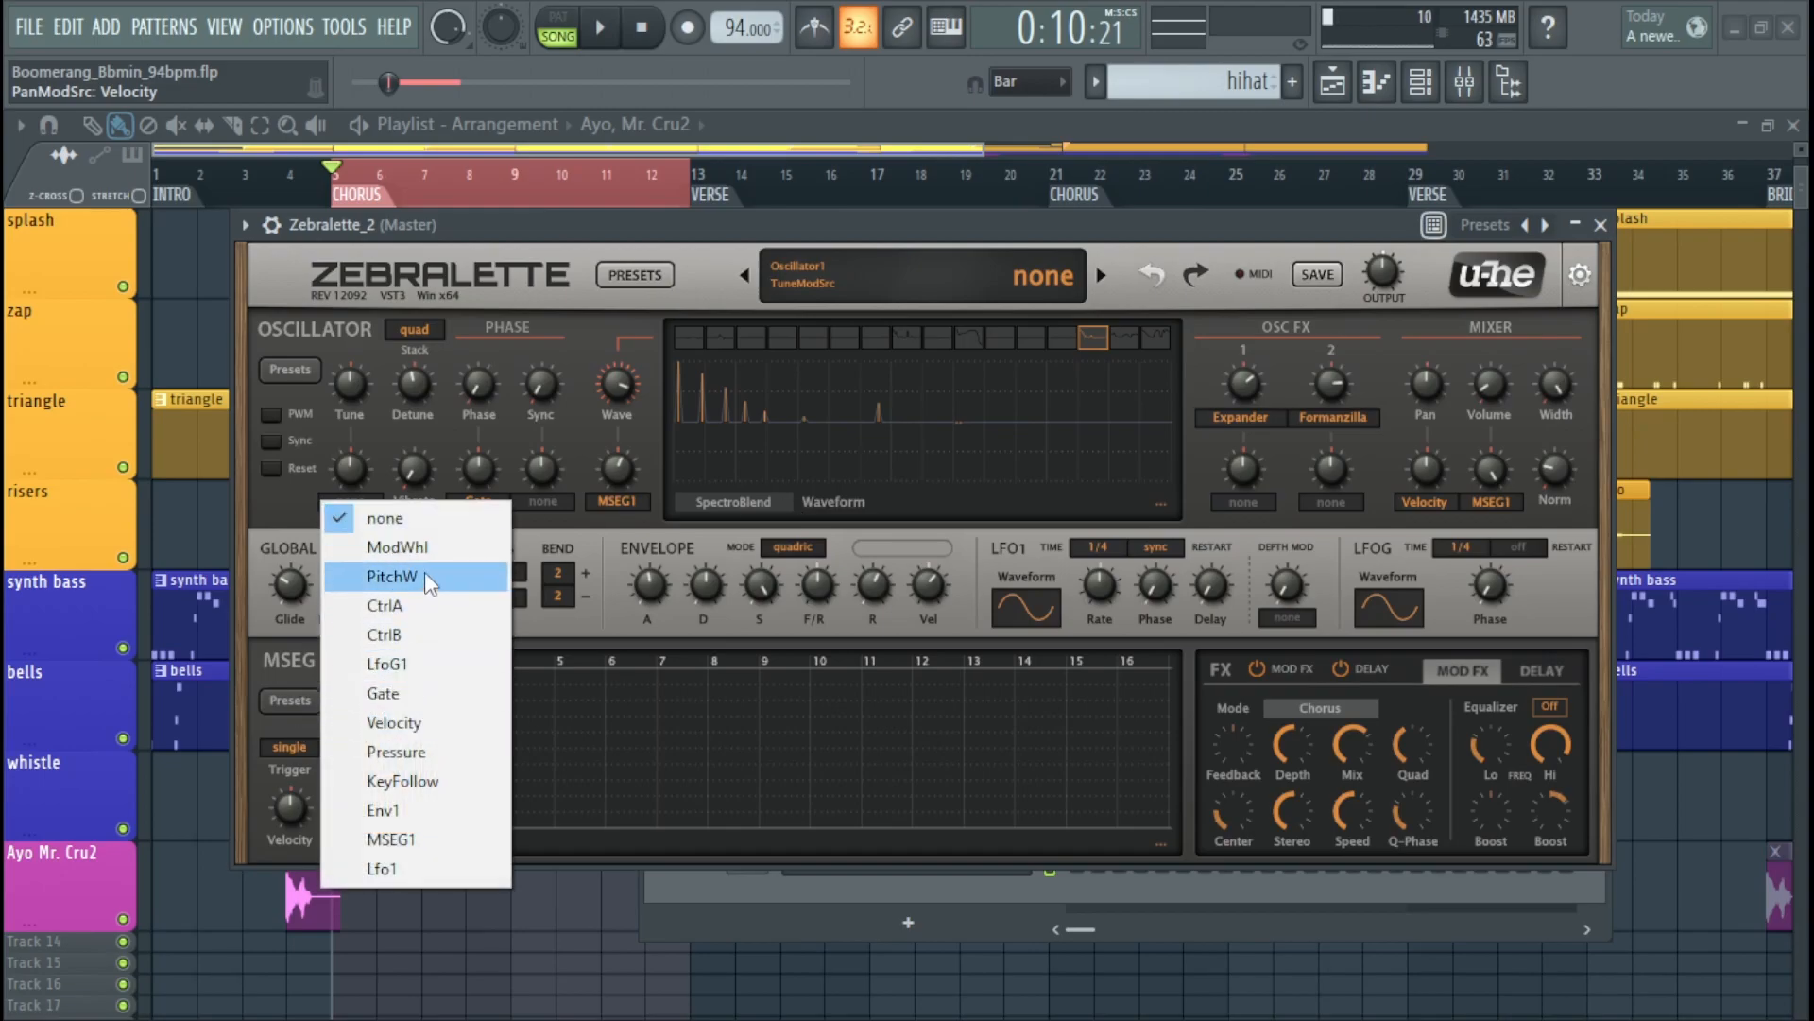
click(430, 578)
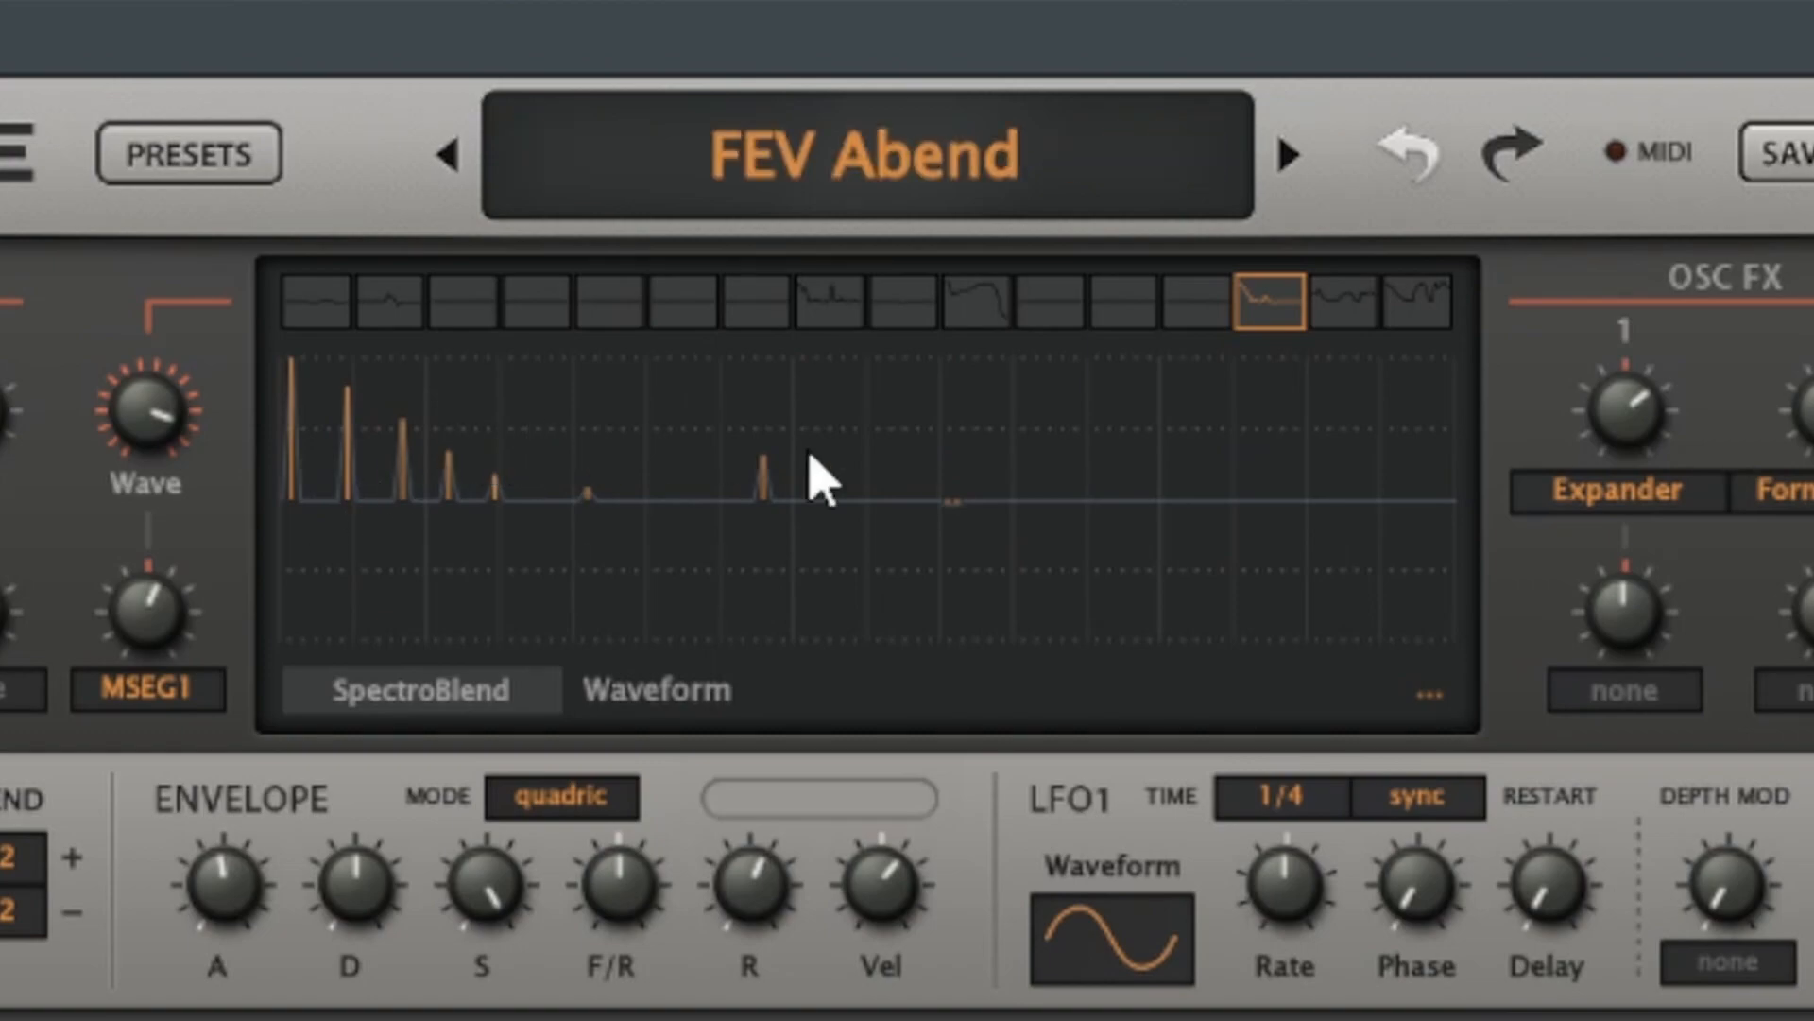
- Select the tenth wave of the oscillator's waveset and change the waveform type to SpectroMorph
mouse_move(628, 474)
mouse_down()
mouse_move(1102, 587)
mouse_move(511, 438)
mouse_move(742, 492)
mouse_up()
drag(992, 317, 524, 336)
drag(397, 330, 997, 322)
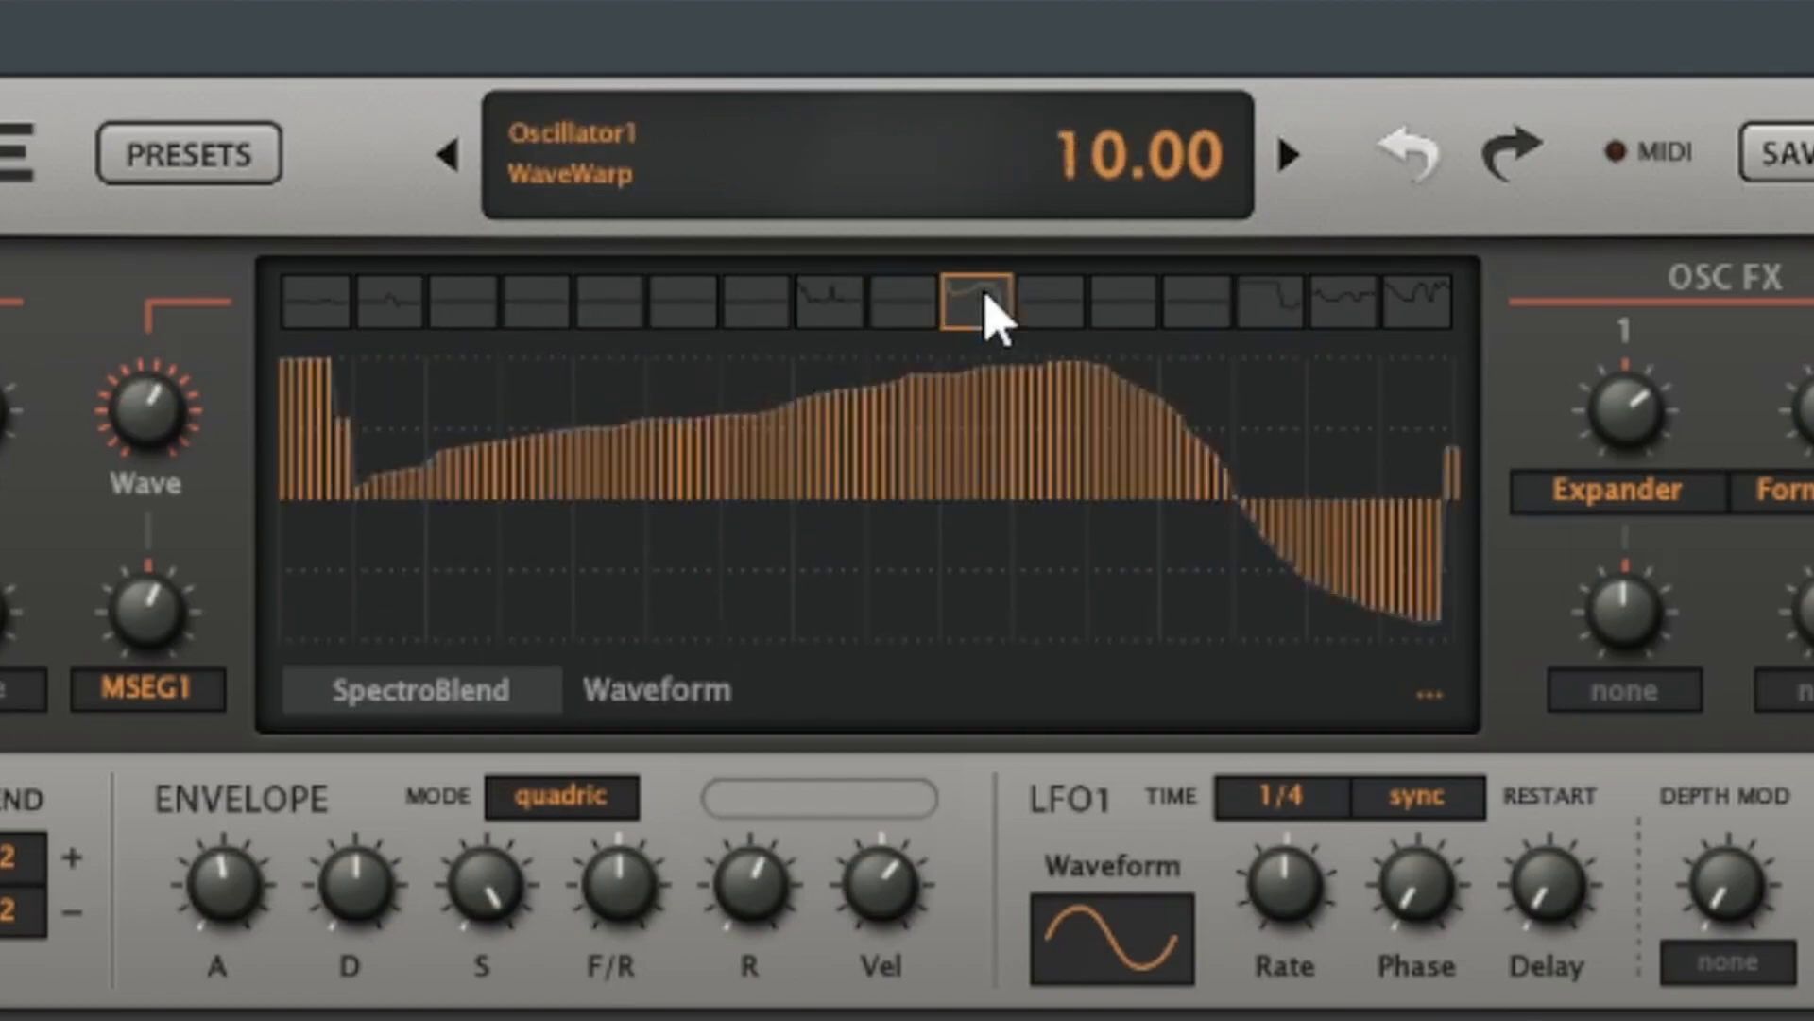
click(470, 701)
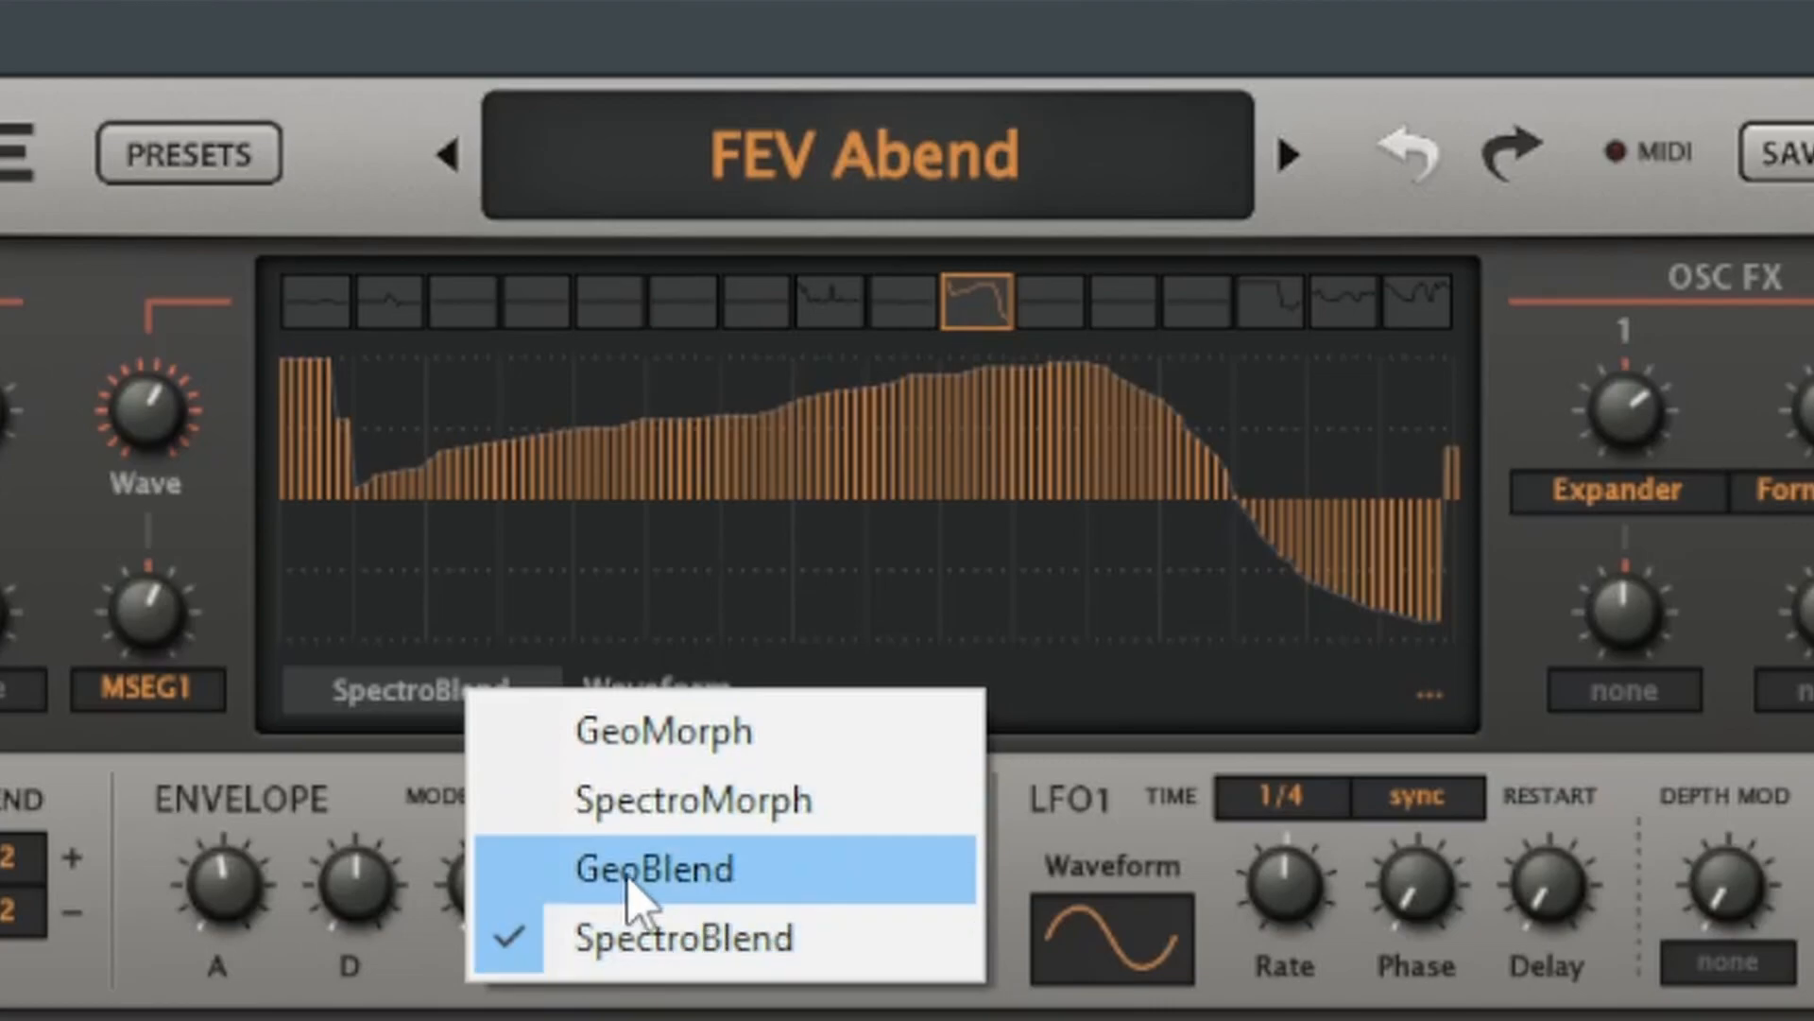
click(672, 796)
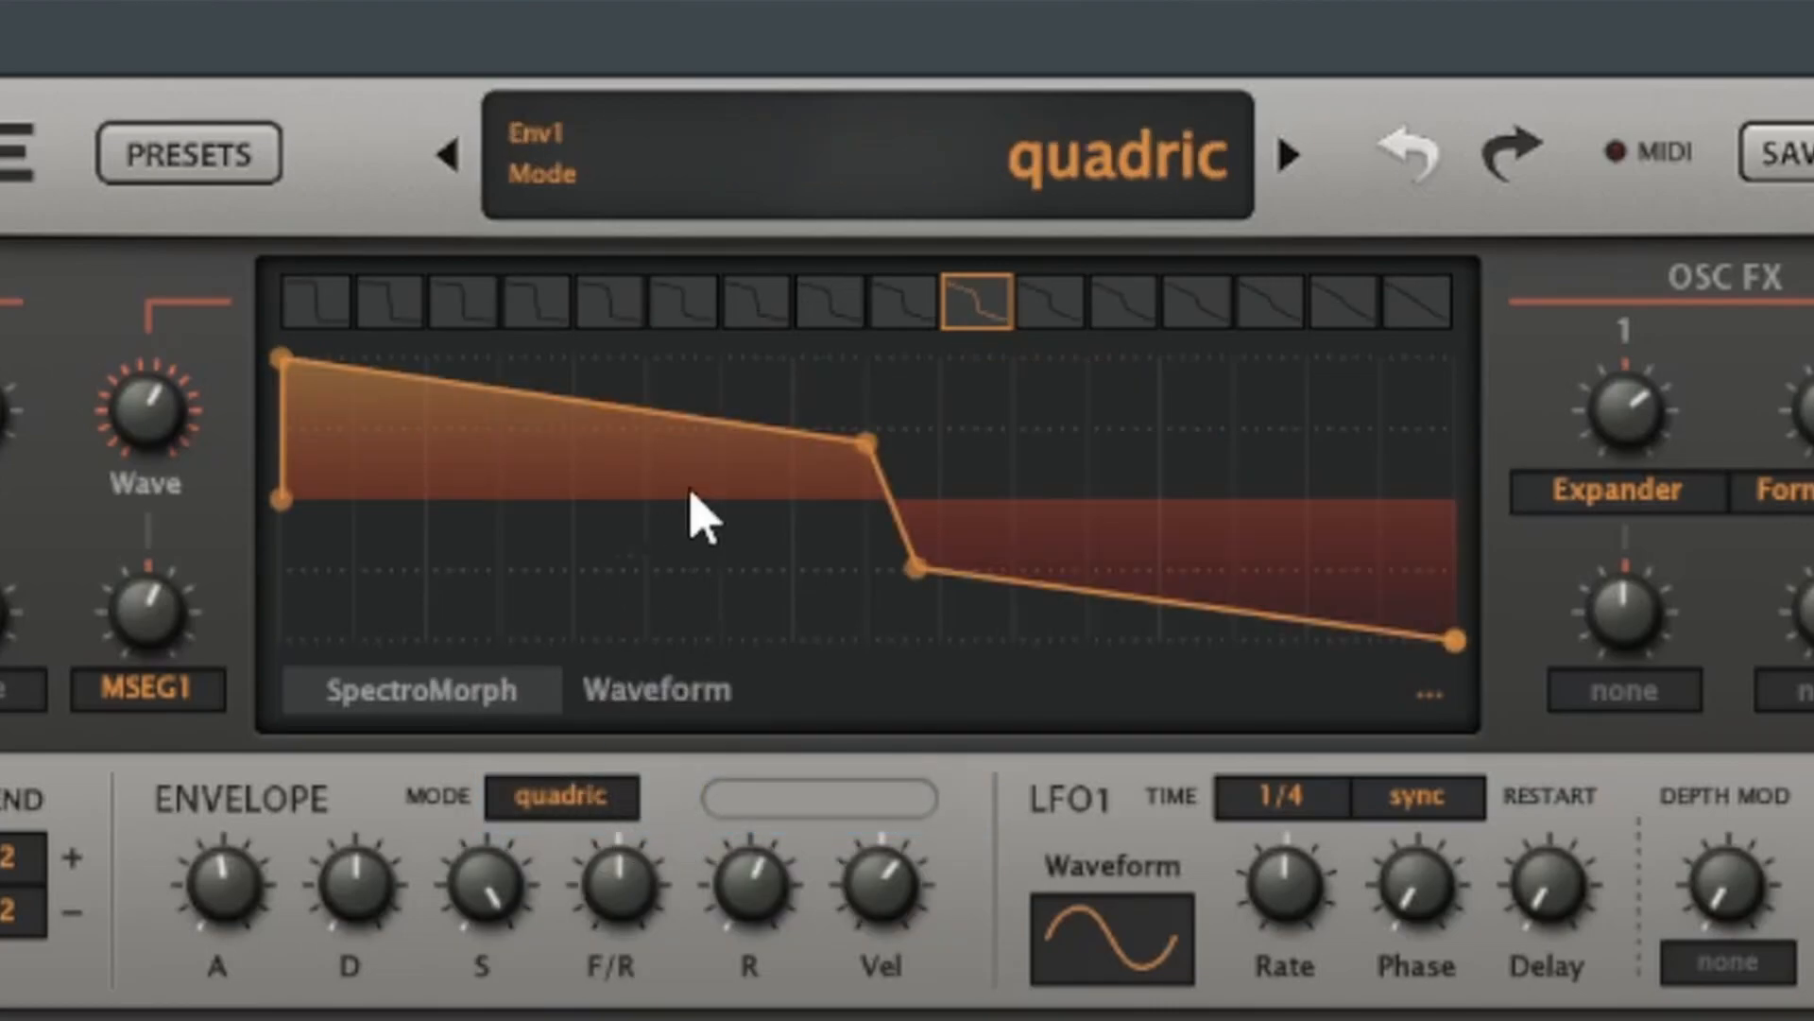
- Insert a point on the tenth wave's first slope, lower it to the centre line, and raise the following point to the upper limit
right_click(552, 397)
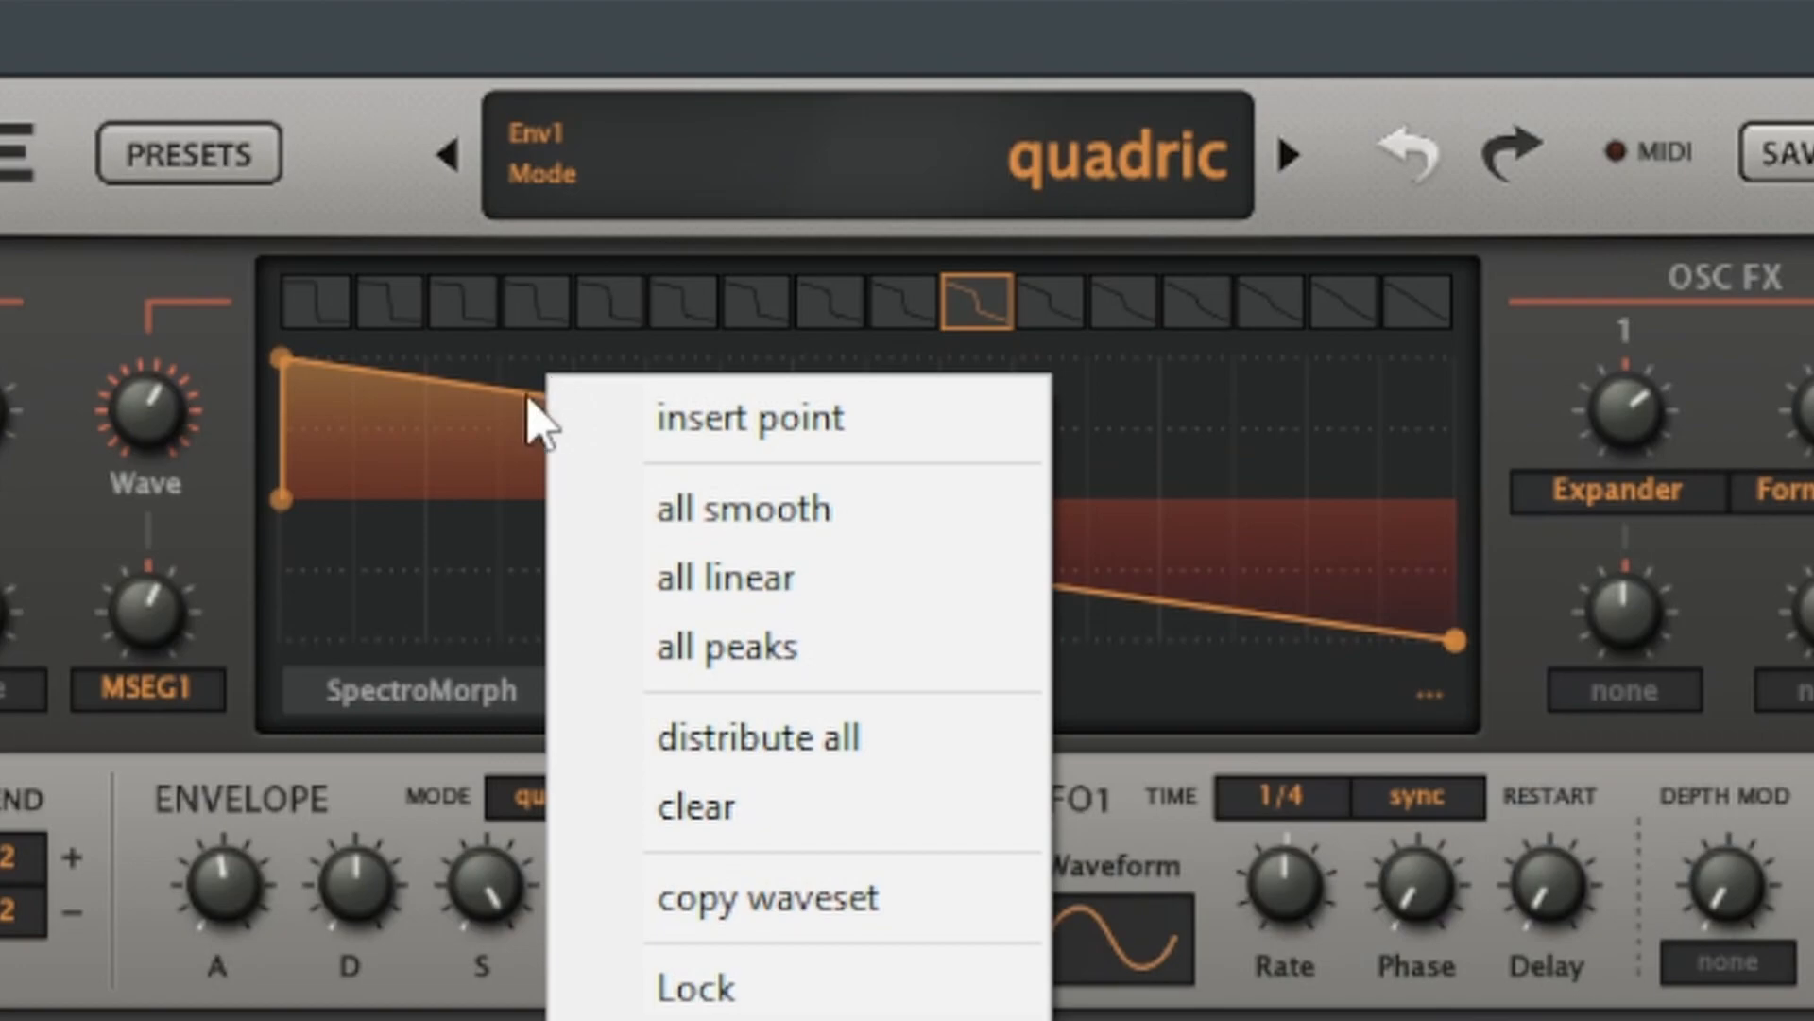
click(771, 420)
drag(547, 388, 557, 500)
drag(852, 454, 830, 332)
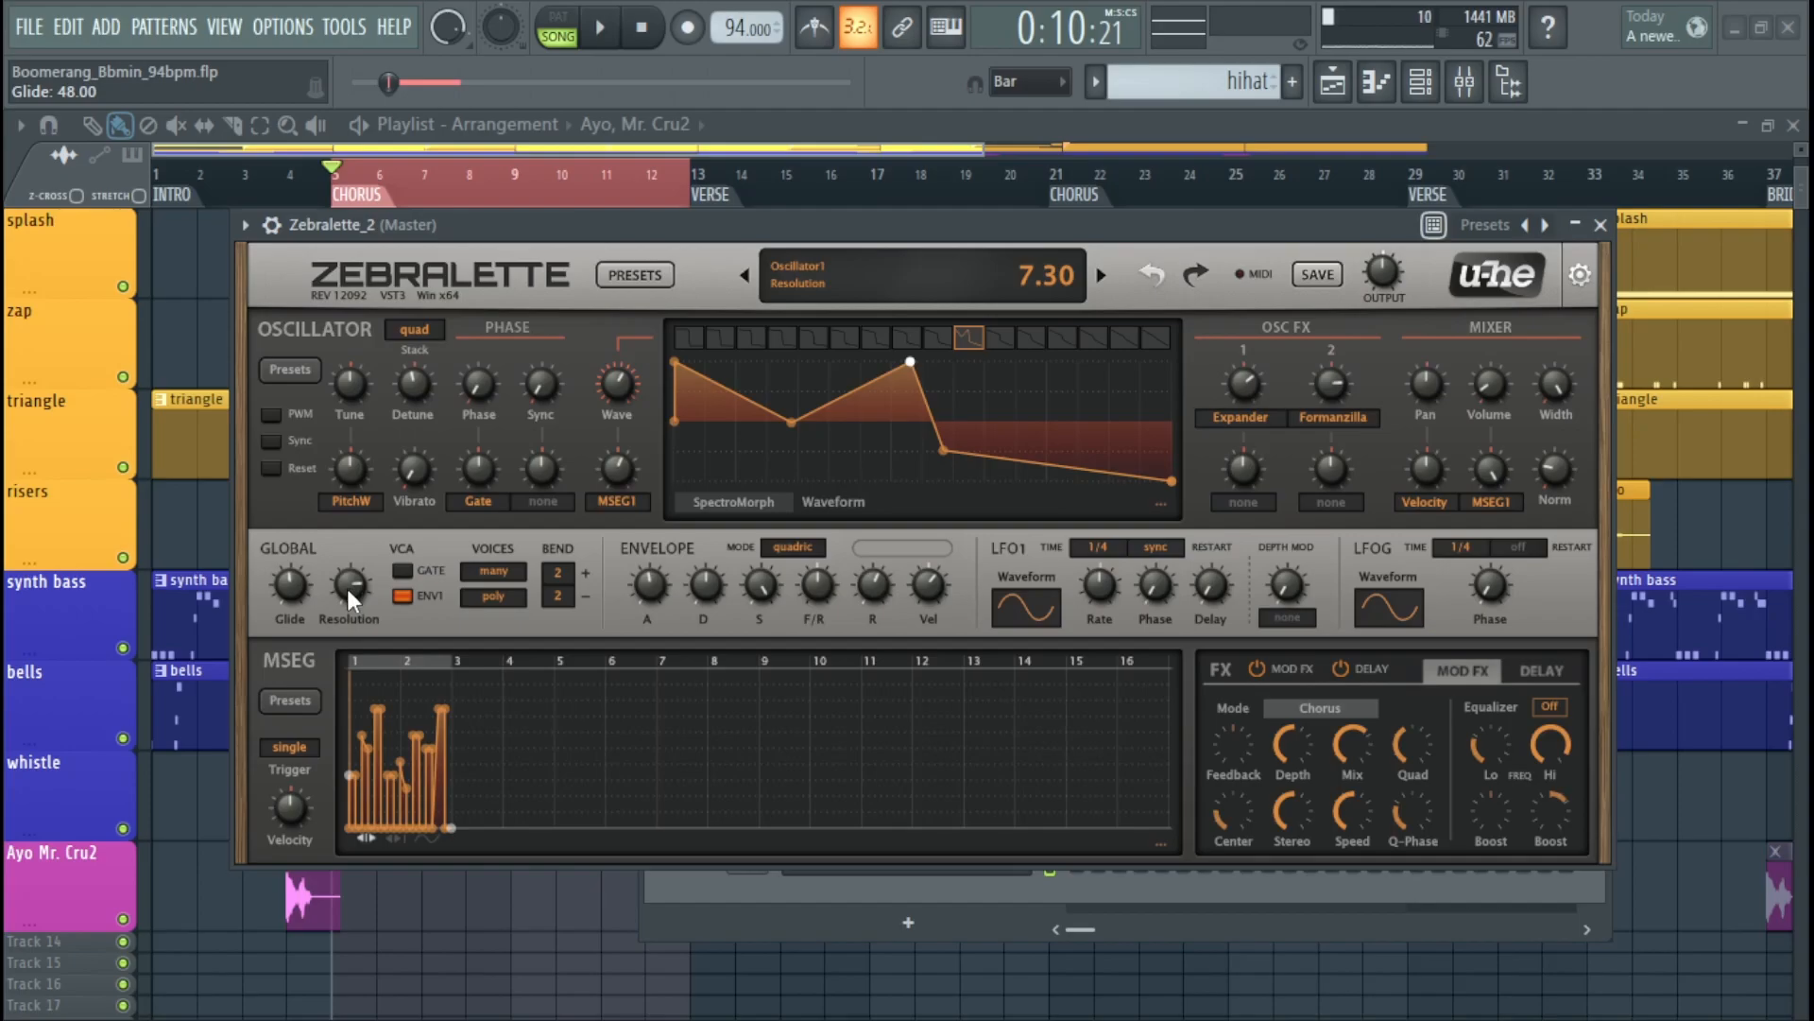
- Raise the oscillator's Resolution in the global section
drag(347, 587, 328, 436)
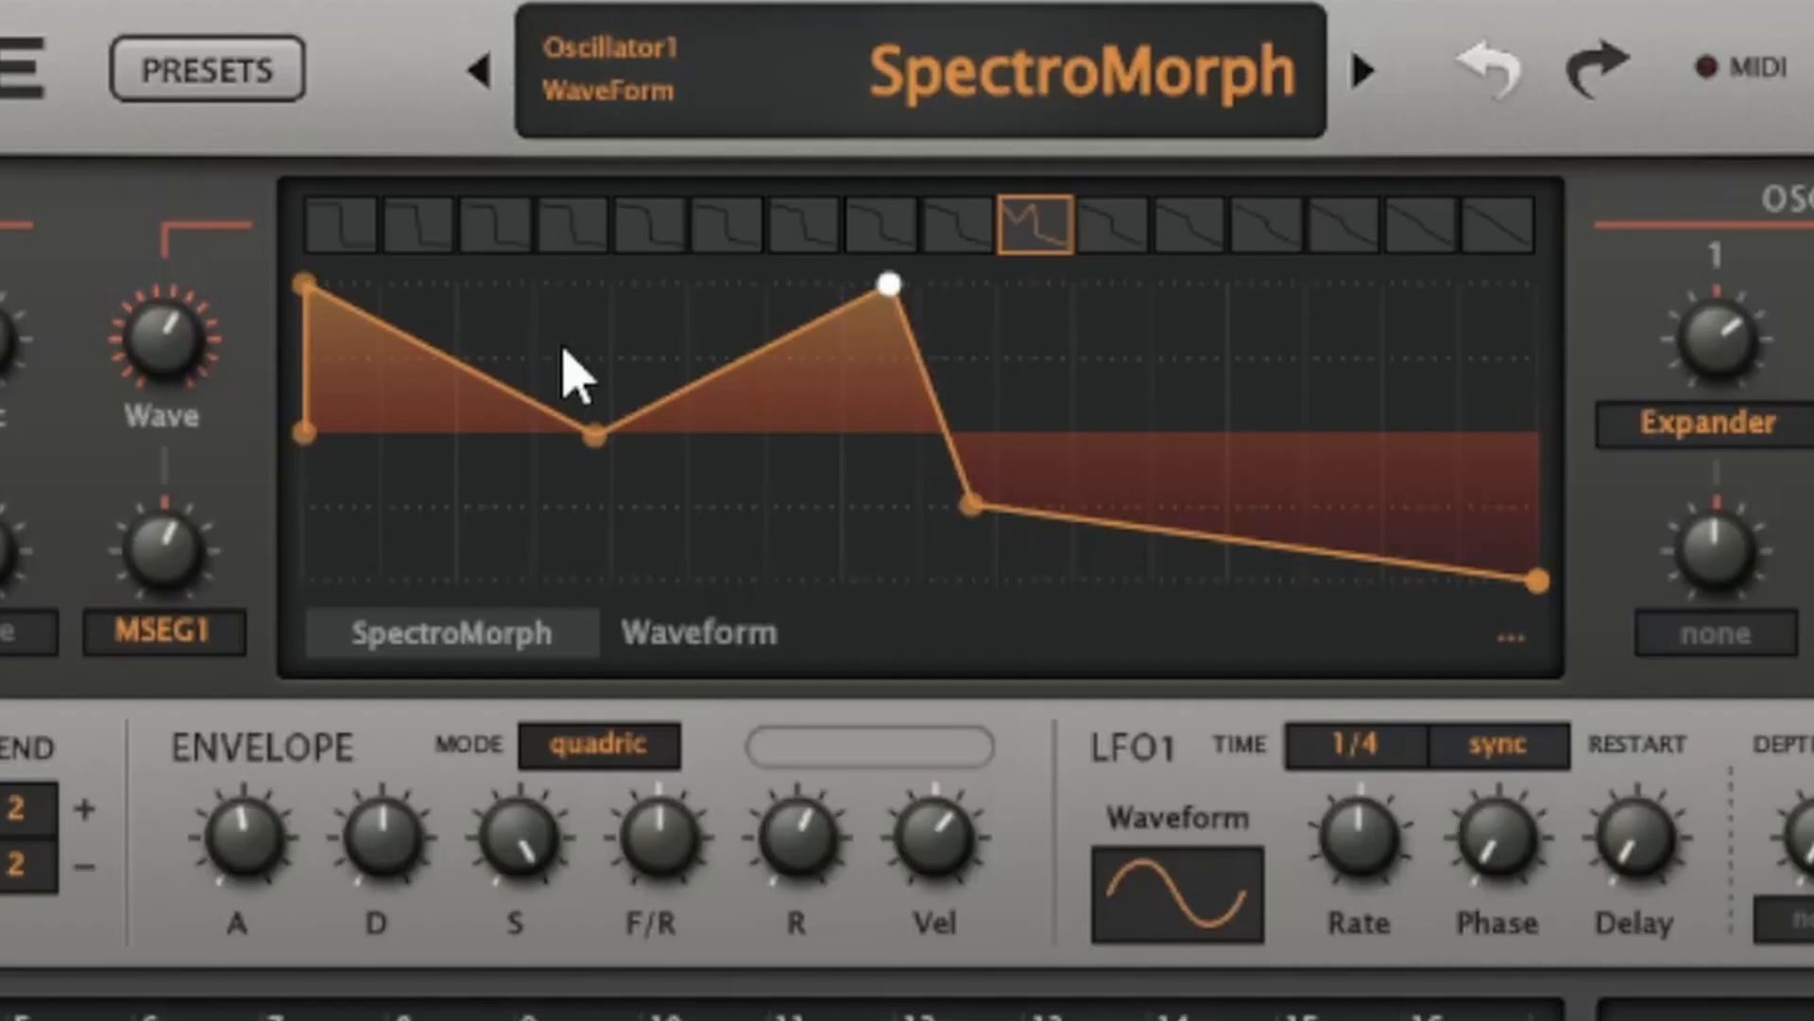
drag(0, 586, 0, 505)
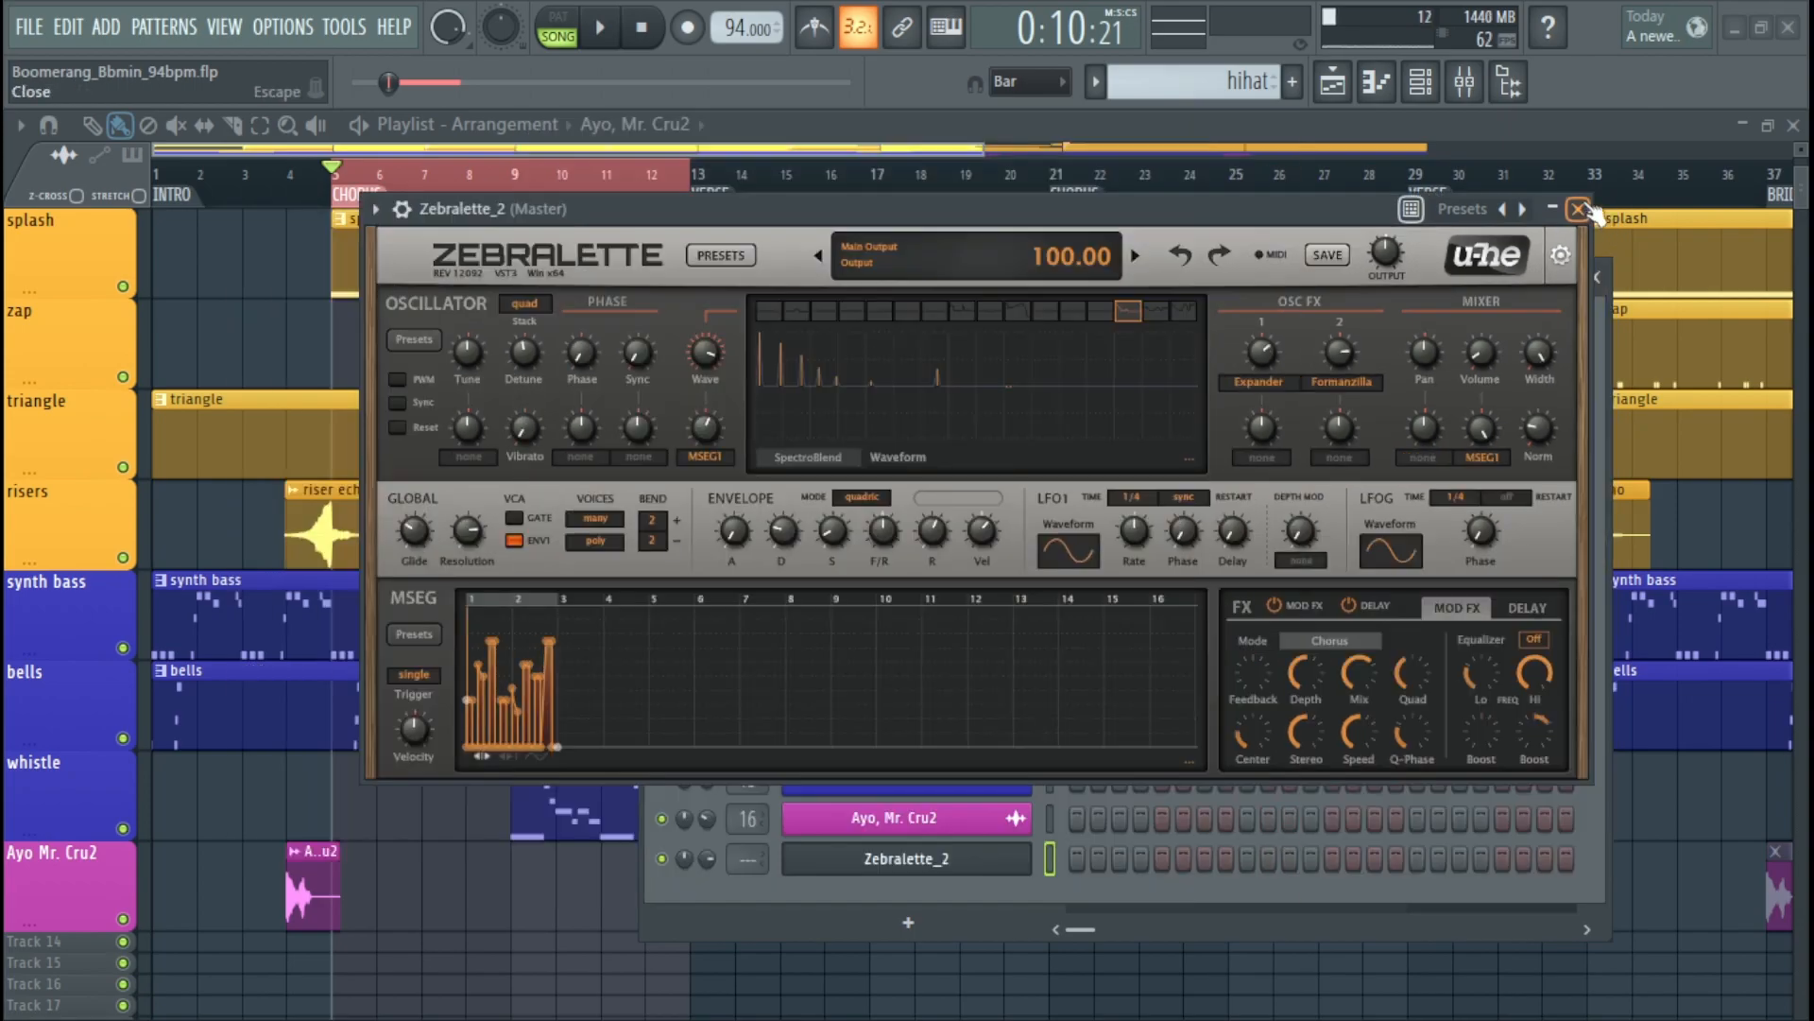
- Close the Zebralette window and move the Channel rack aside
click(1580, 209)
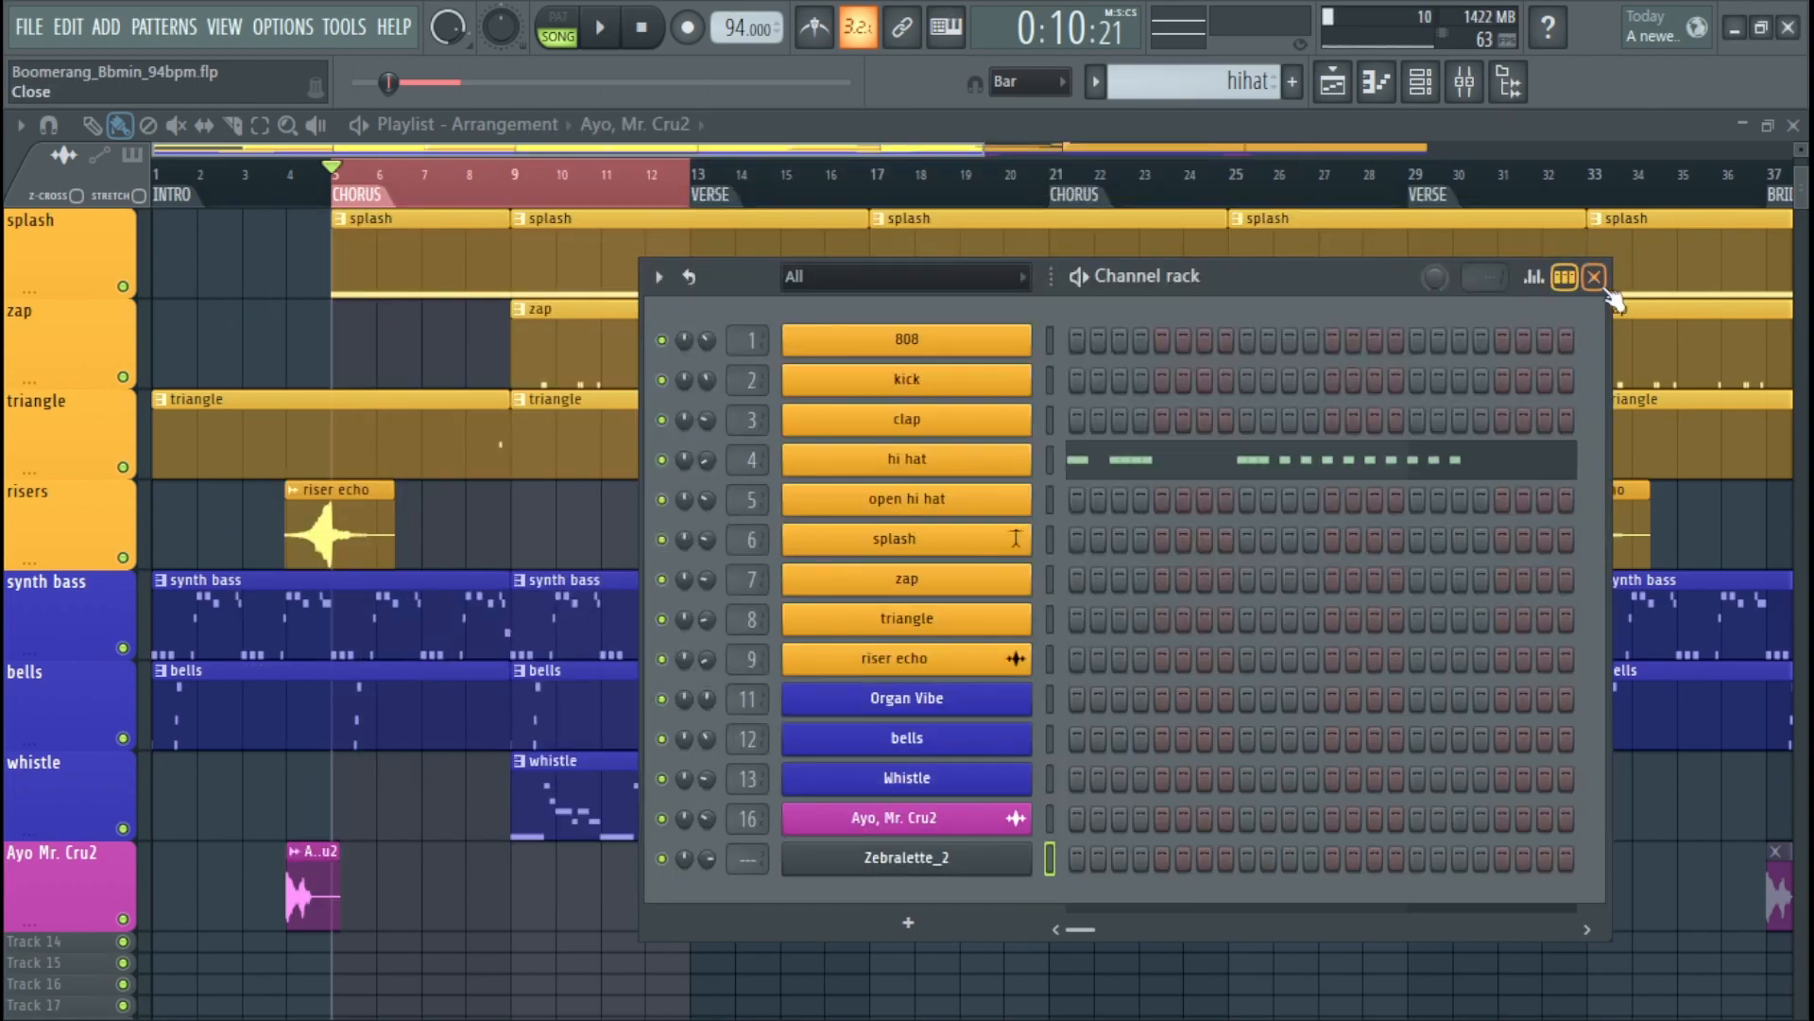
drag(1265, 274, 1420, 225)
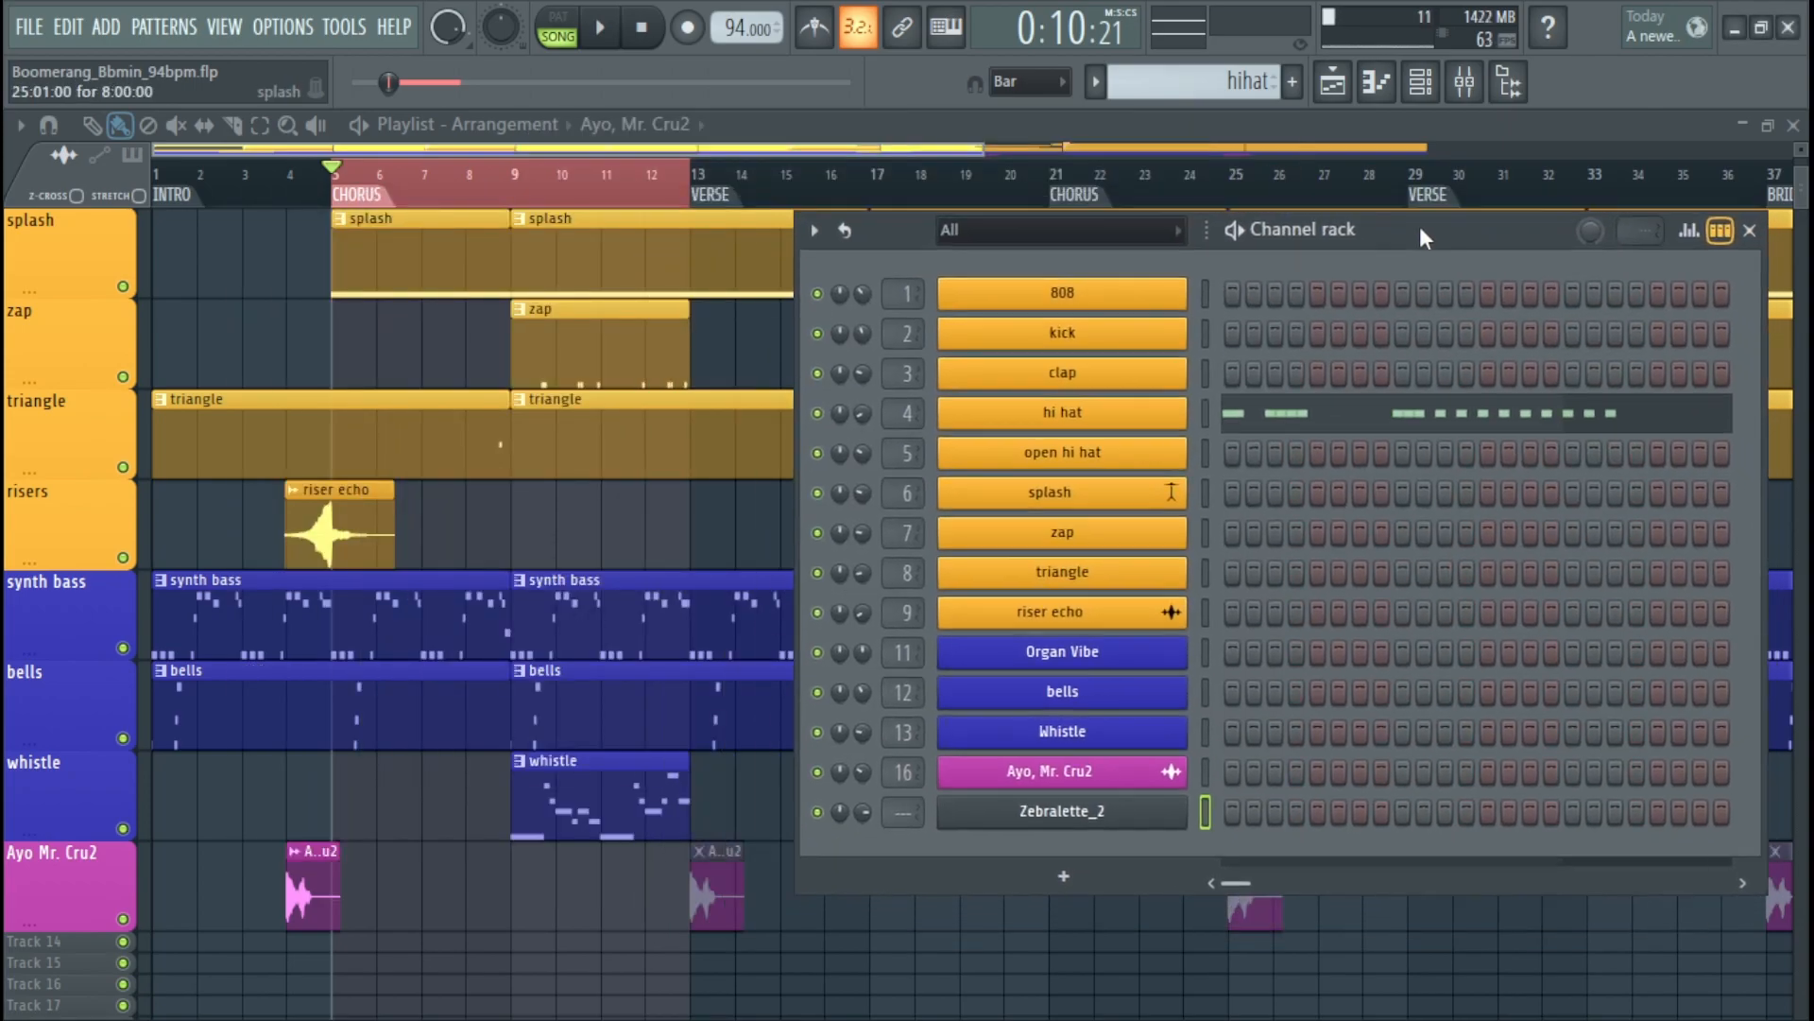
- Solo the synth bass track in the playlist, listen to the start of the chorus, and unsolo the track
right_click(124, 649)
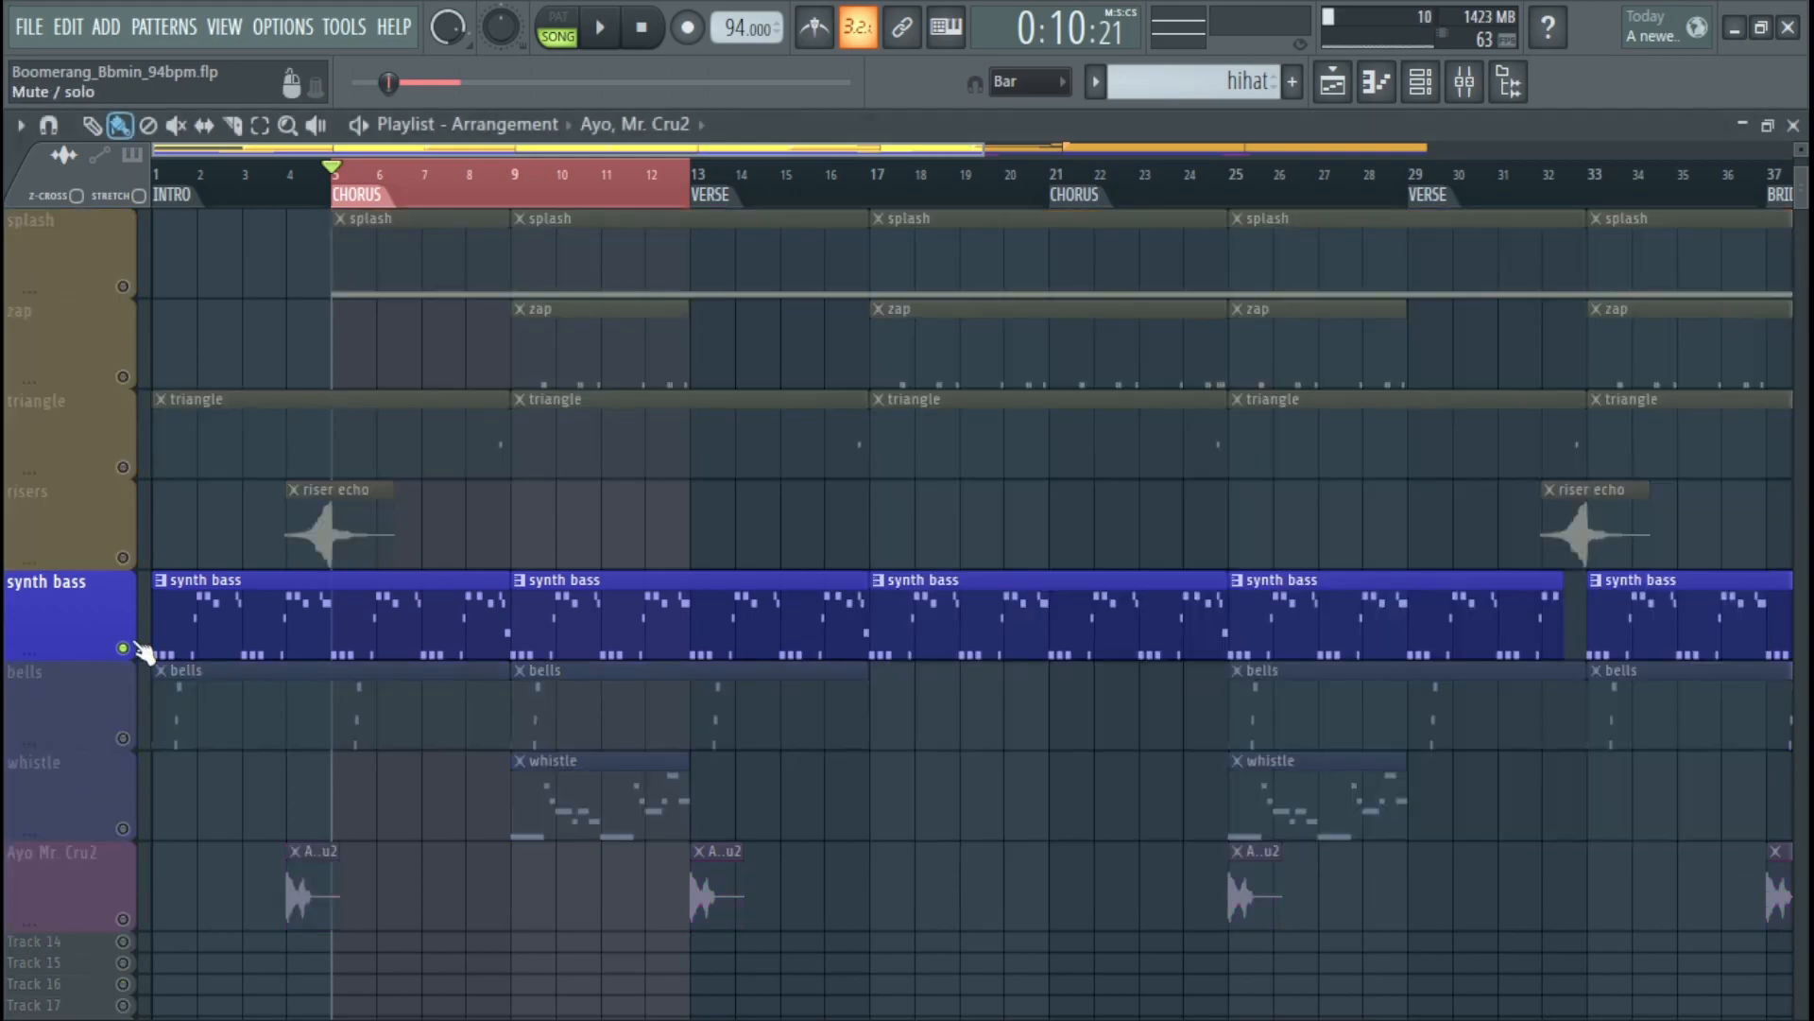
key(space)
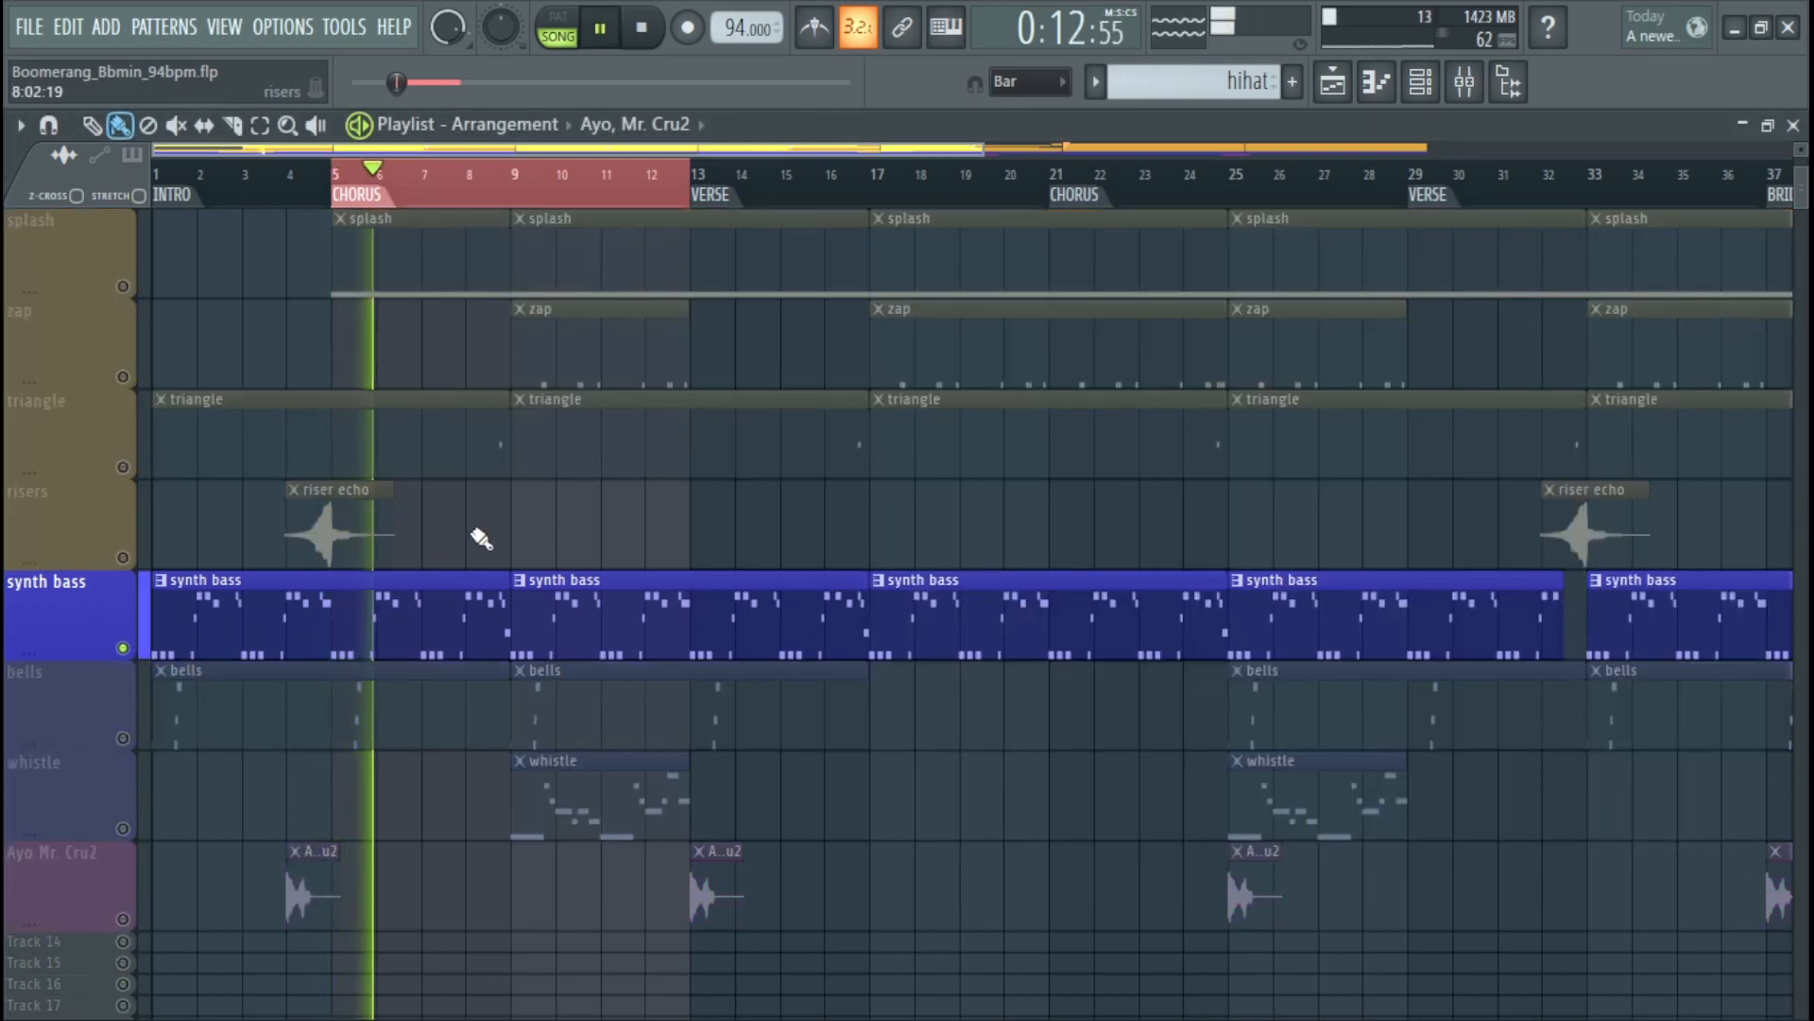
key(space)
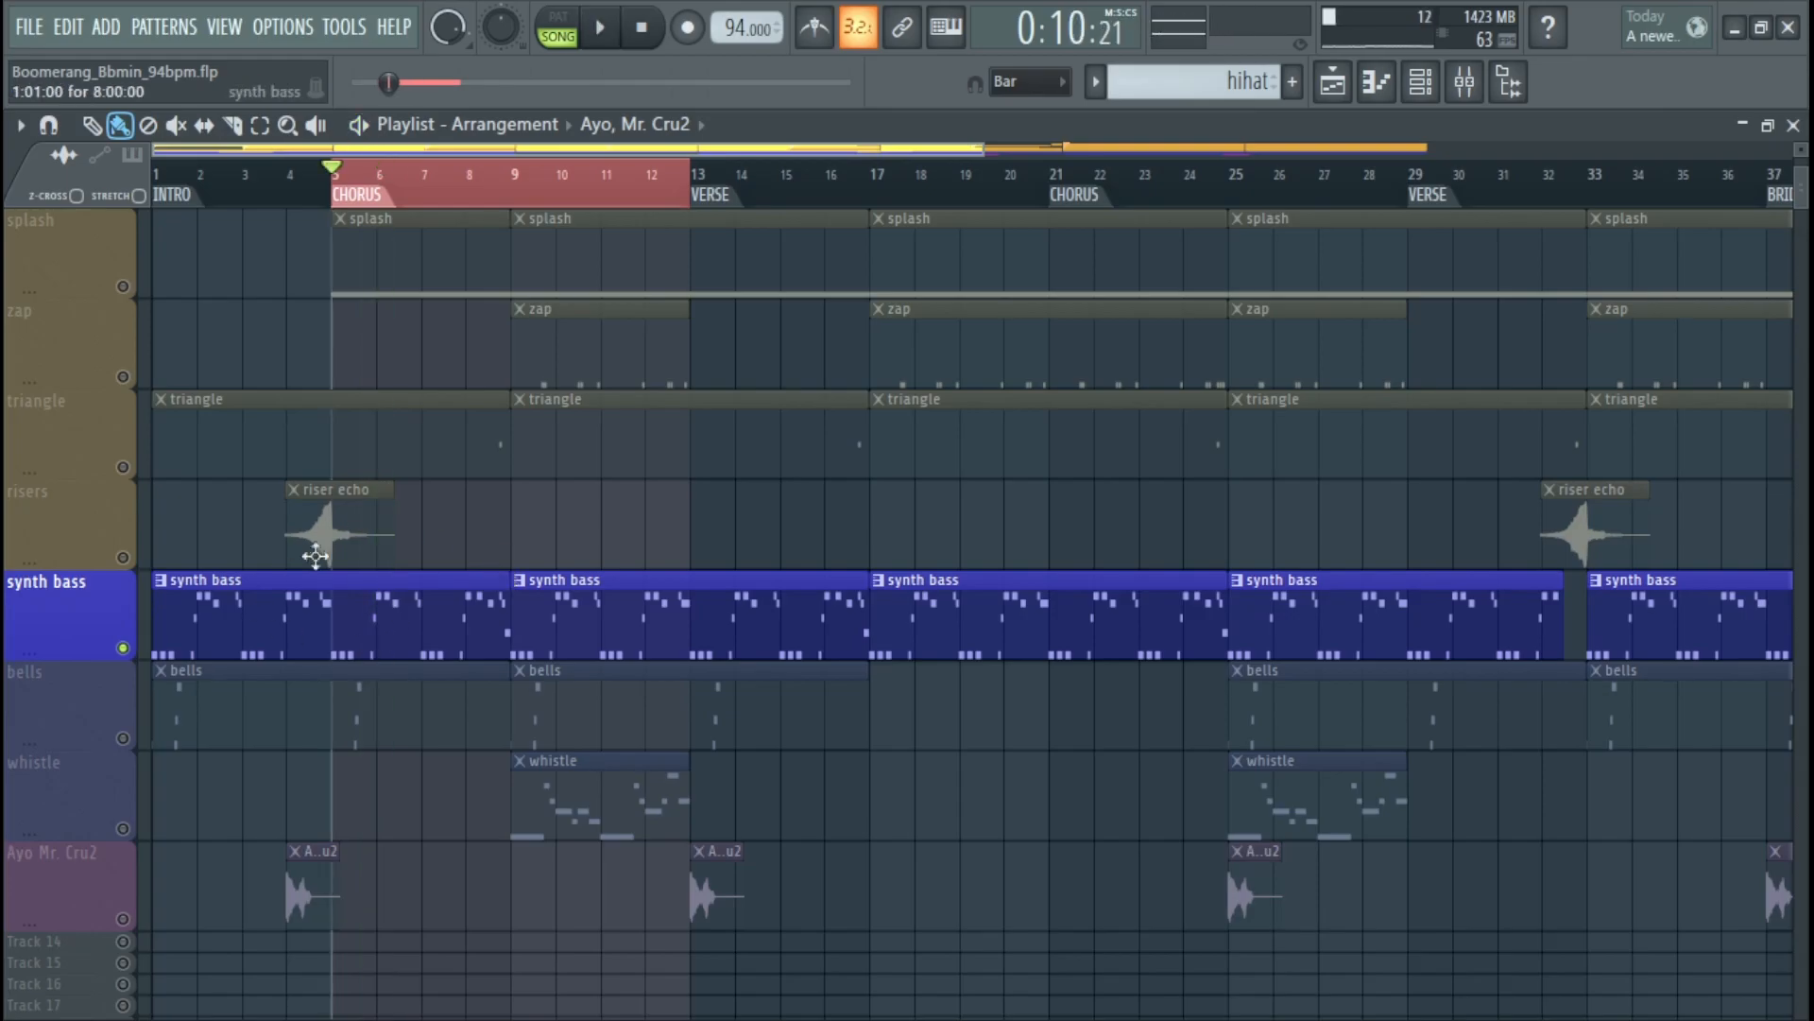
right_click(123, 648)
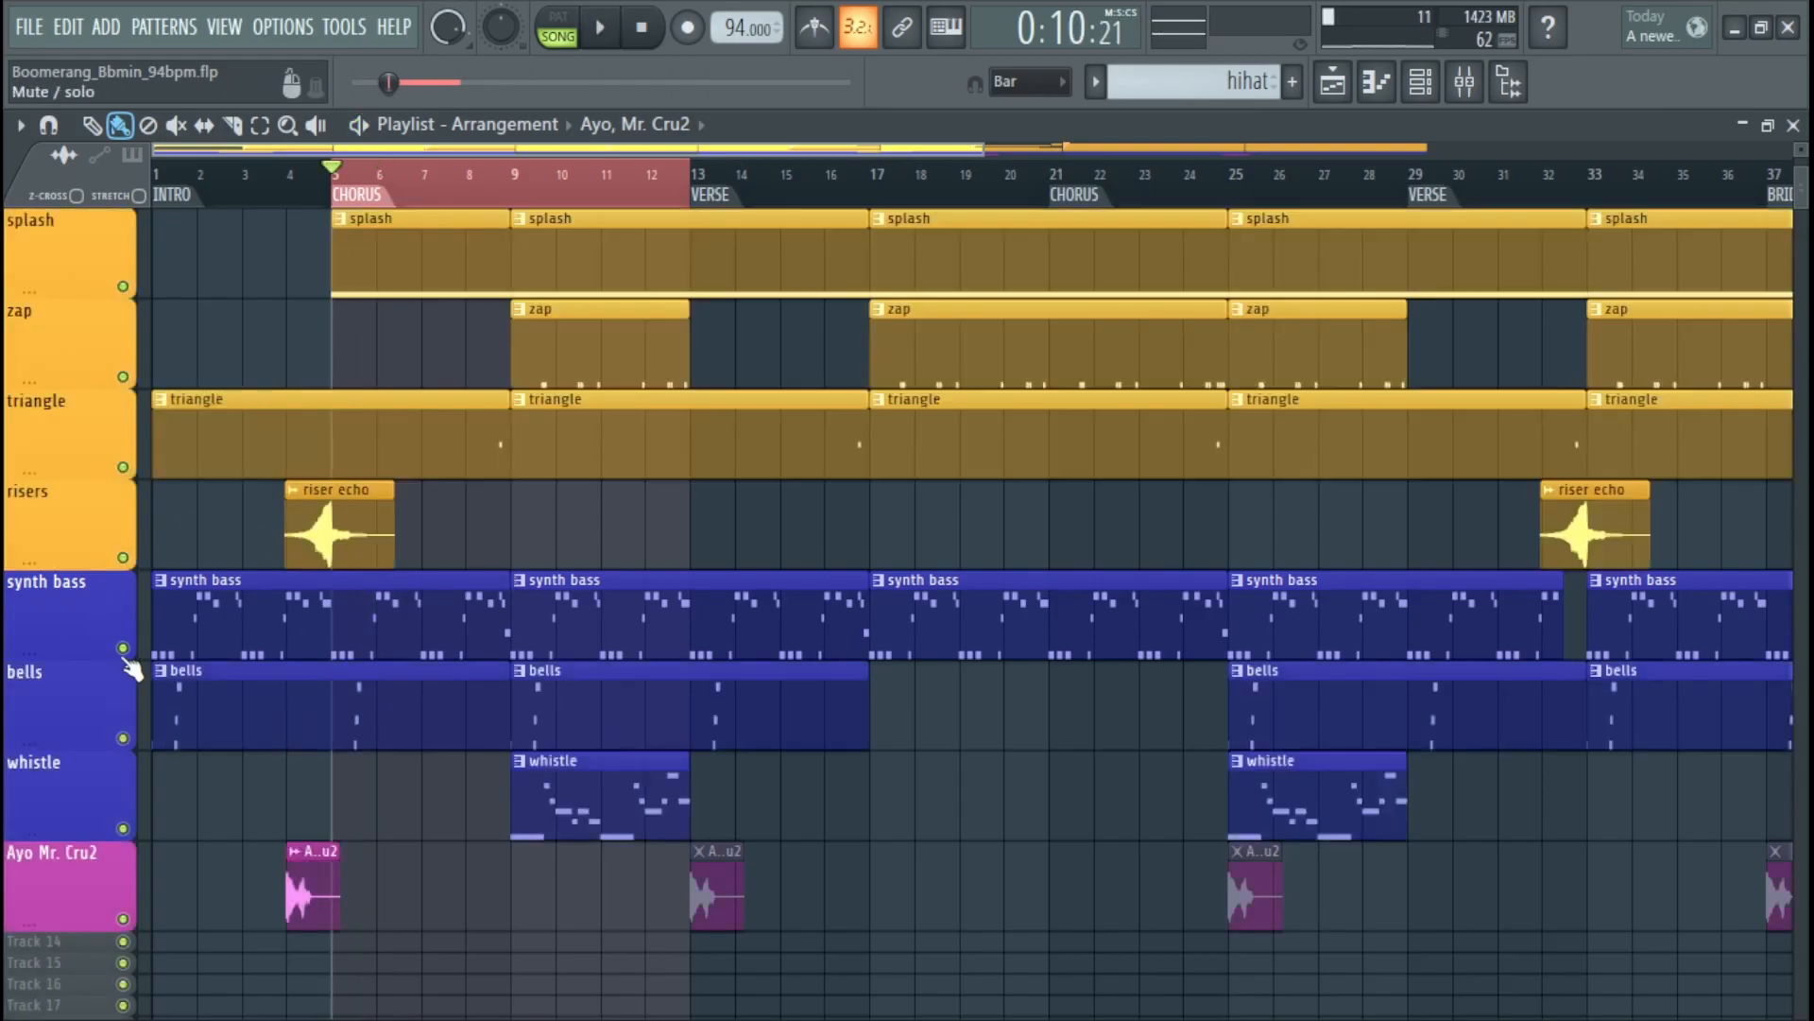
- Replace the Organ Vibe channel's instrument with the Zebralette_2 plugin from the full generator list
click(1421, 87)
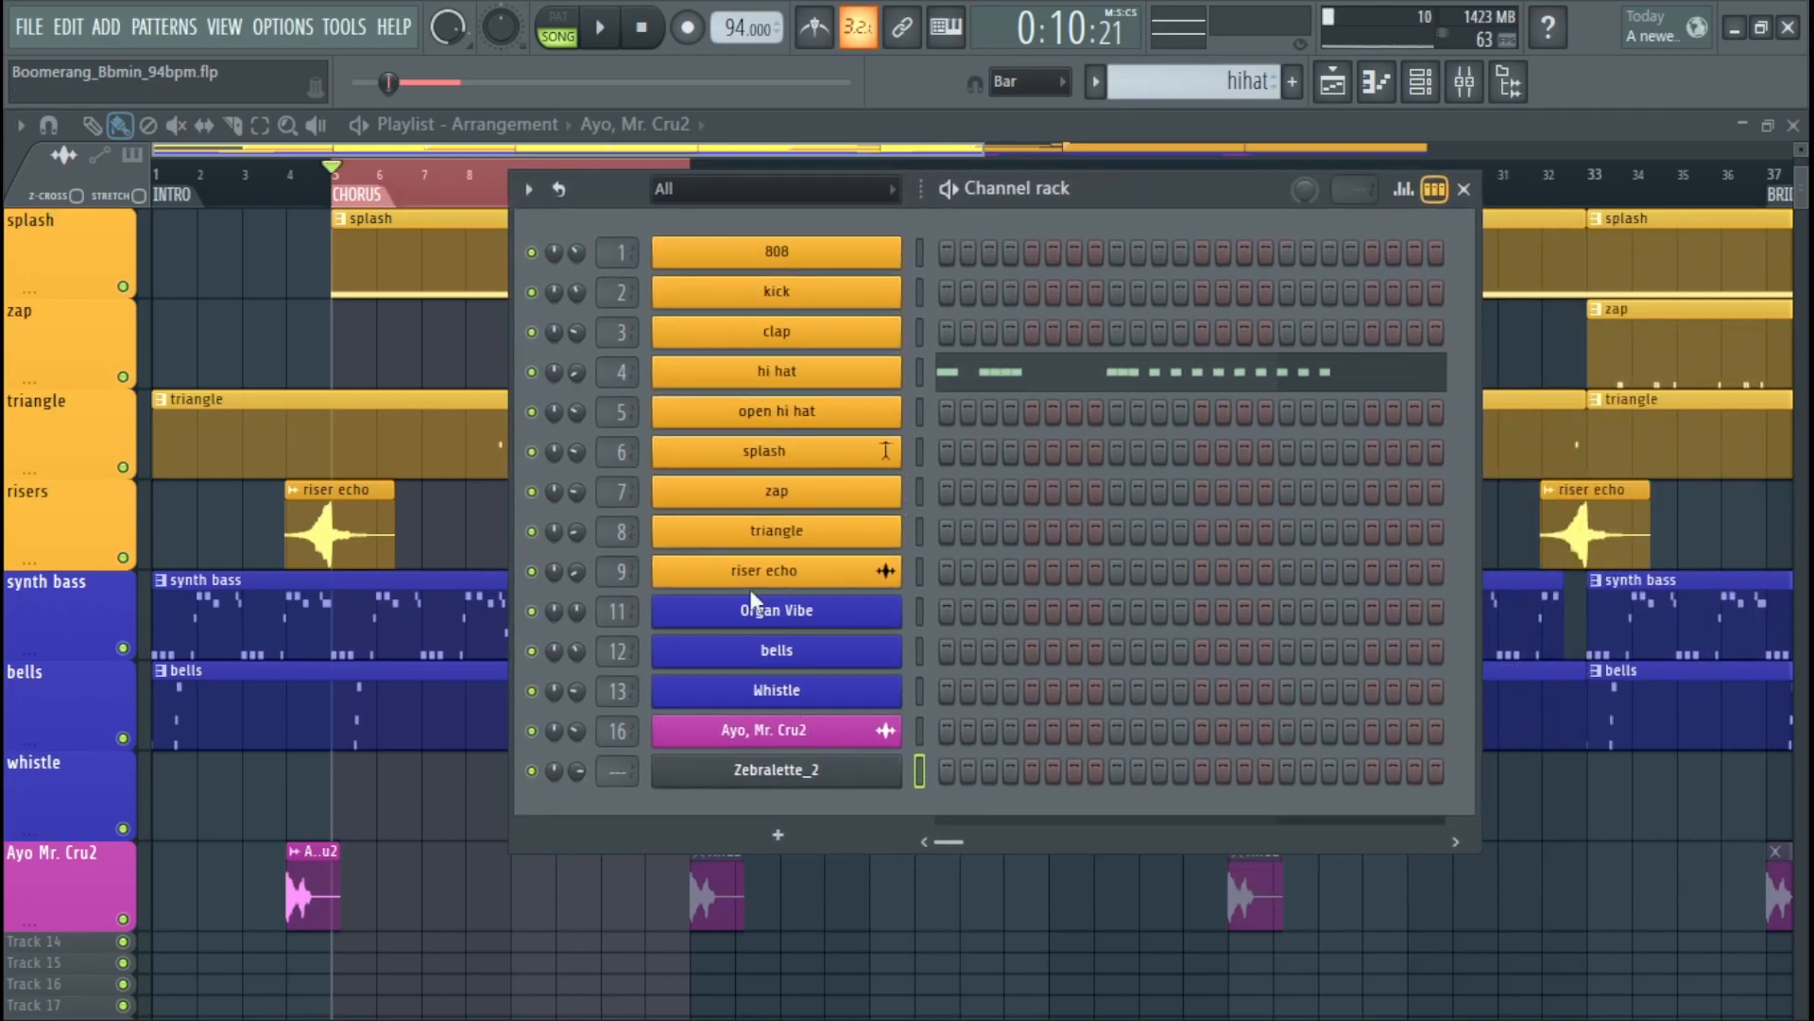
right_click(775, 618)
mouse_move(1114, 809)
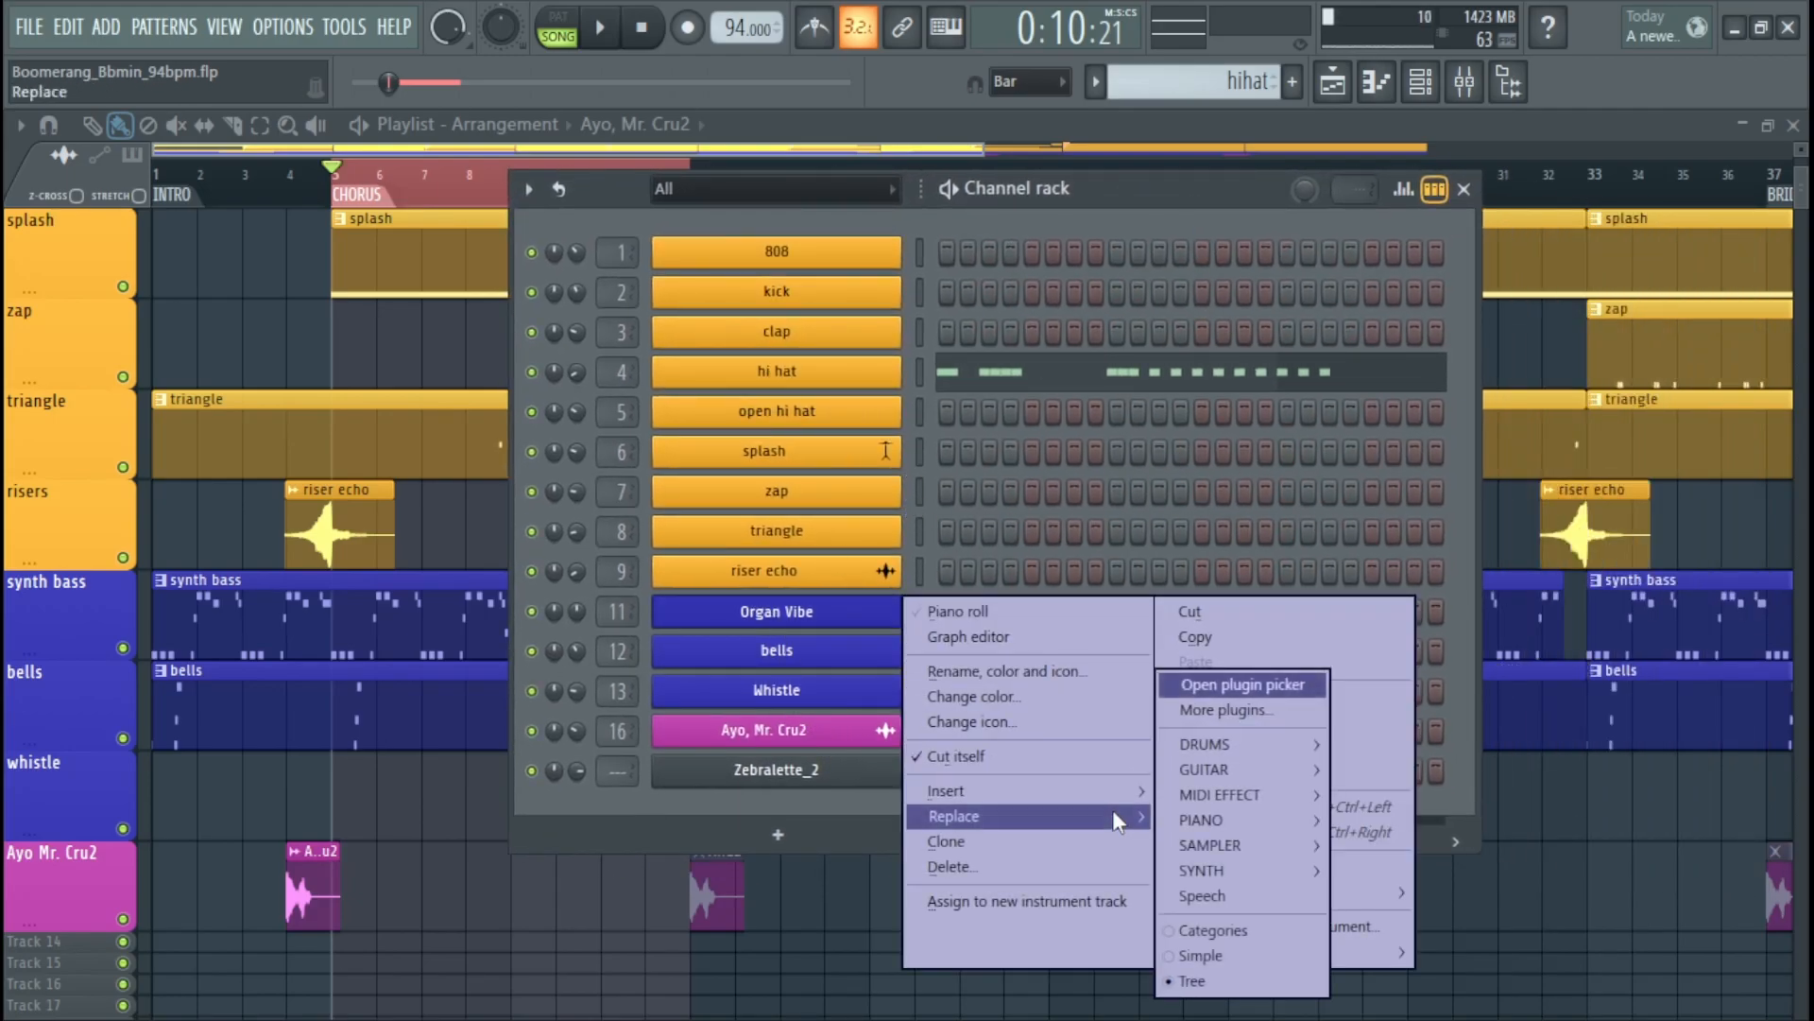
click(1229, 710)
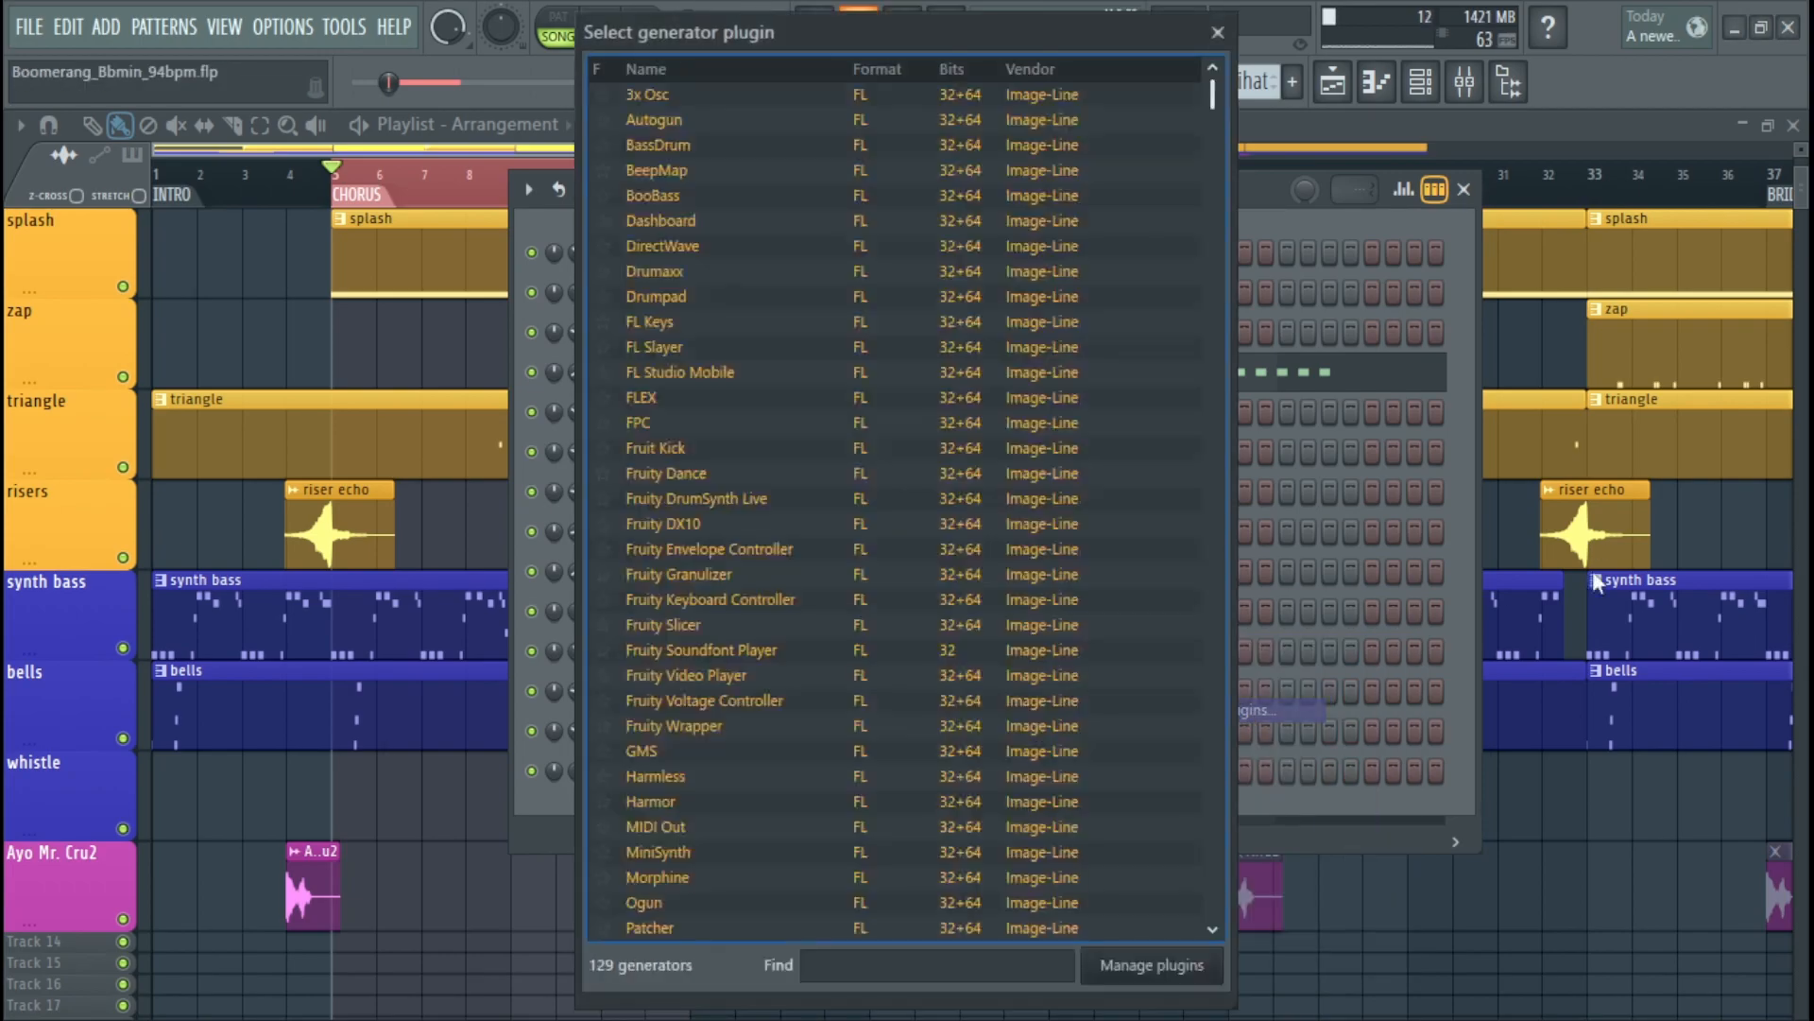
click(911, 951)
text(z)
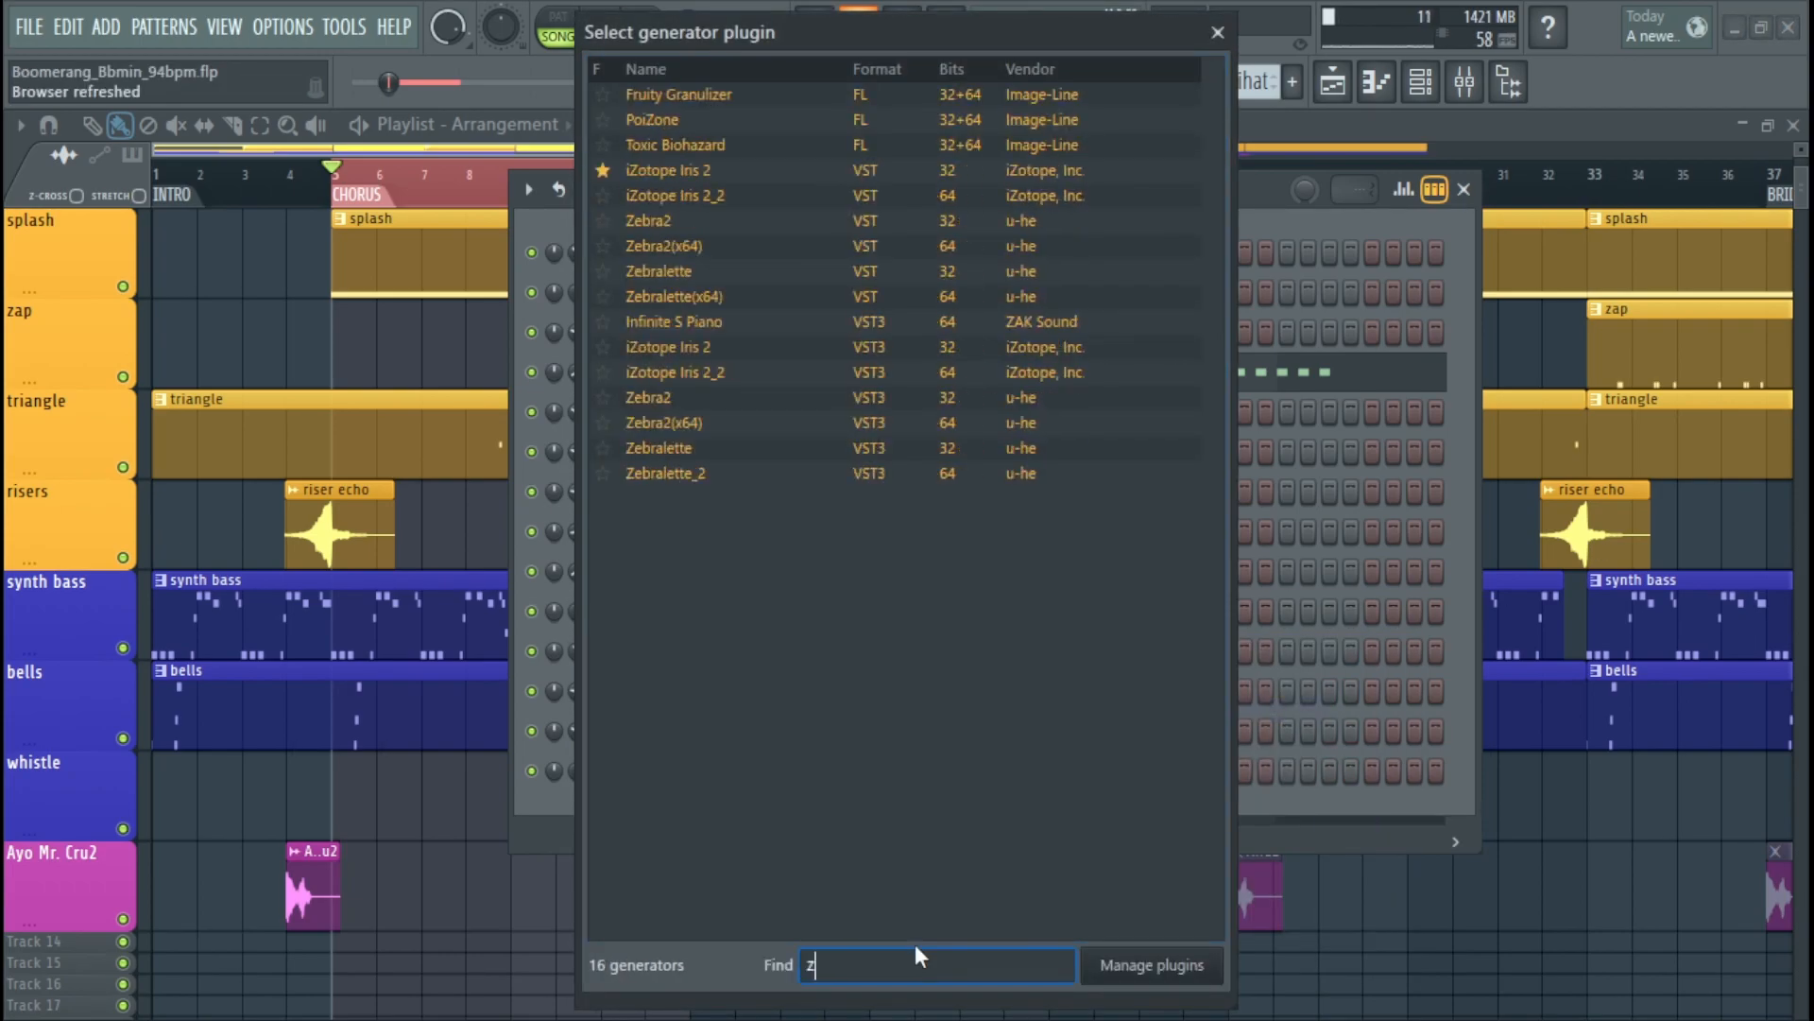
double_click(994, 162)
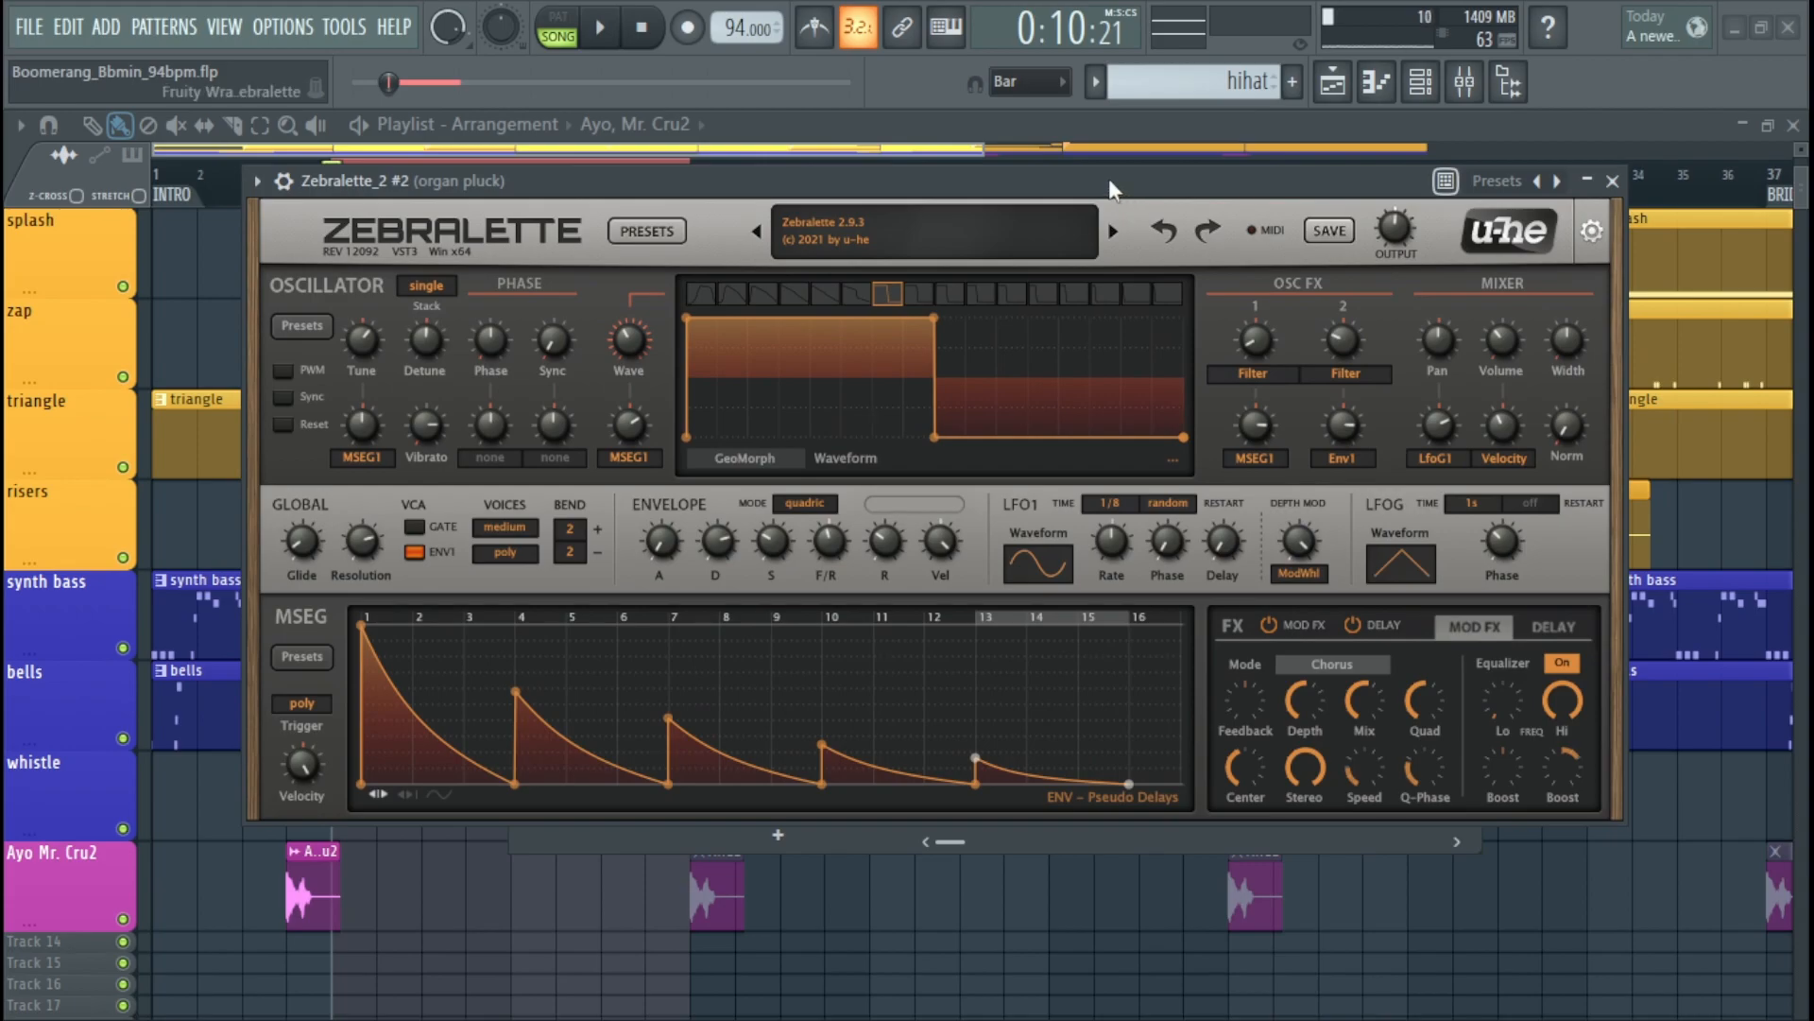
- Play the song and audition the Zebralette presets from BIO Callibrator to FEV PunchBlaster, raising the output to 112 on FEV Abend
key(space)
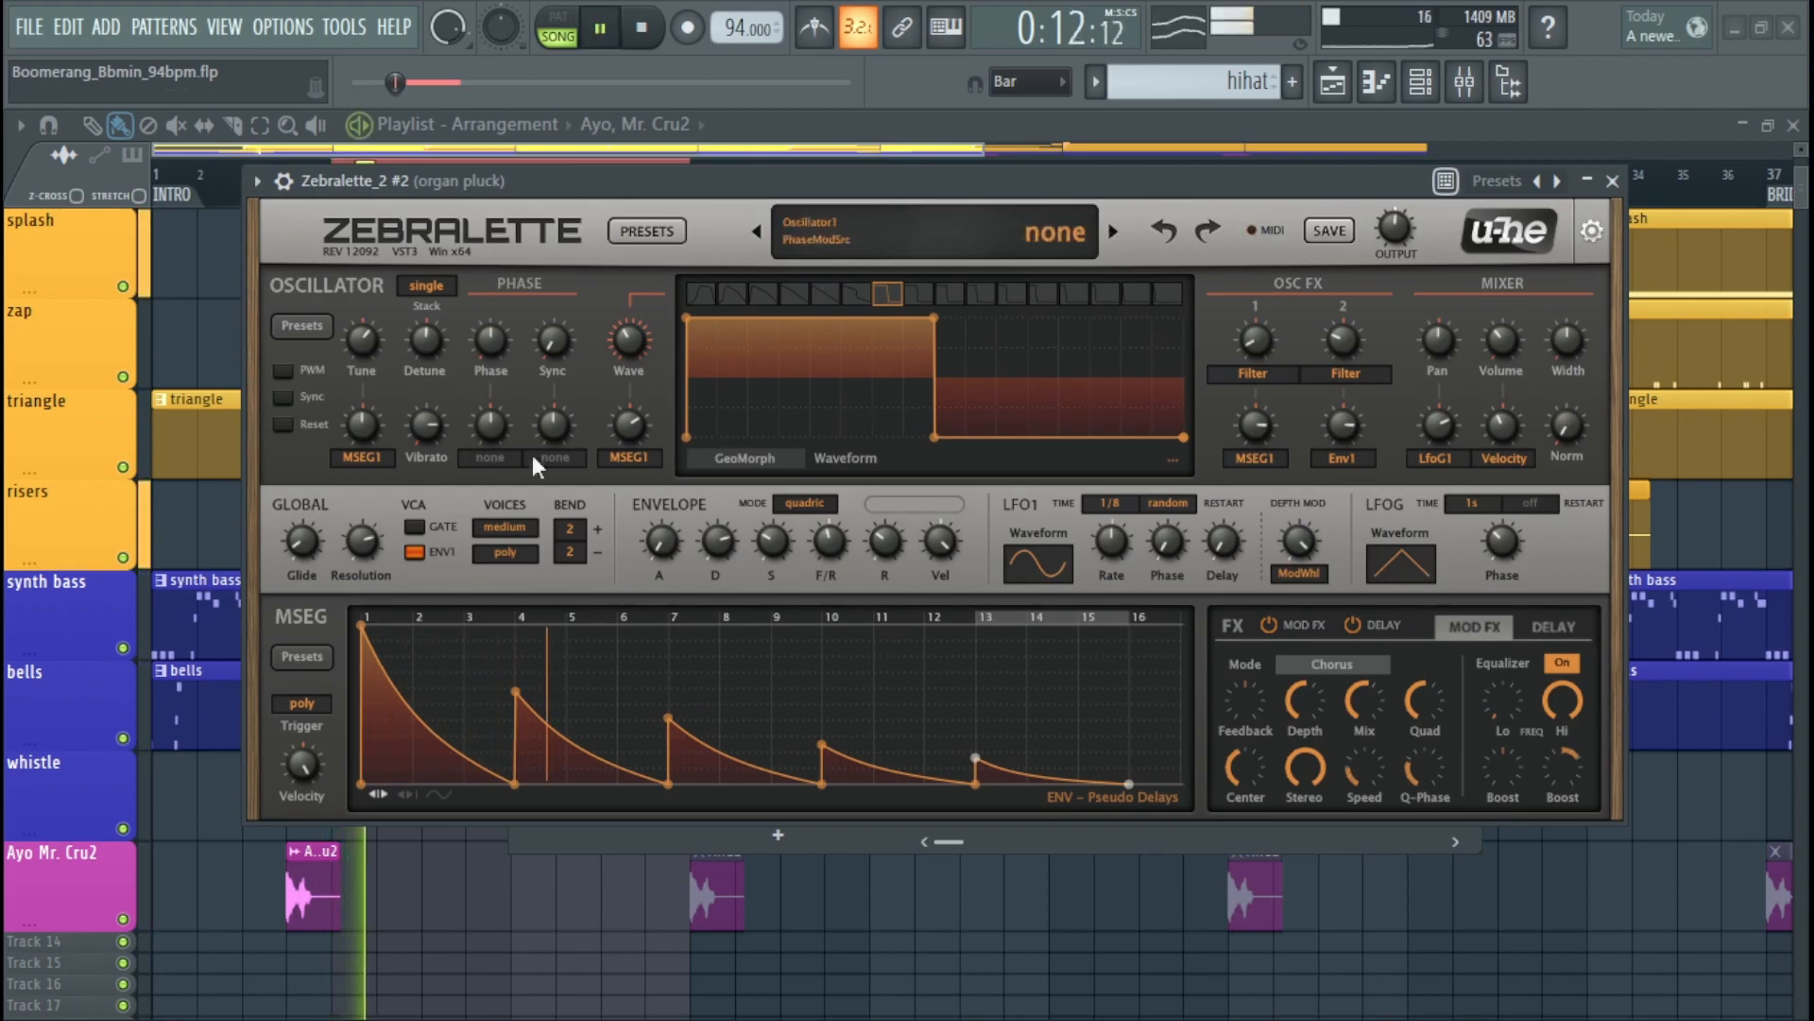
click(1114, 230)
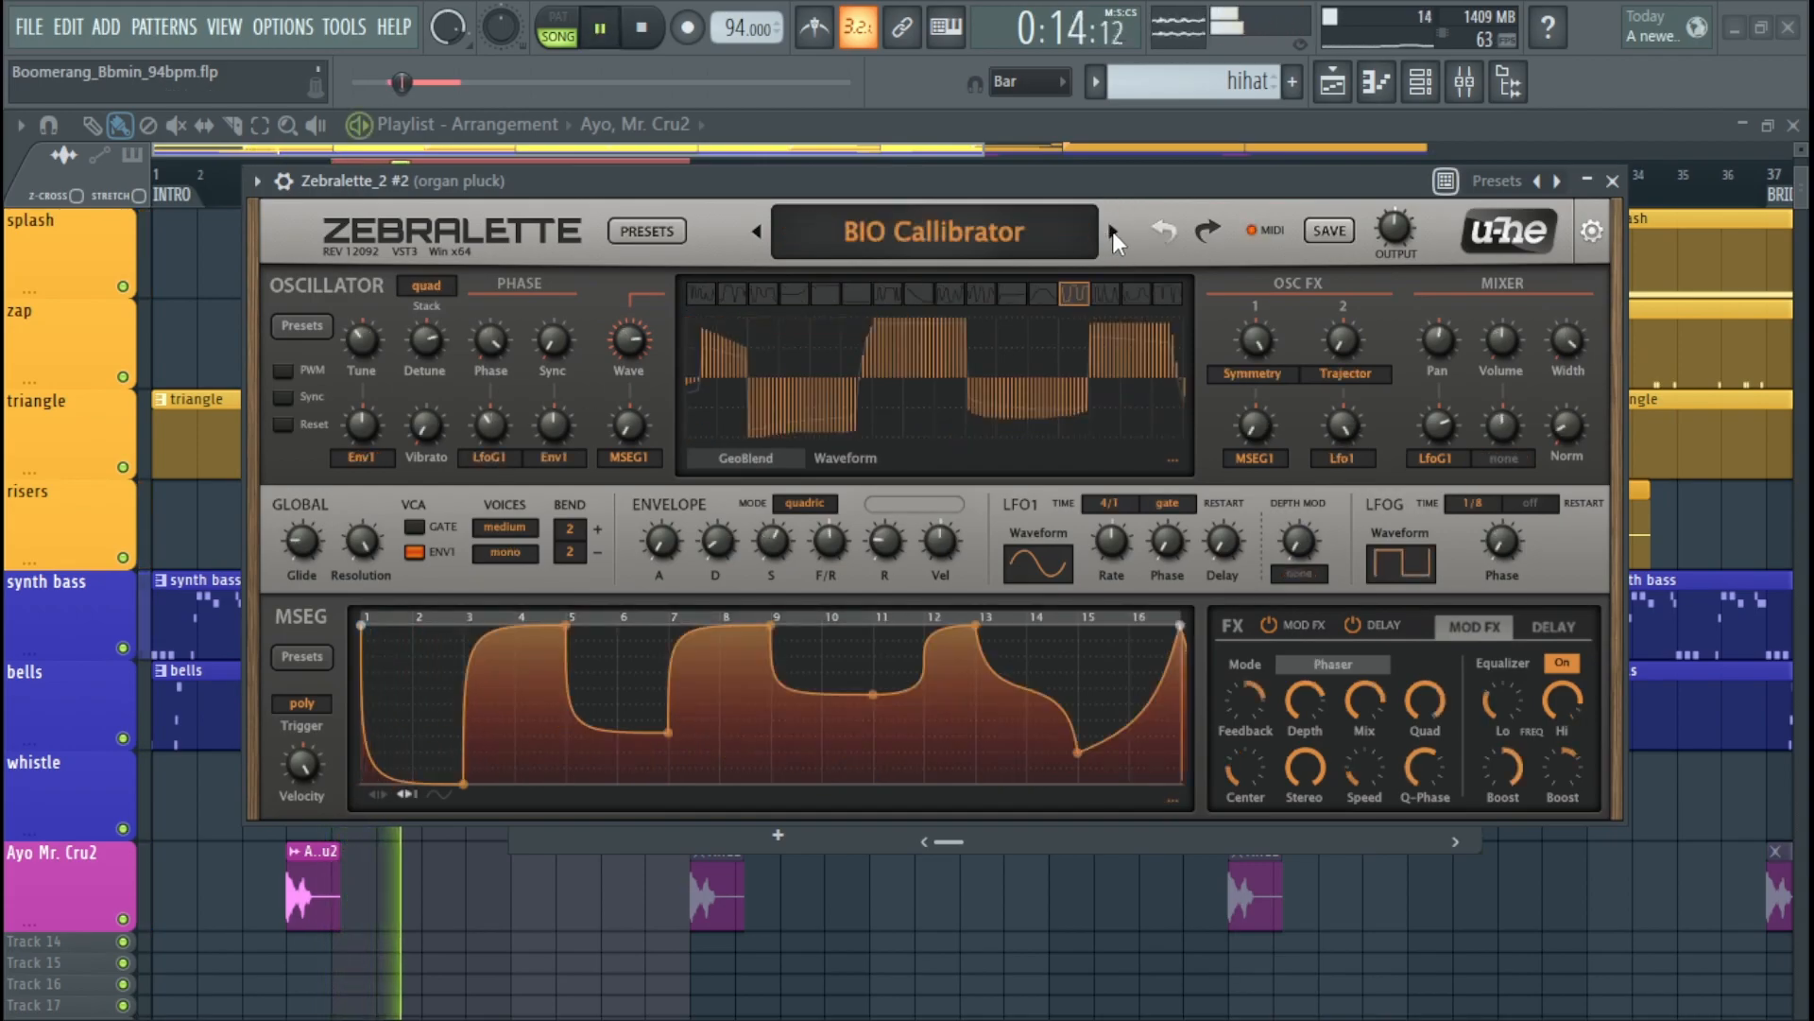
click(1113, 231)
scroll(1397, 233, up, 2)
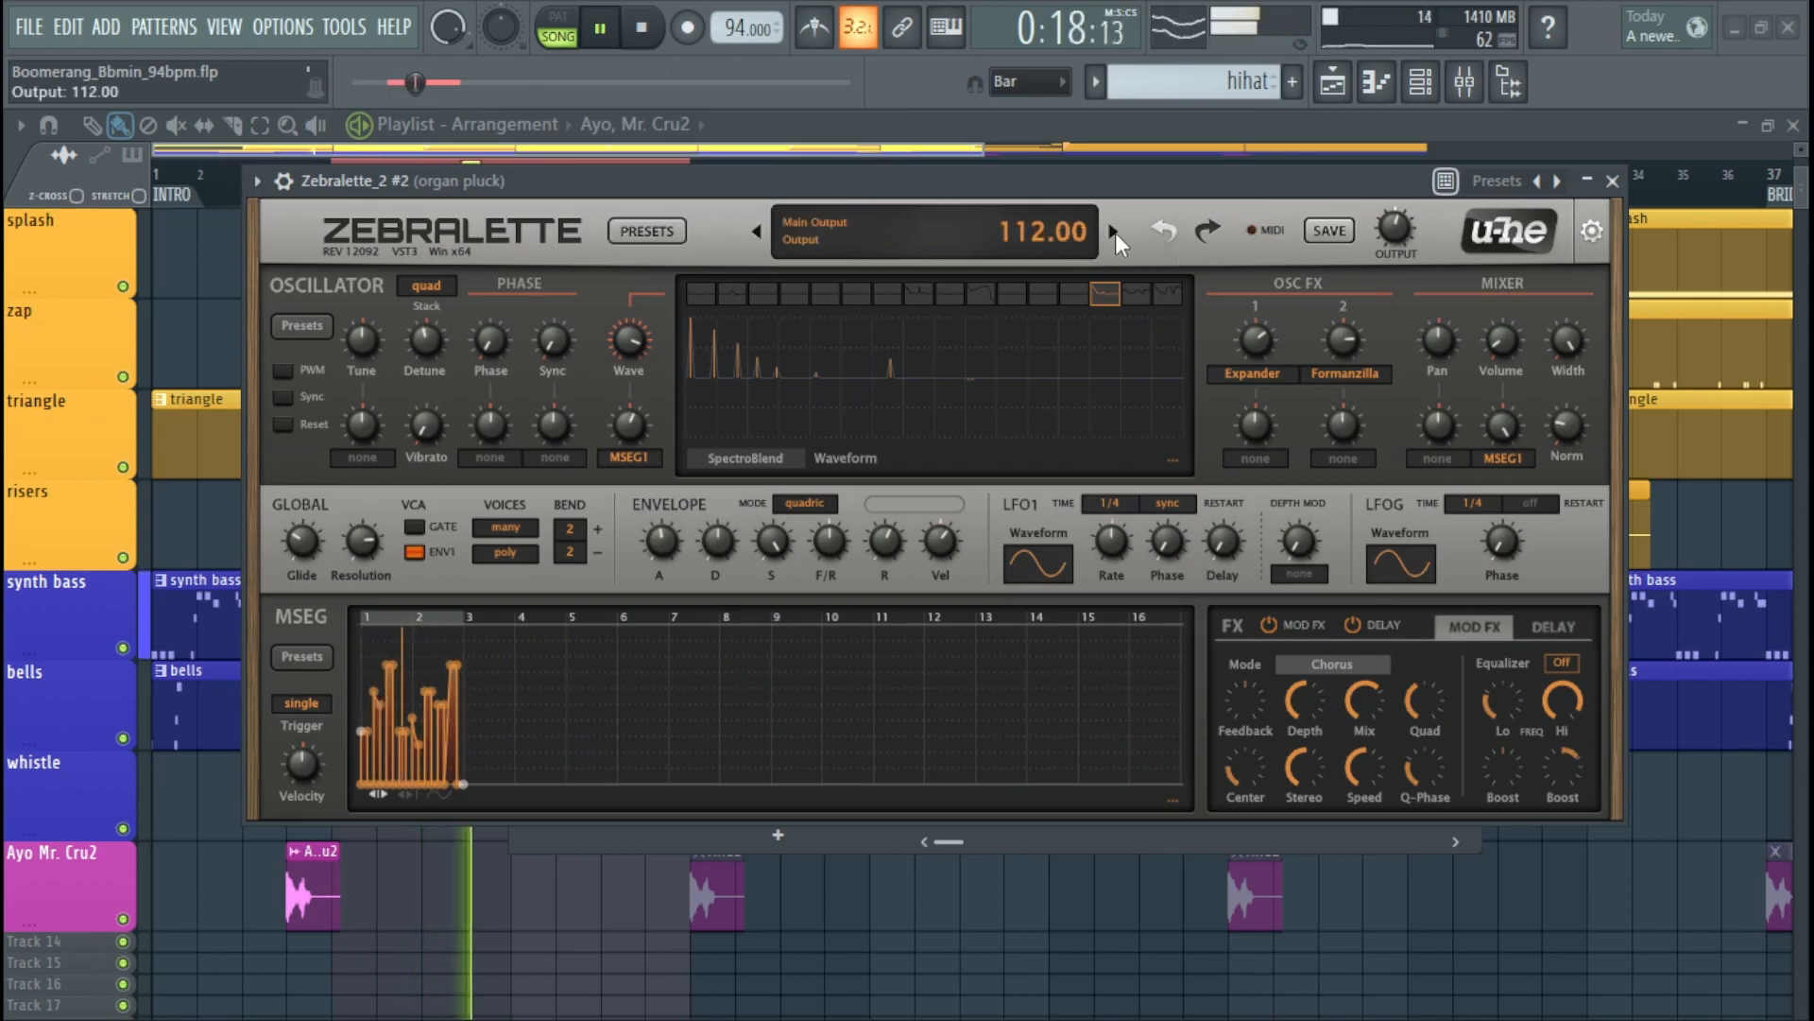
click(1113, 231)
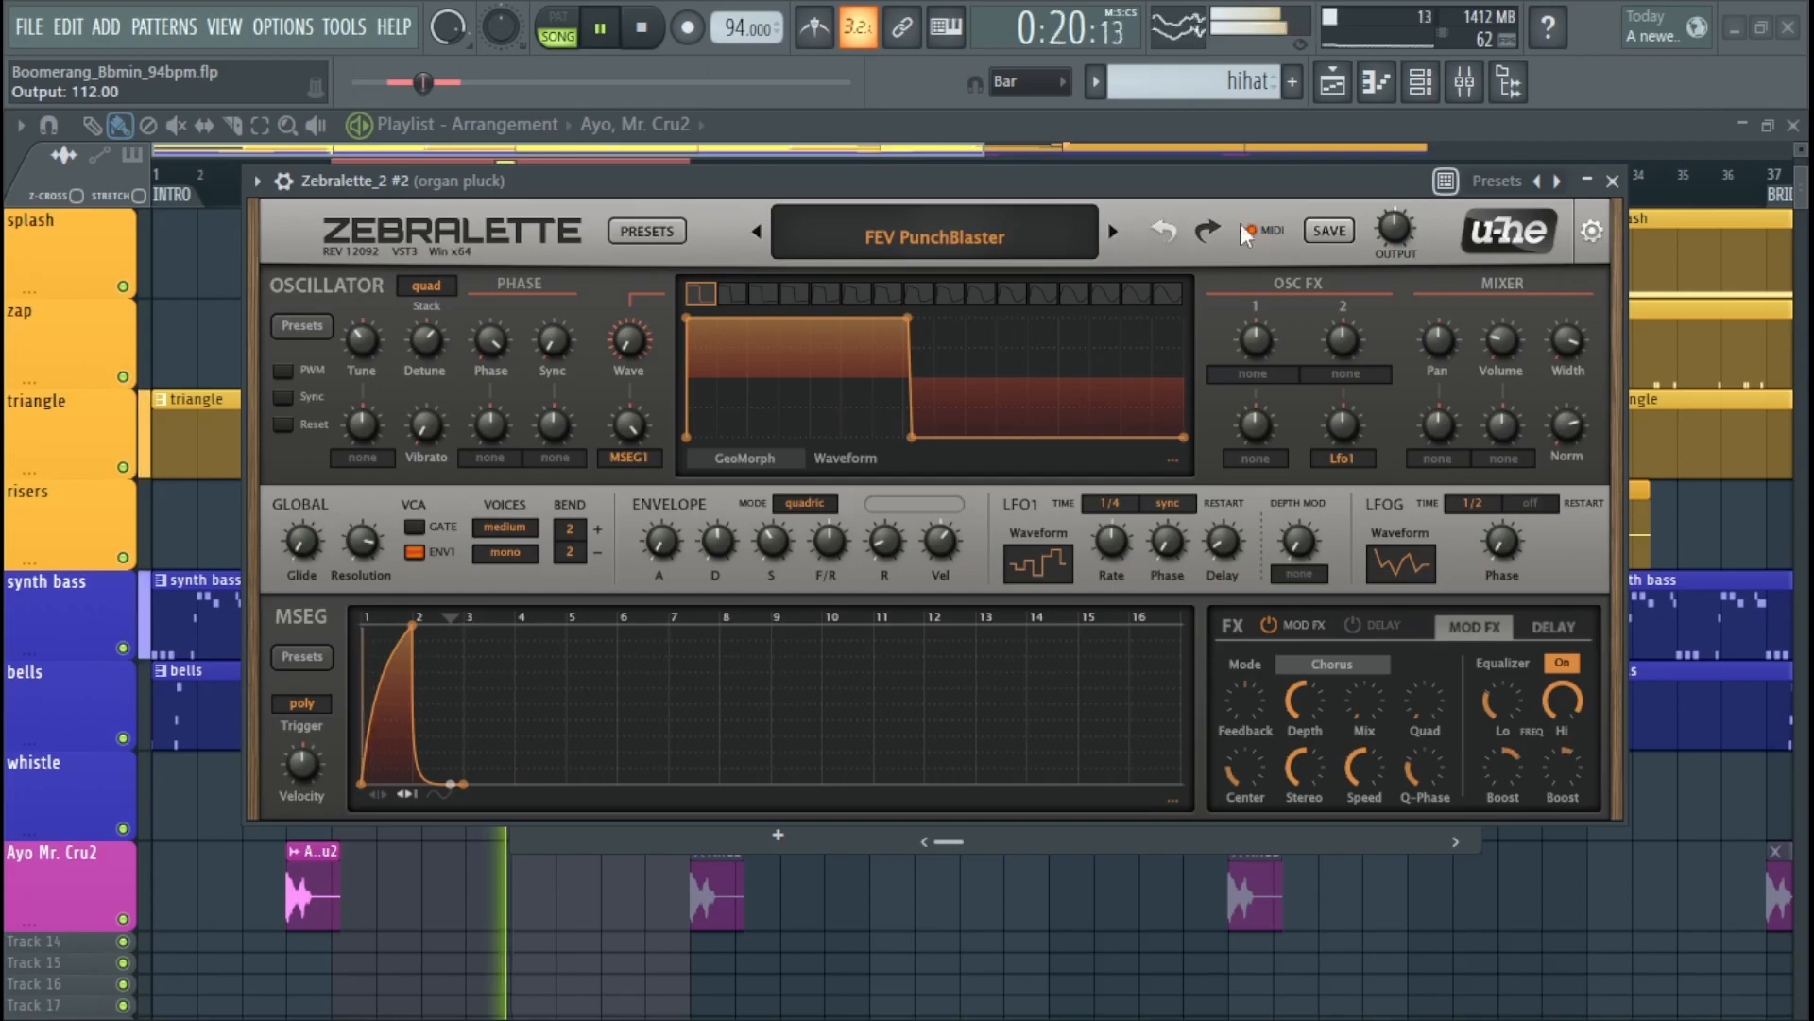
- Lower the main output to 72 and set the envelope's release to 23 on the FEV PunchBlaster preset
scroll(1397, 232, down, 10)
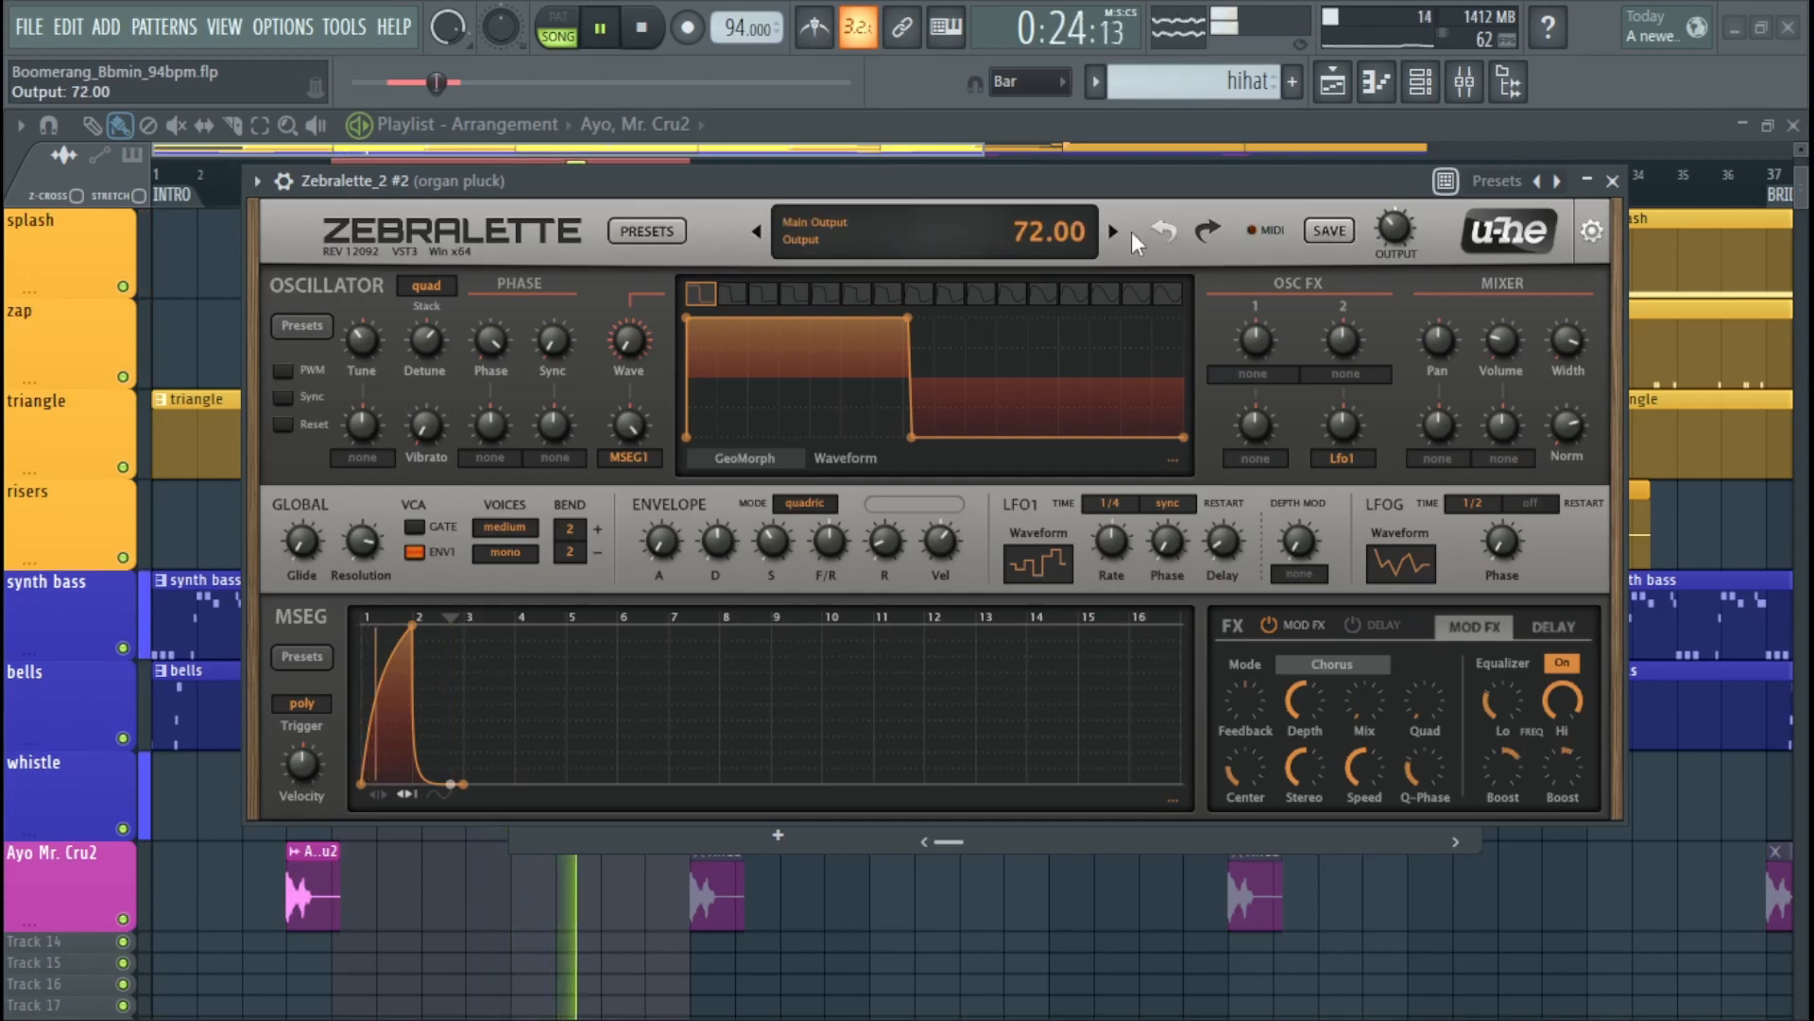
scroll(885, 541, up, 8)
scroll(885, 541, up, 2)
scroll(885, 542, down, 5)
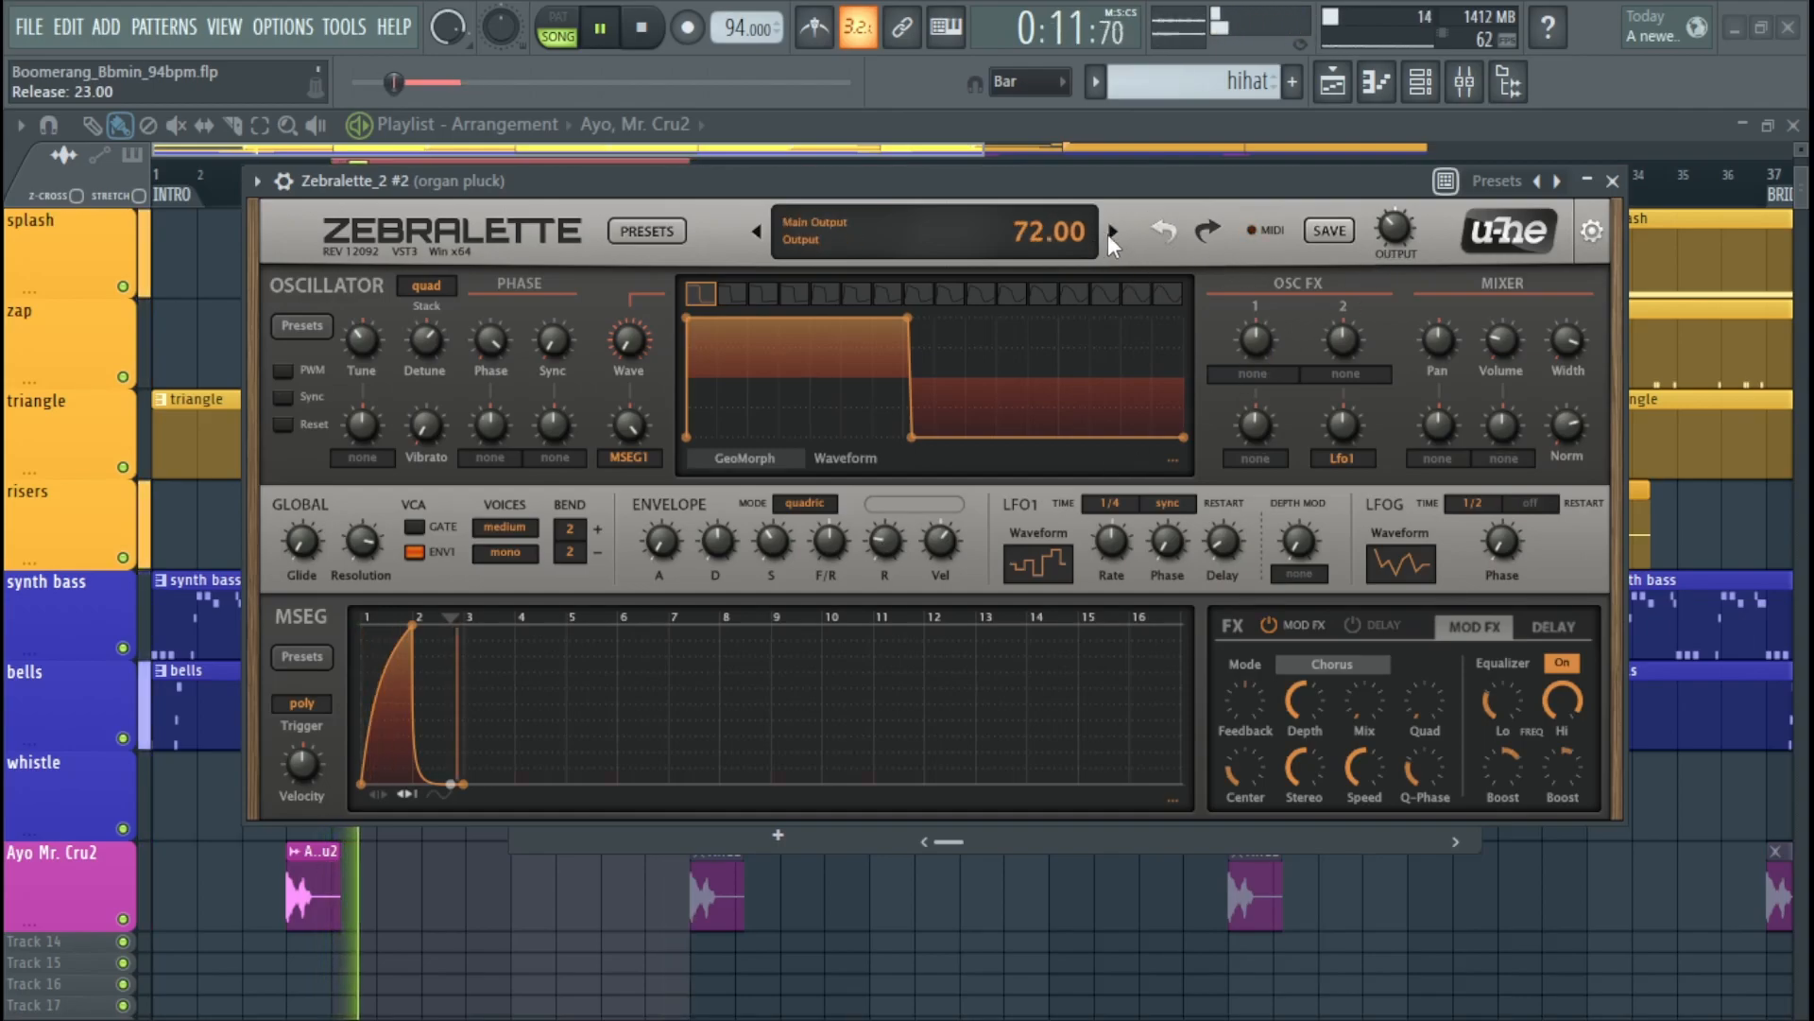
- Audition the following Zebralette presets during playback, from HS Amy through HS Atlantic Swell and HS Bellette to HS Brahmaputra
click(1111, 232)
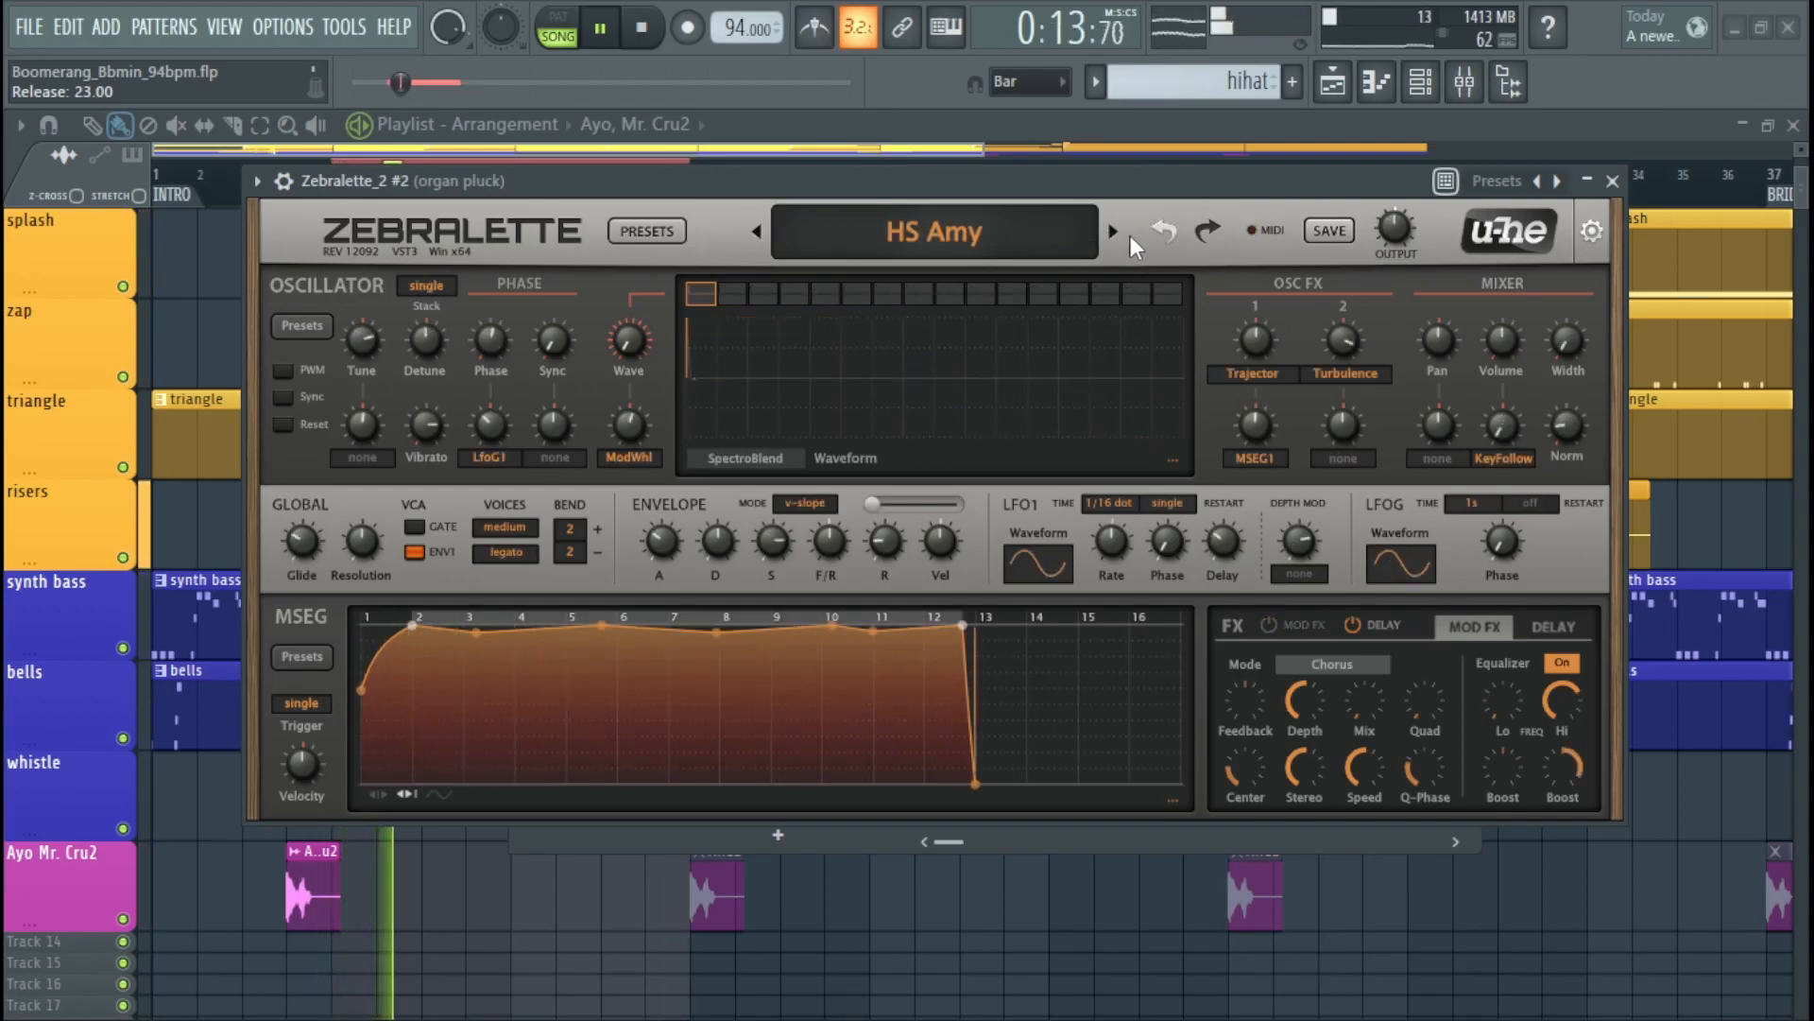
click(1117, 235)
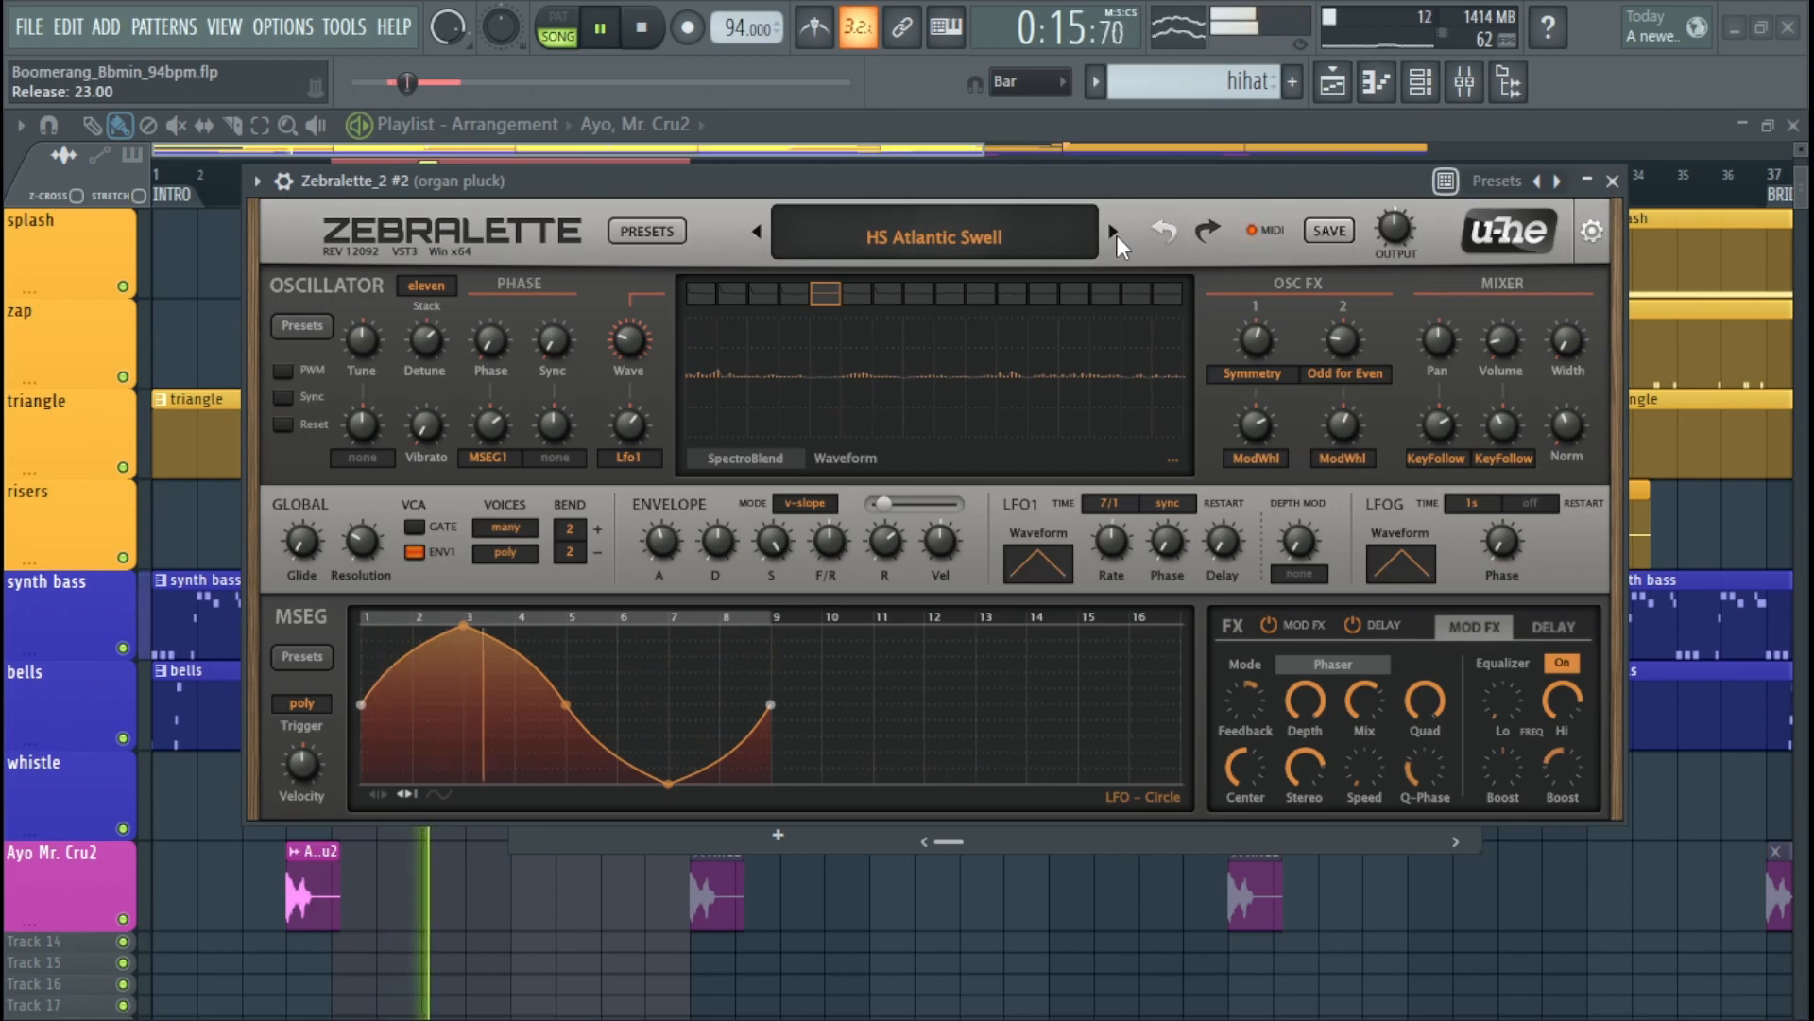
click(1114, 233)
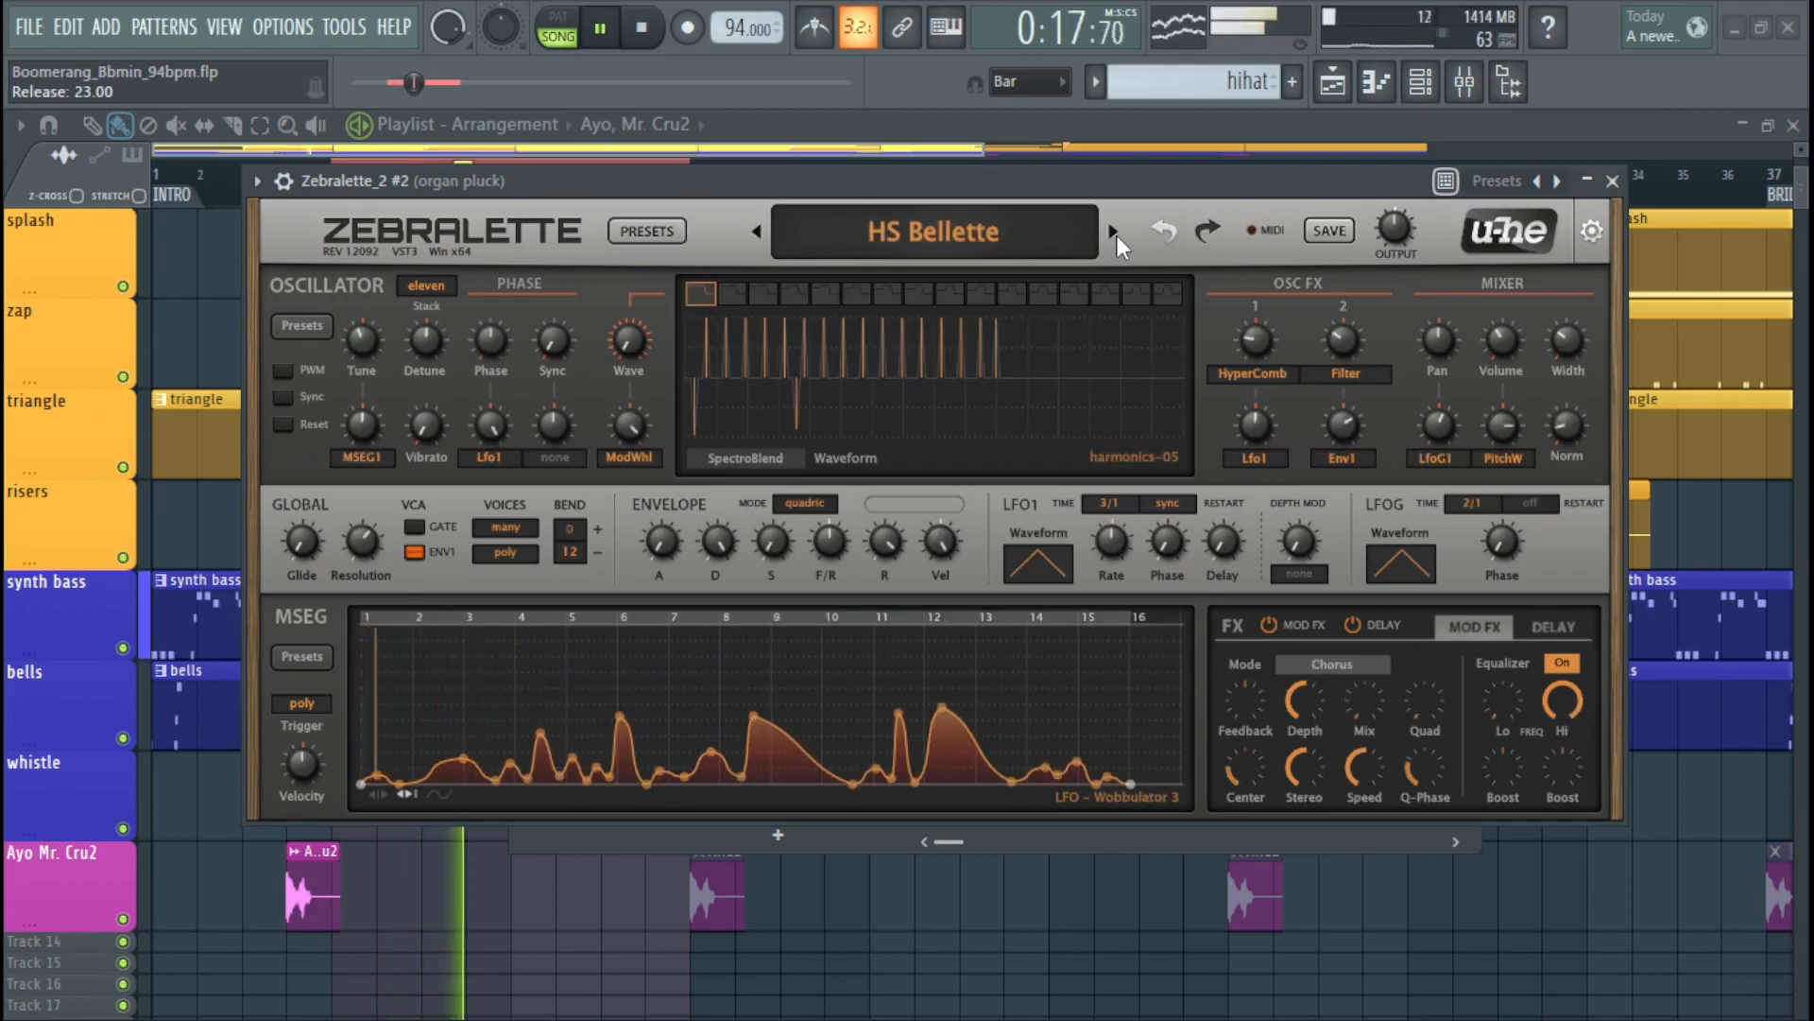
click(1115, 232)
click(1115, 233)
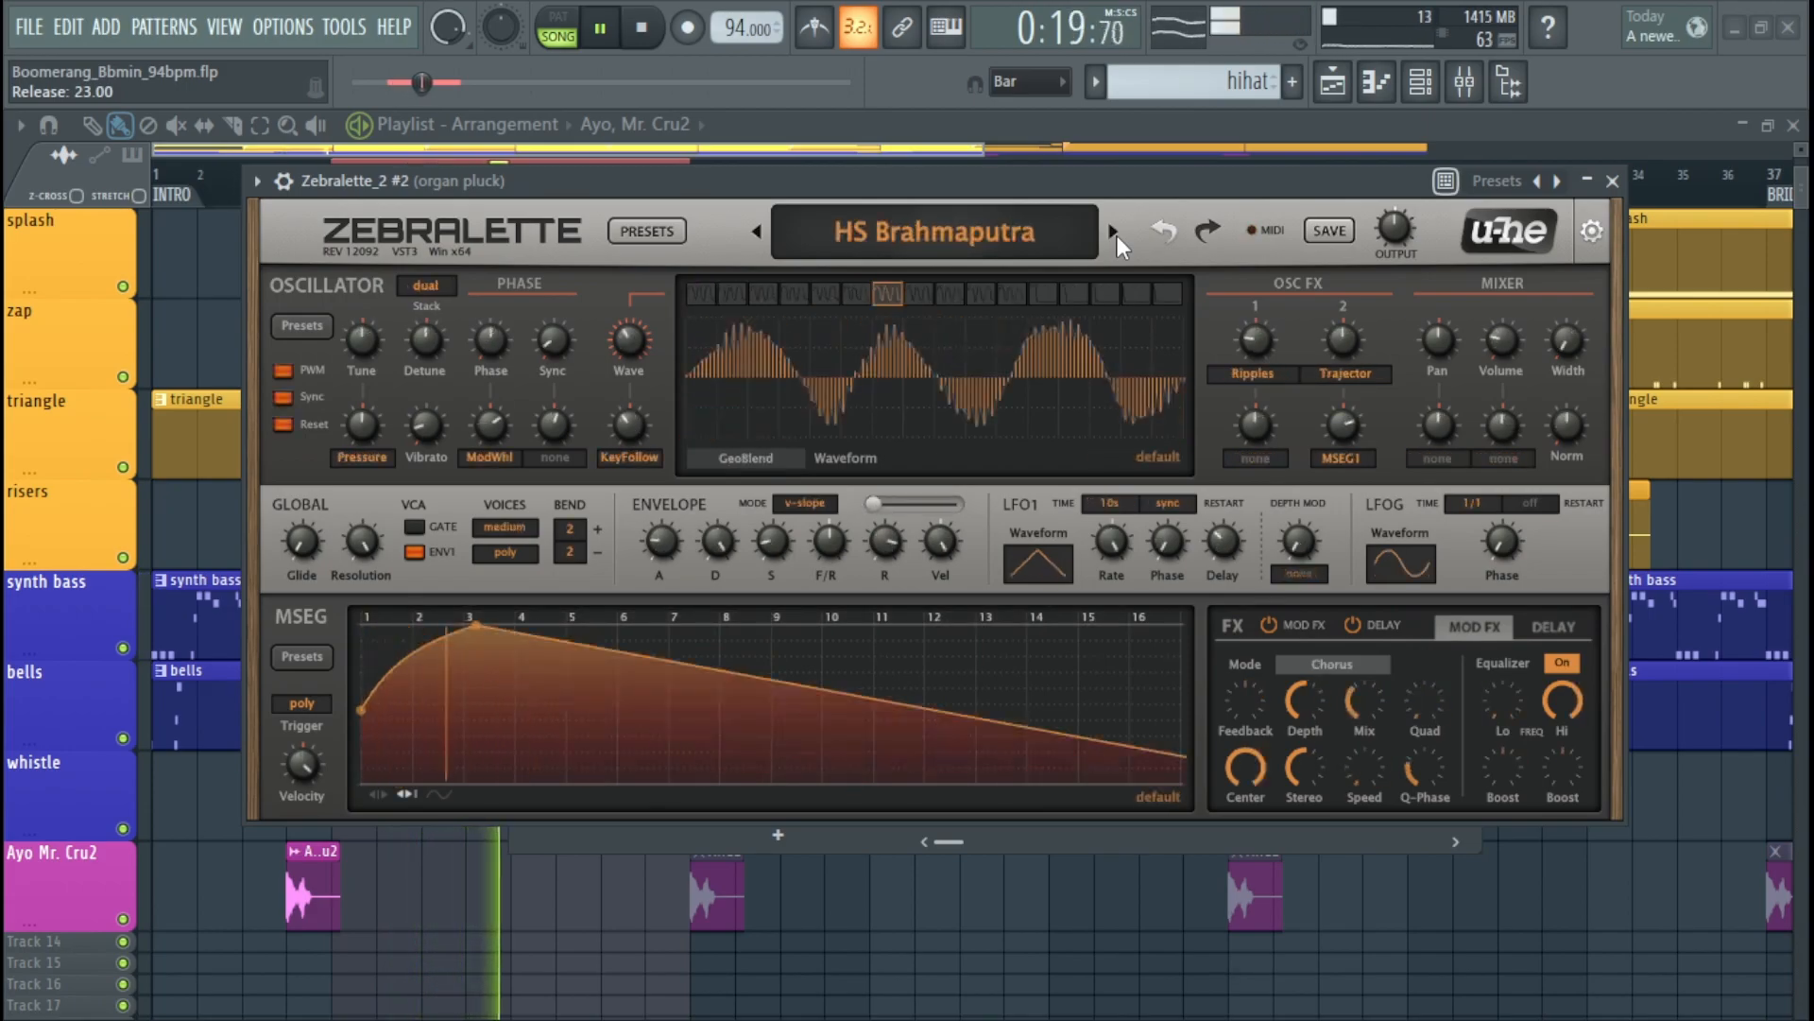
- Audition the presets from HS Brahmaputra through HS El Piano and HS Grand Entrance to HS Gravy Train b during playback, raising the output to 104
mouse_move(1387, 230)
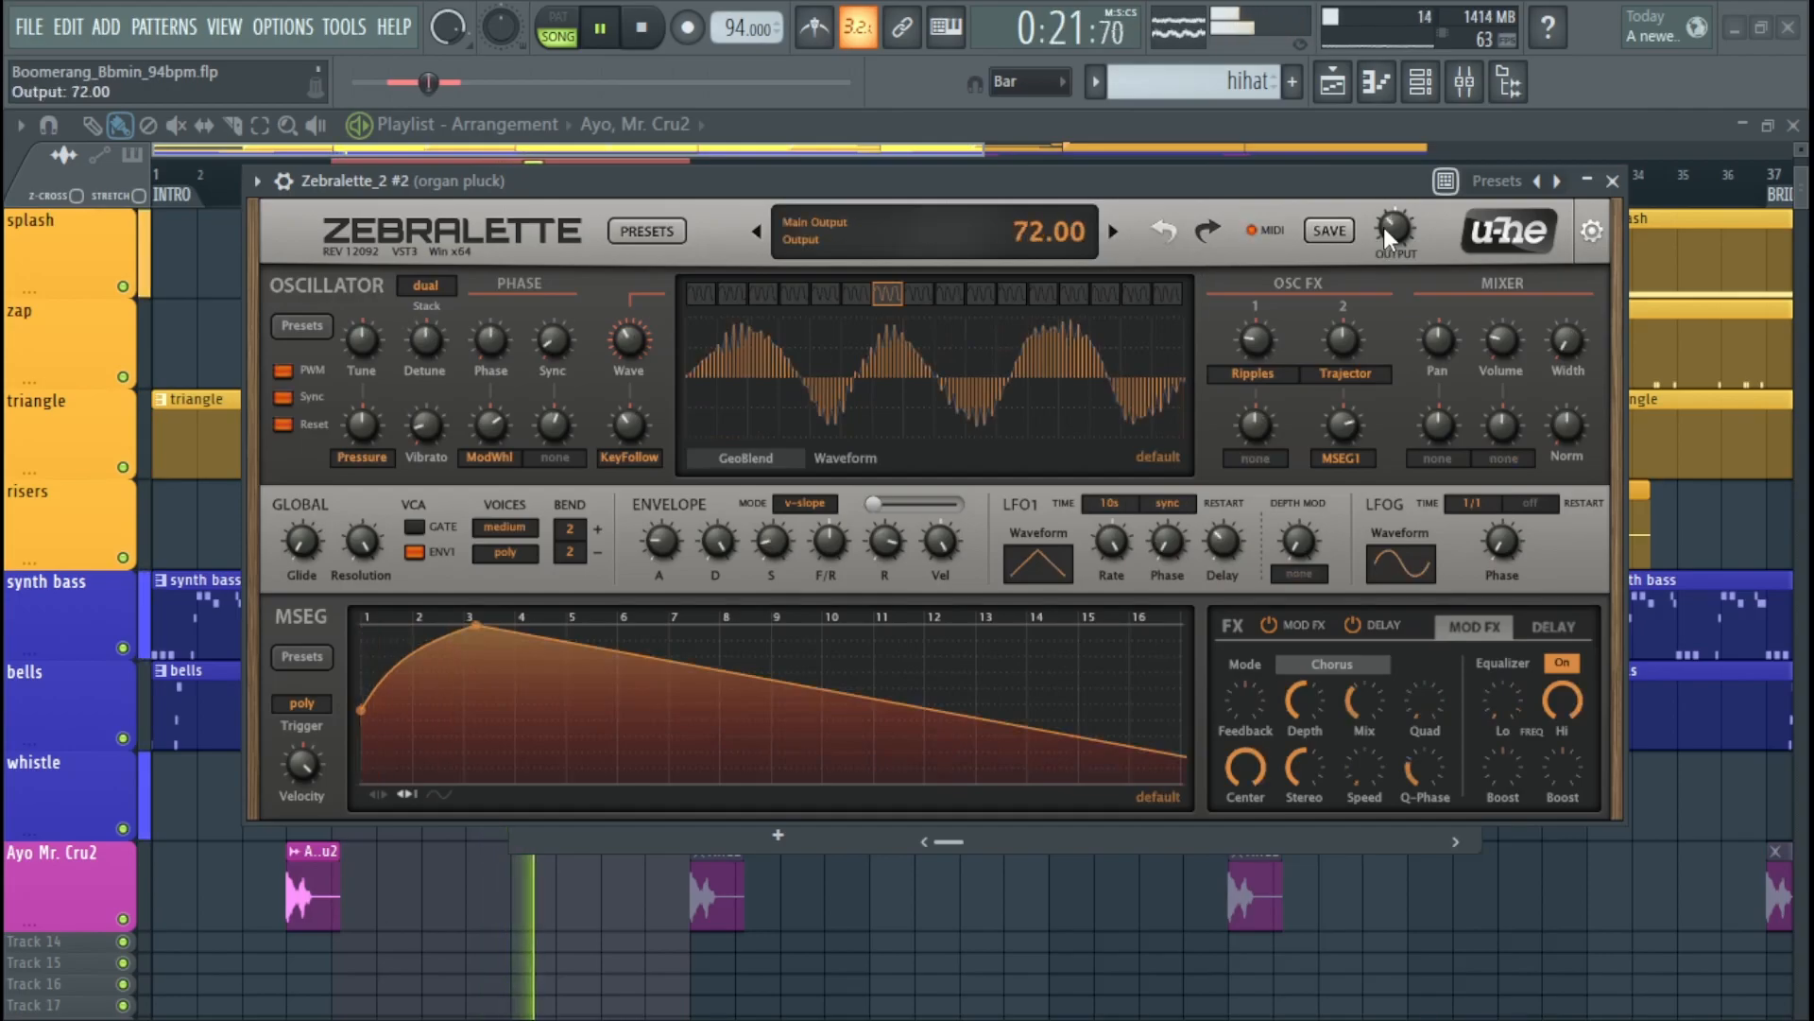
click(1115, 232)
scroll(1389, 230, up, 2)
click(1115, 233)
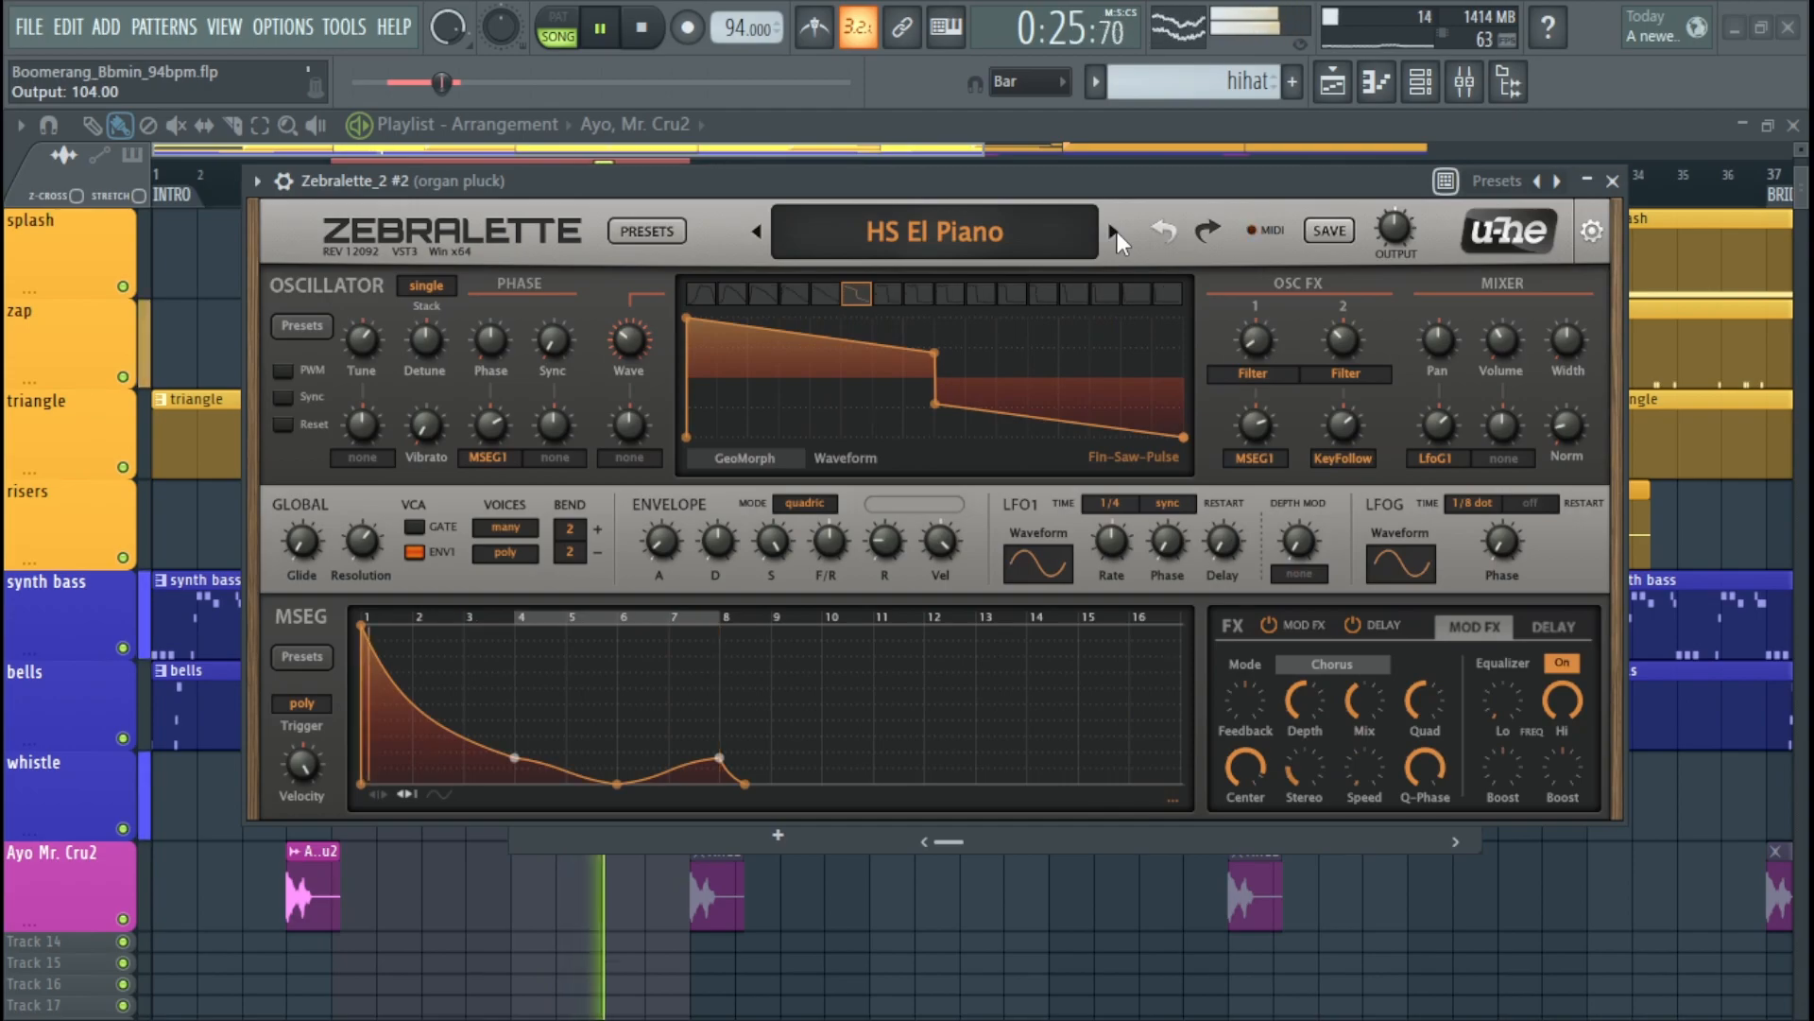
click(1116, 232)
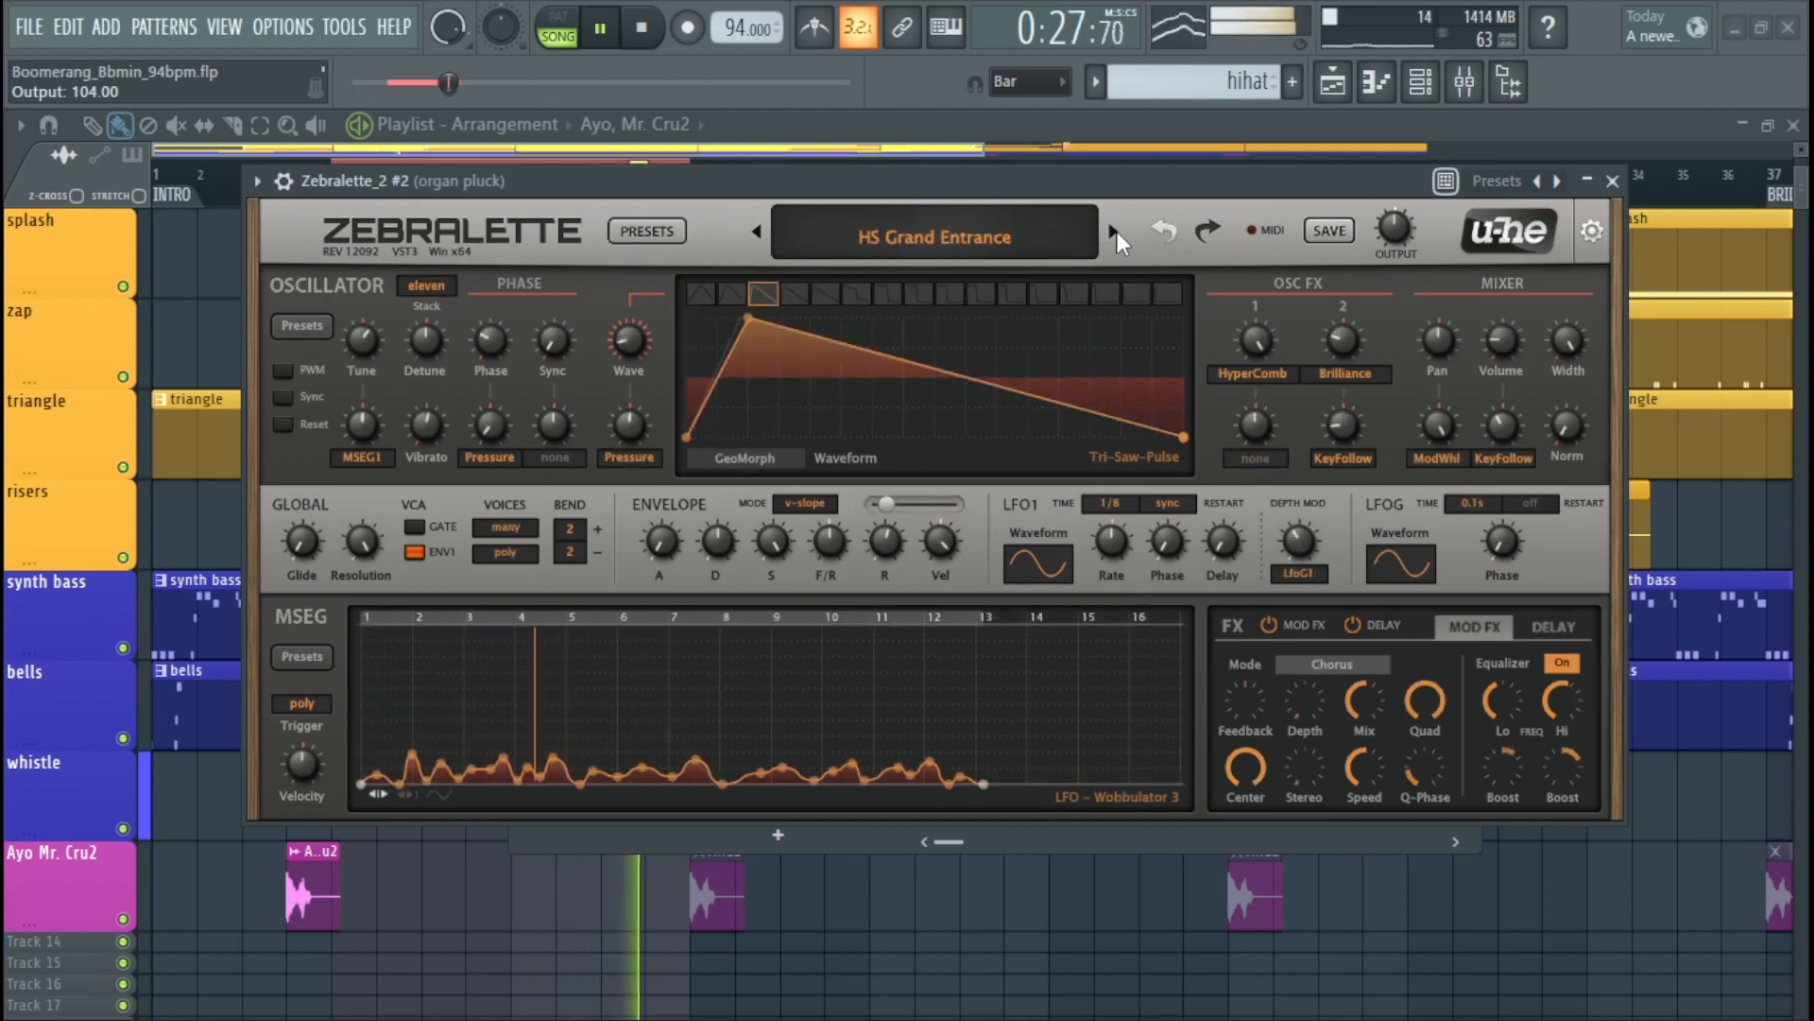
click(1117, 231)
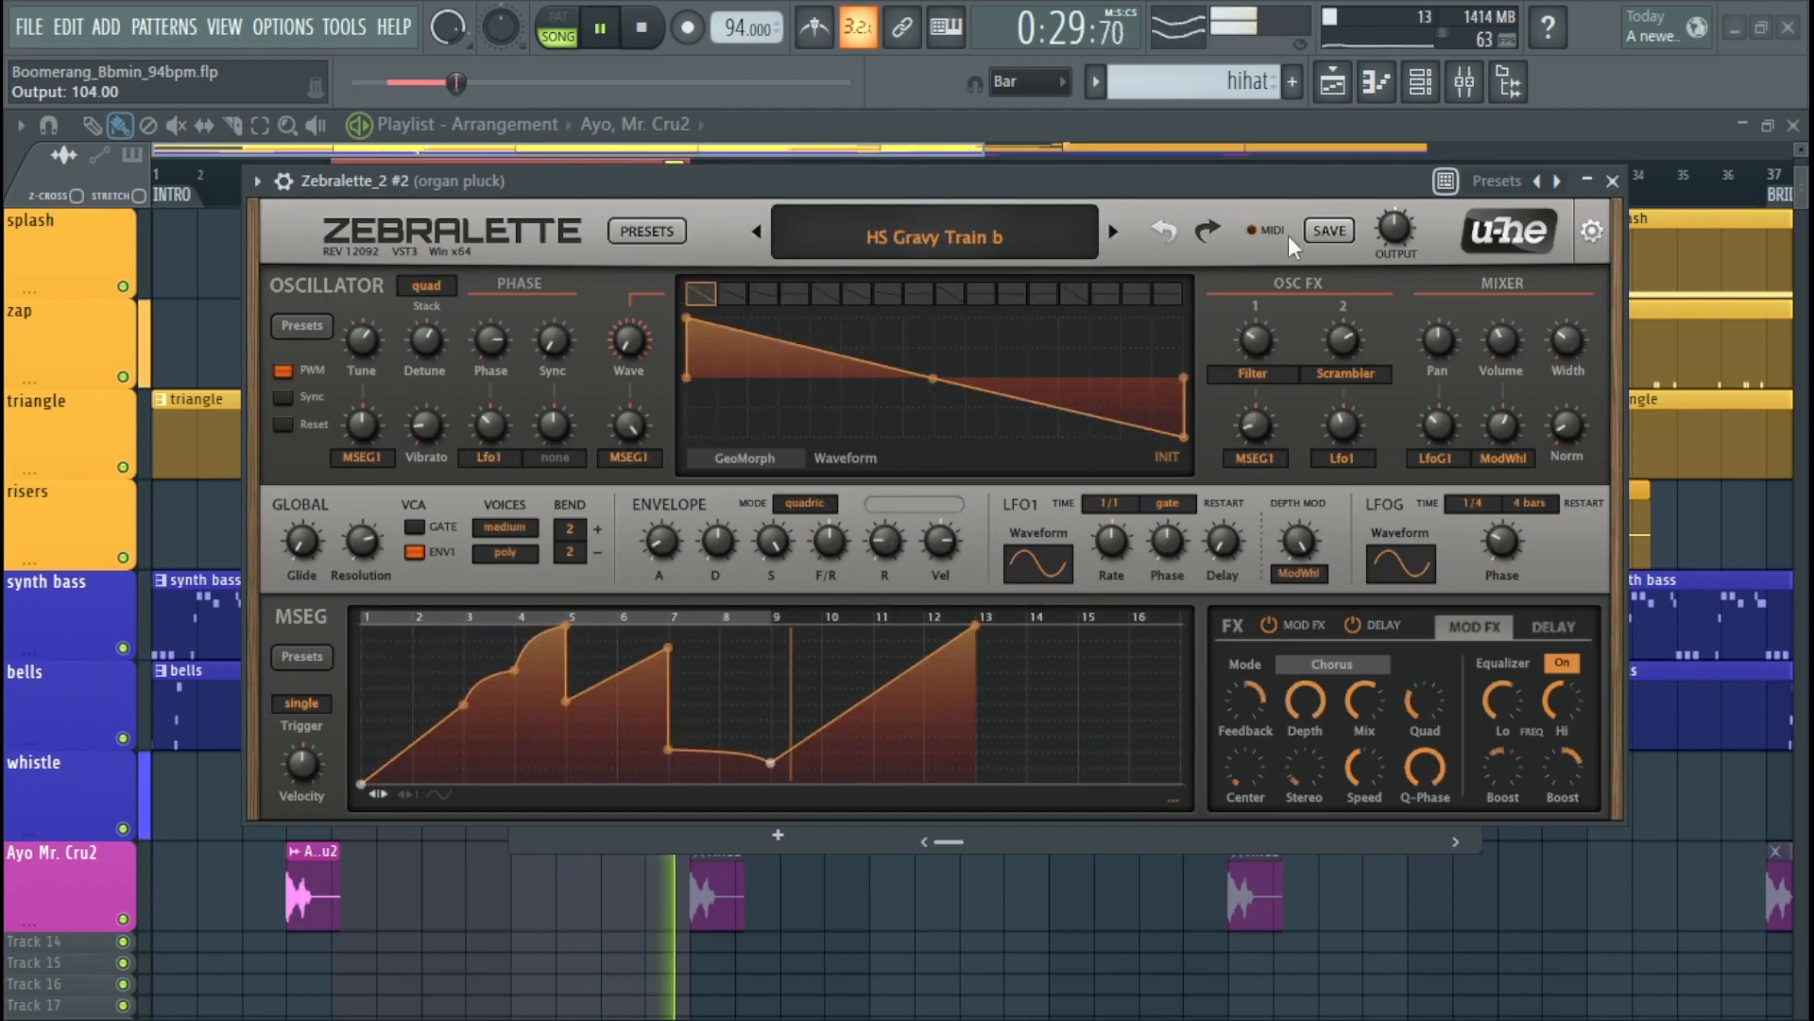
- Continue auditioning the presets that follow HS Gravy Train b, one after another, while the song plays
click(1116, 227)
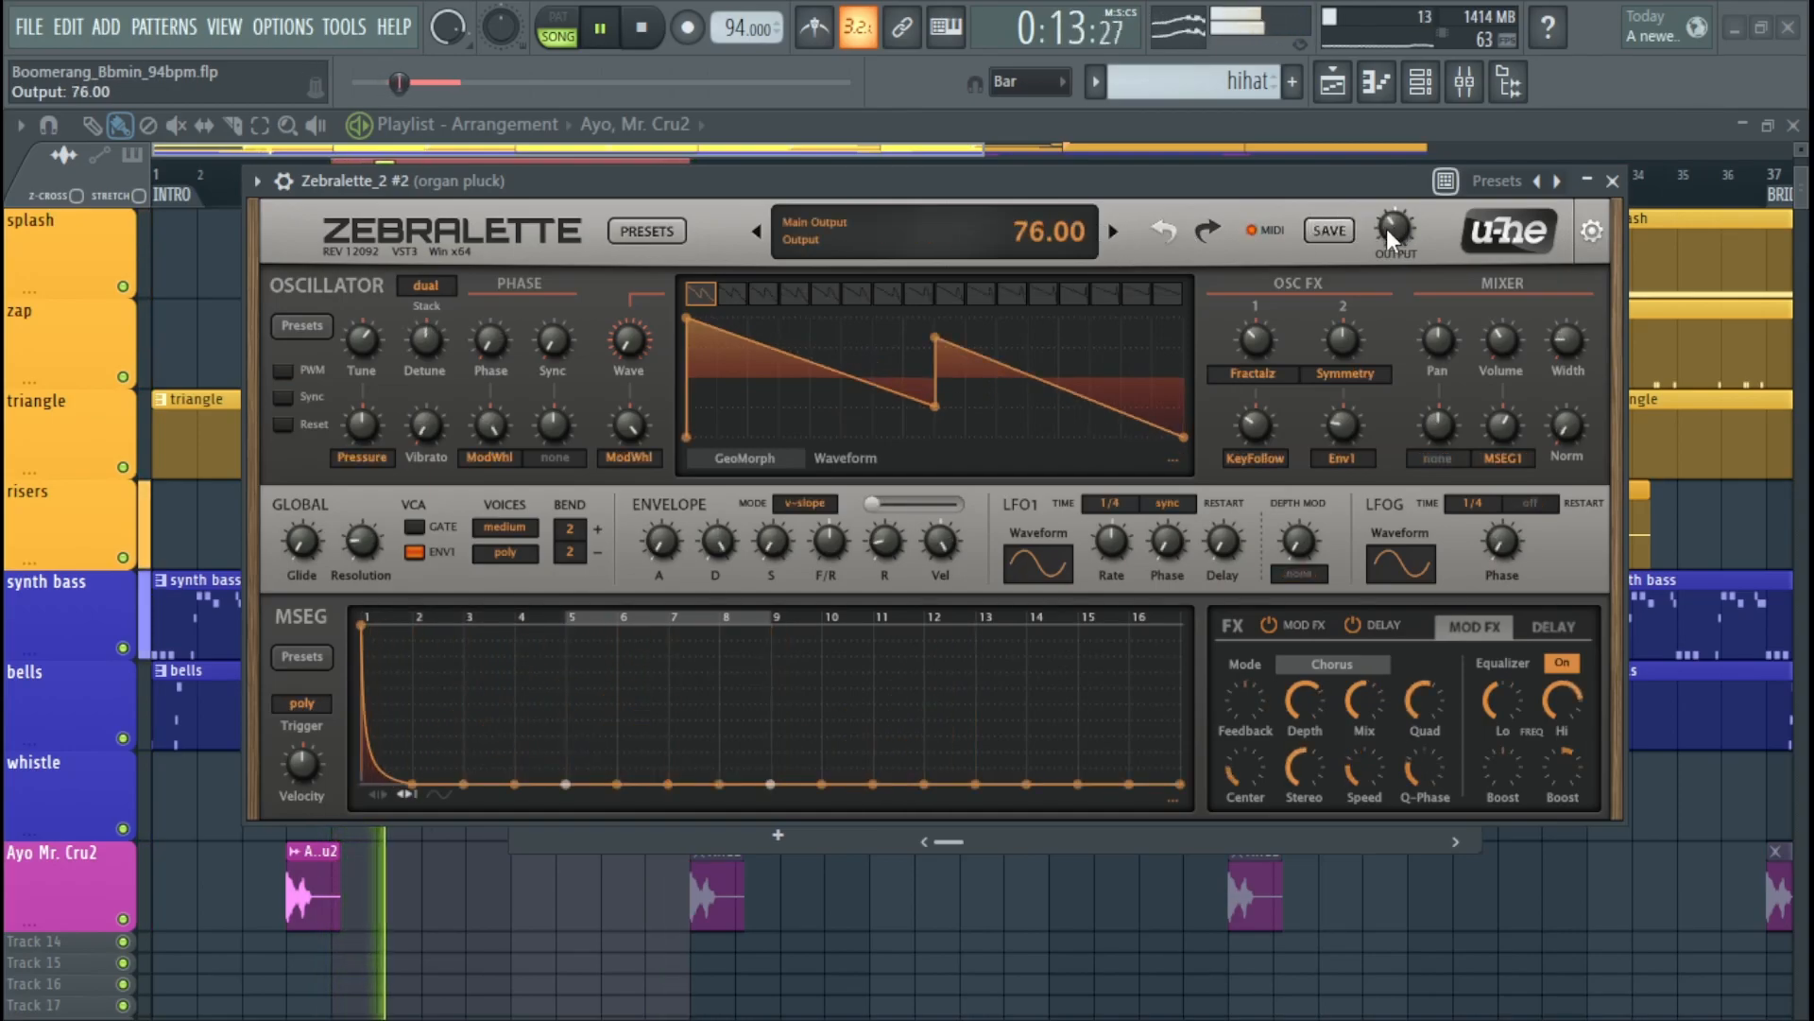
click(1114, 231)
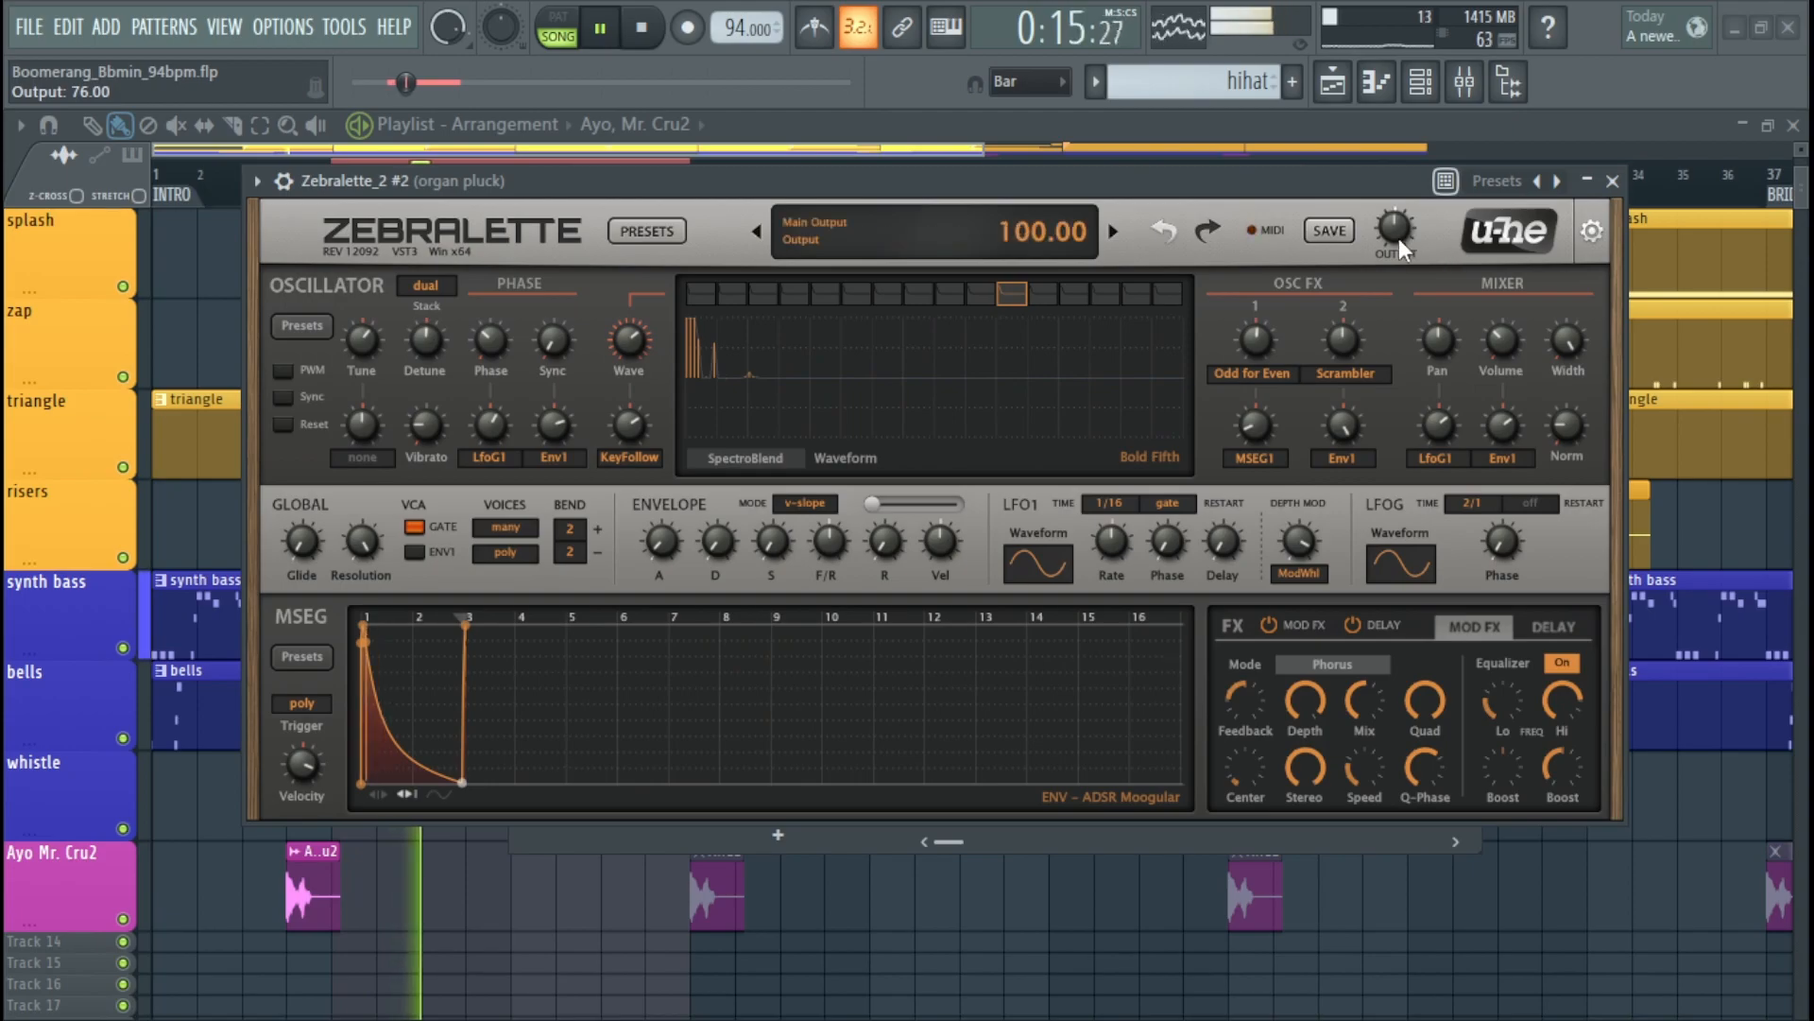
click(1115, 231)
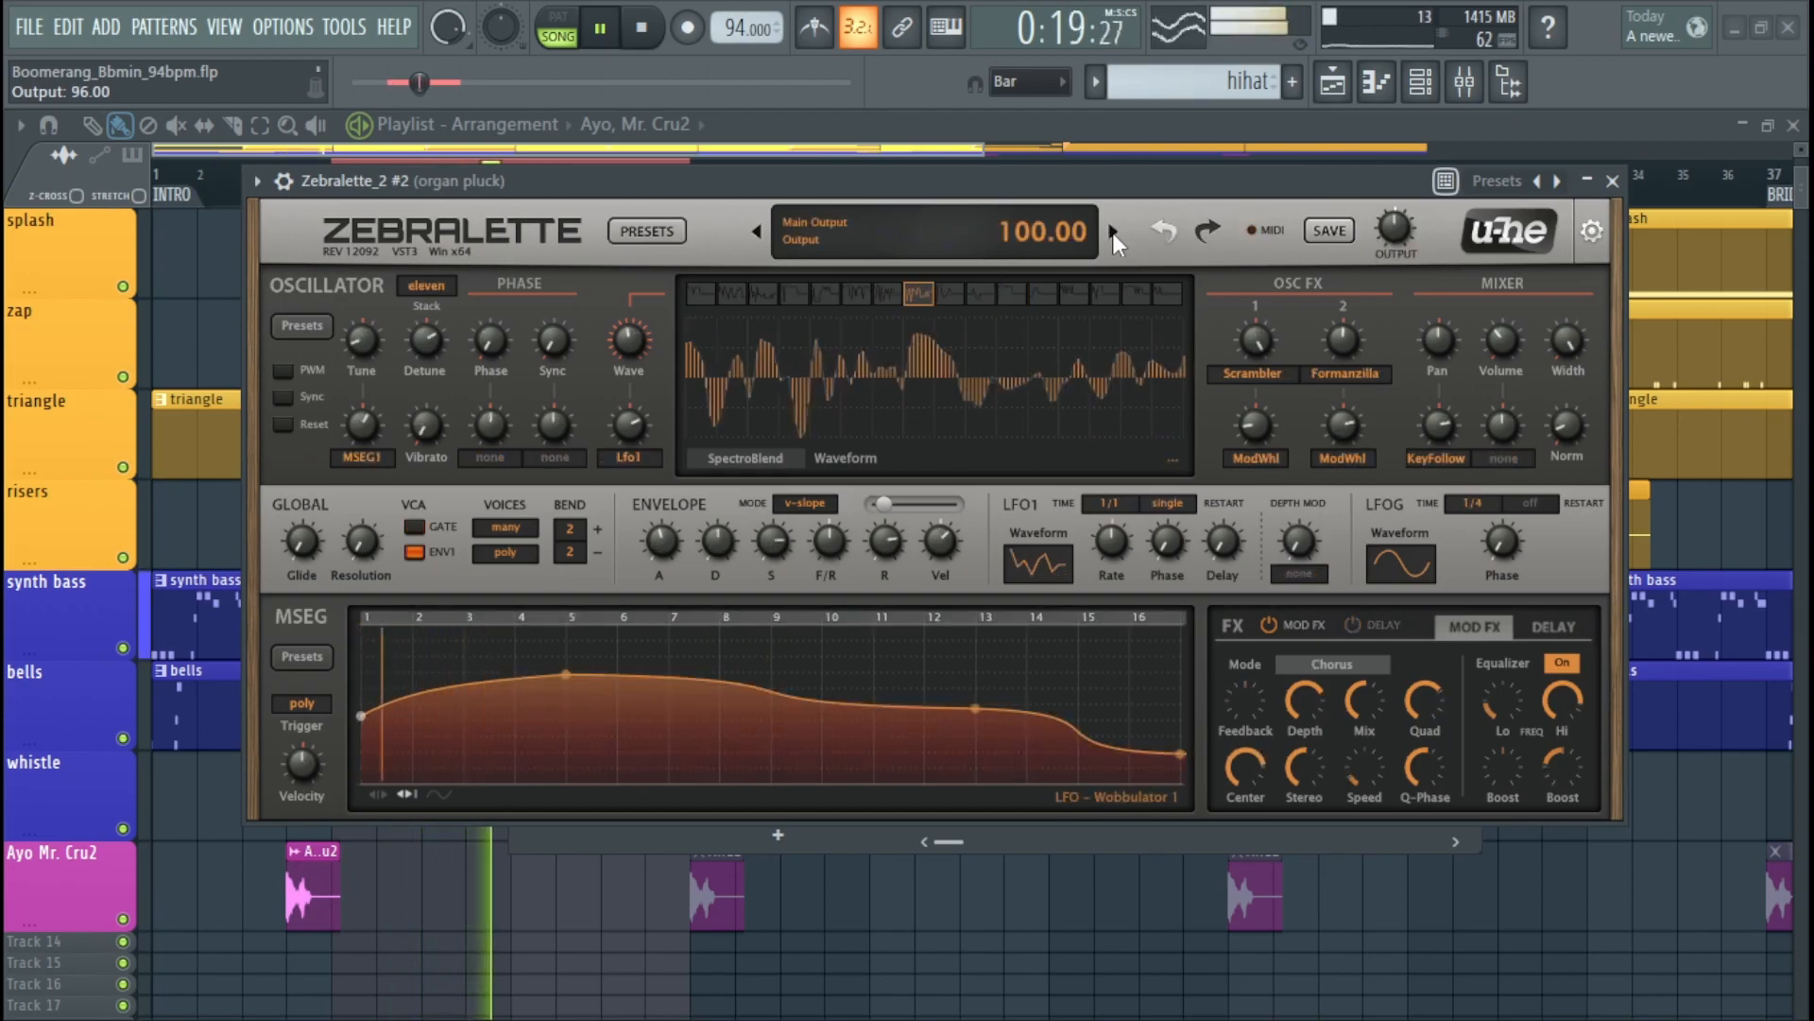
click(1113, 233)
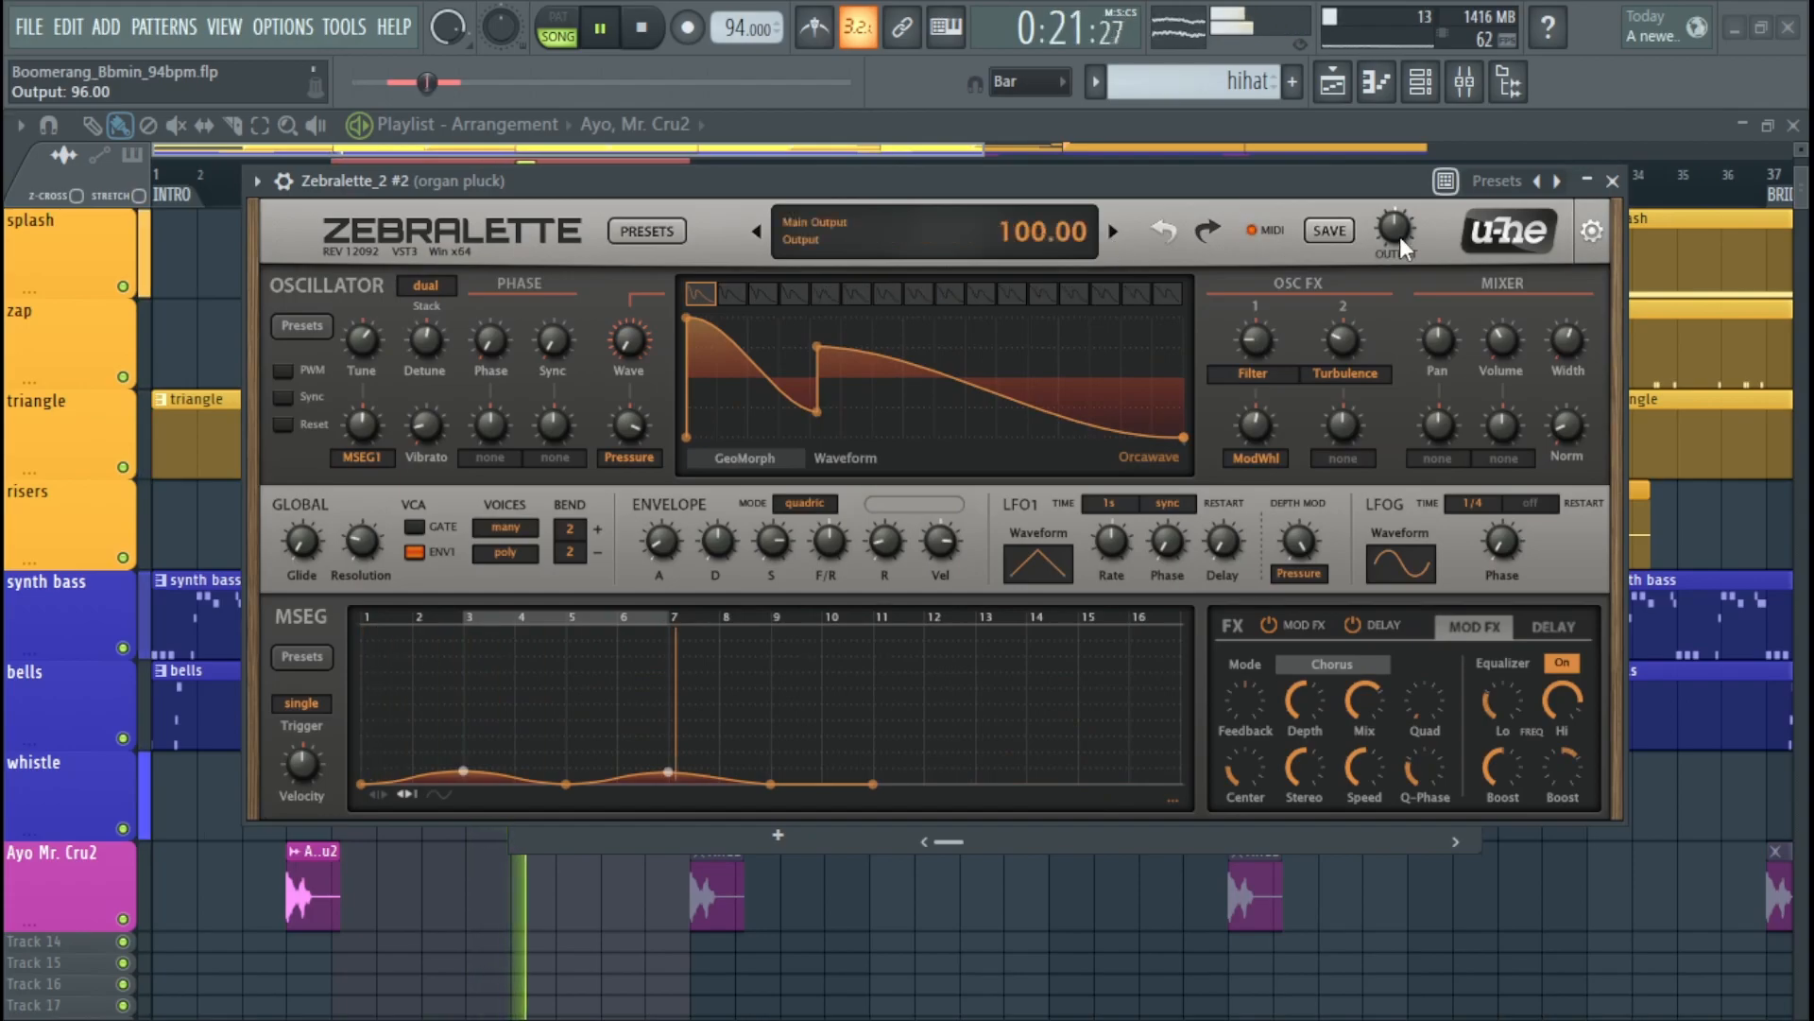
click(1113, 231)
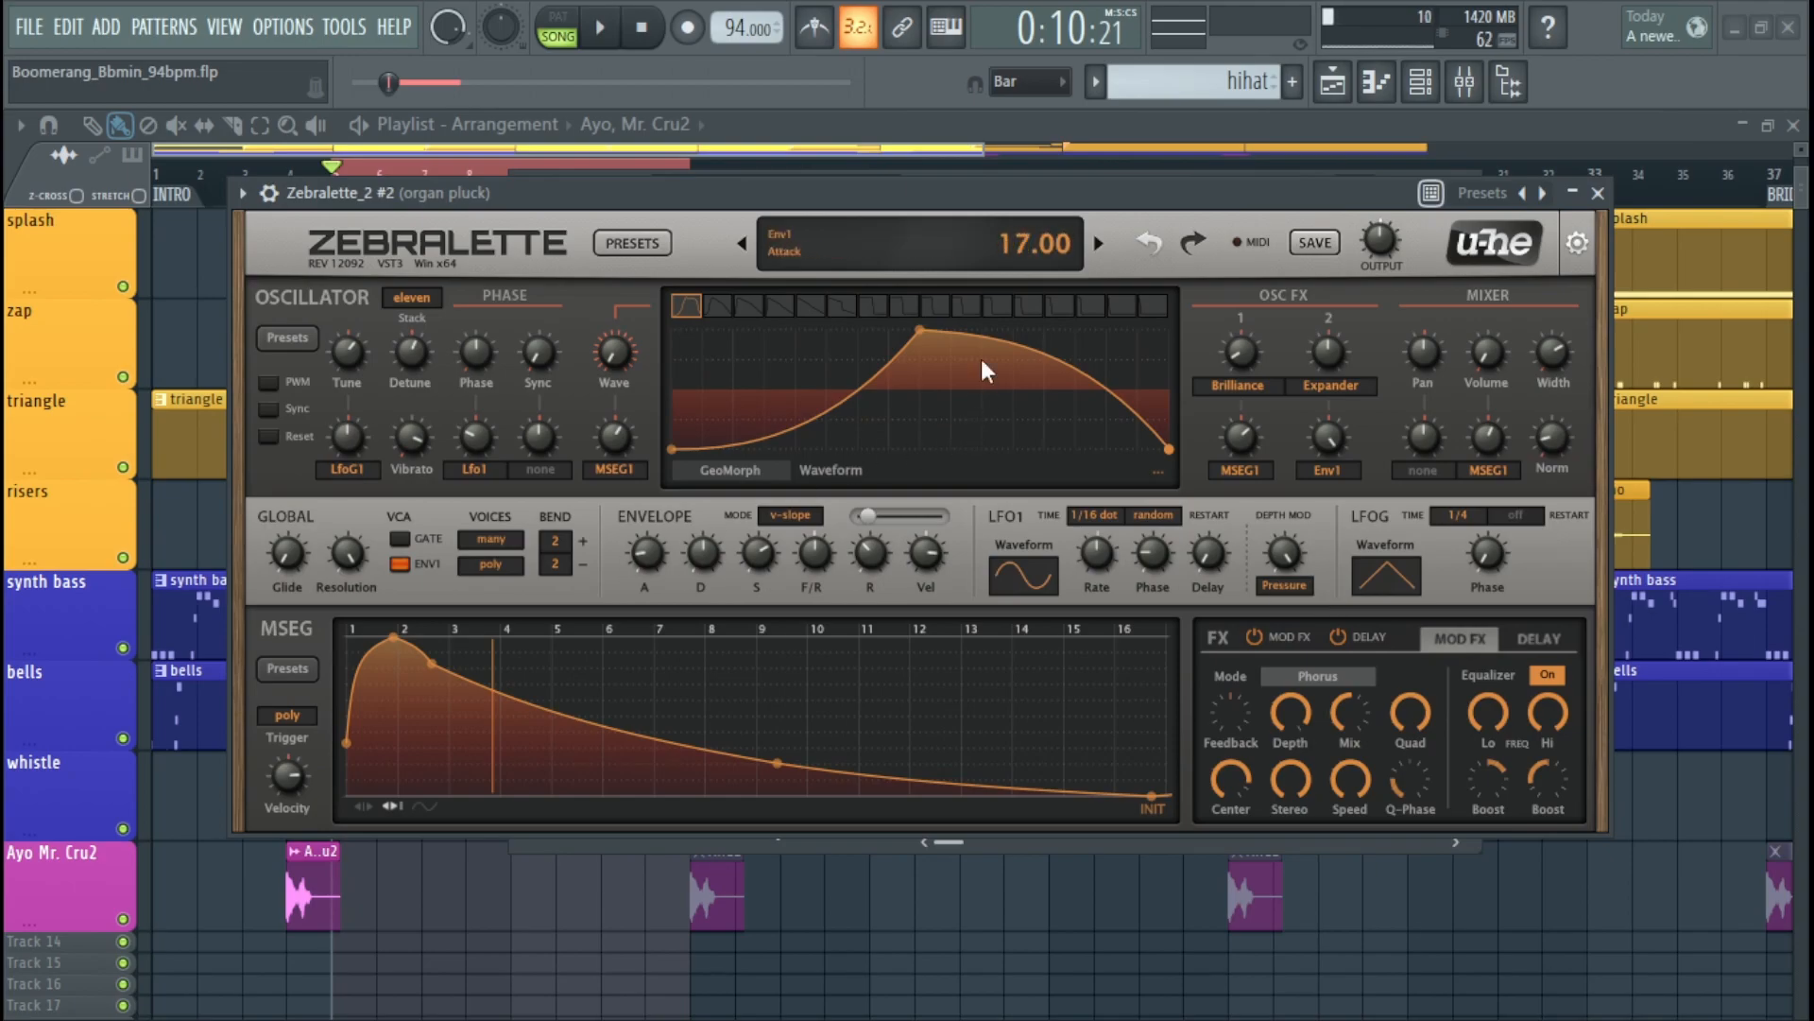
- Browse the presets in the current folder, open the preset browser and search it for "piano"
click(901, 242)
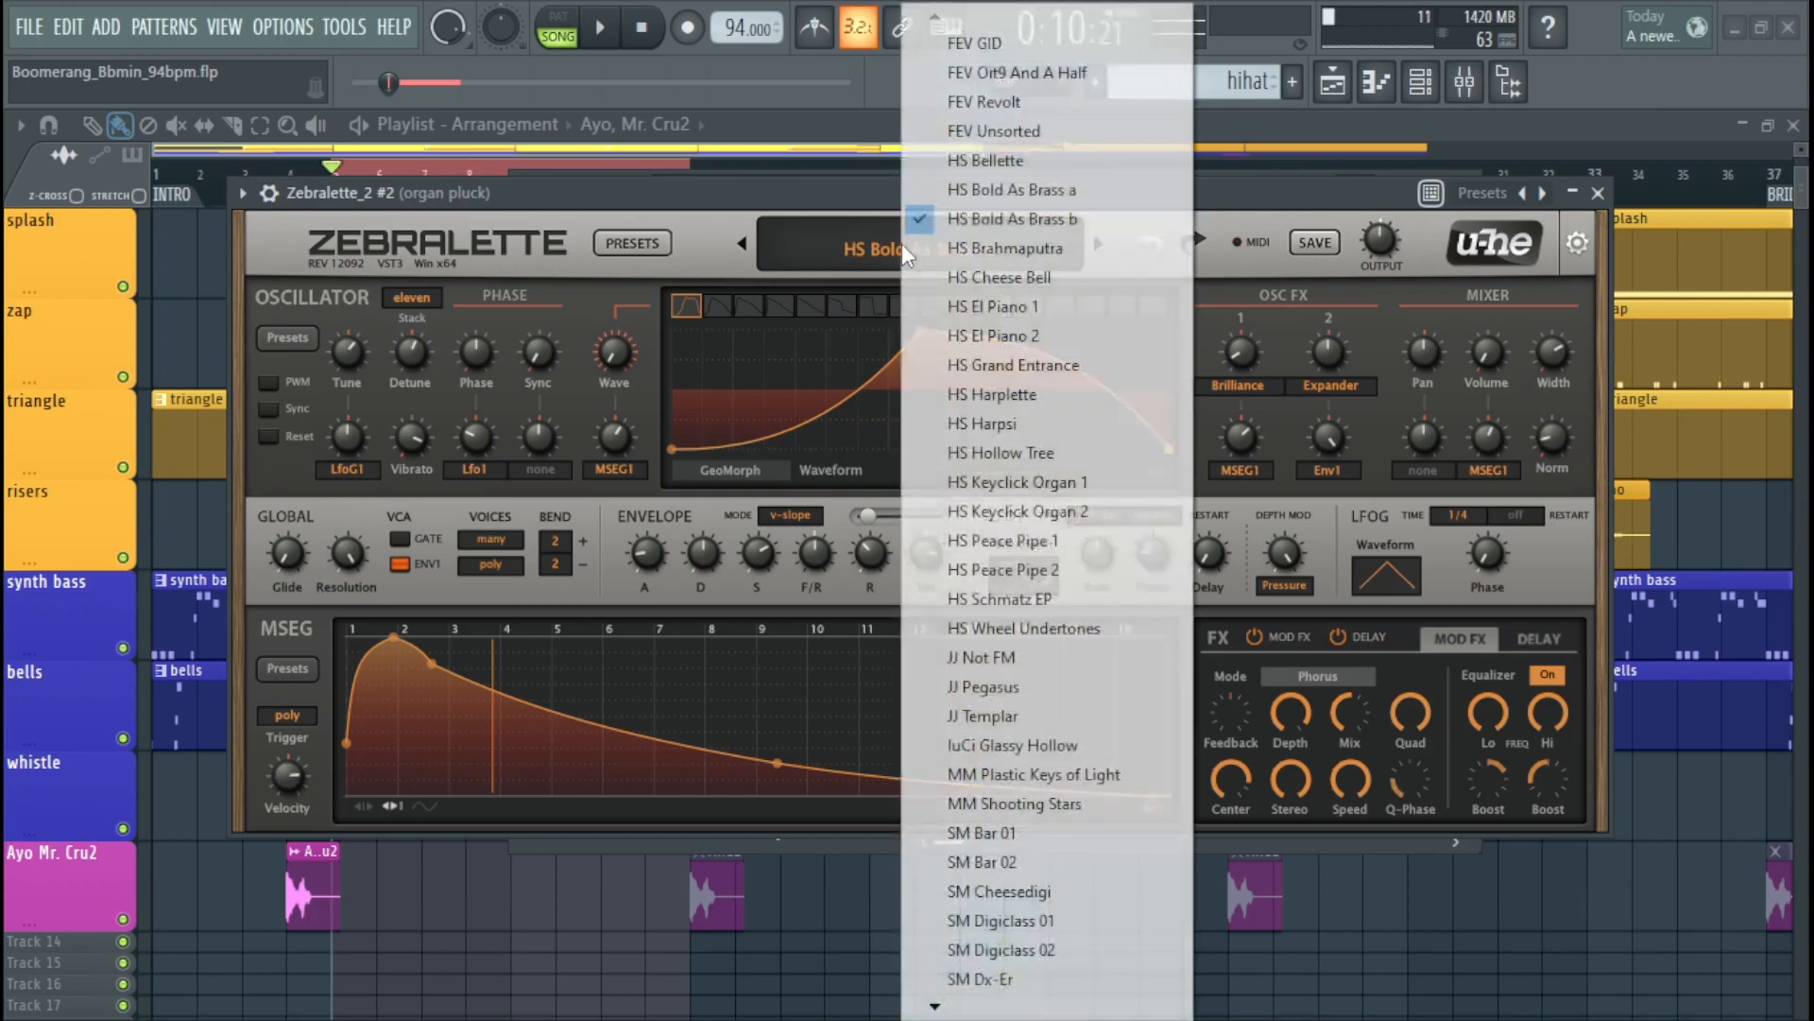
click(632, 243)
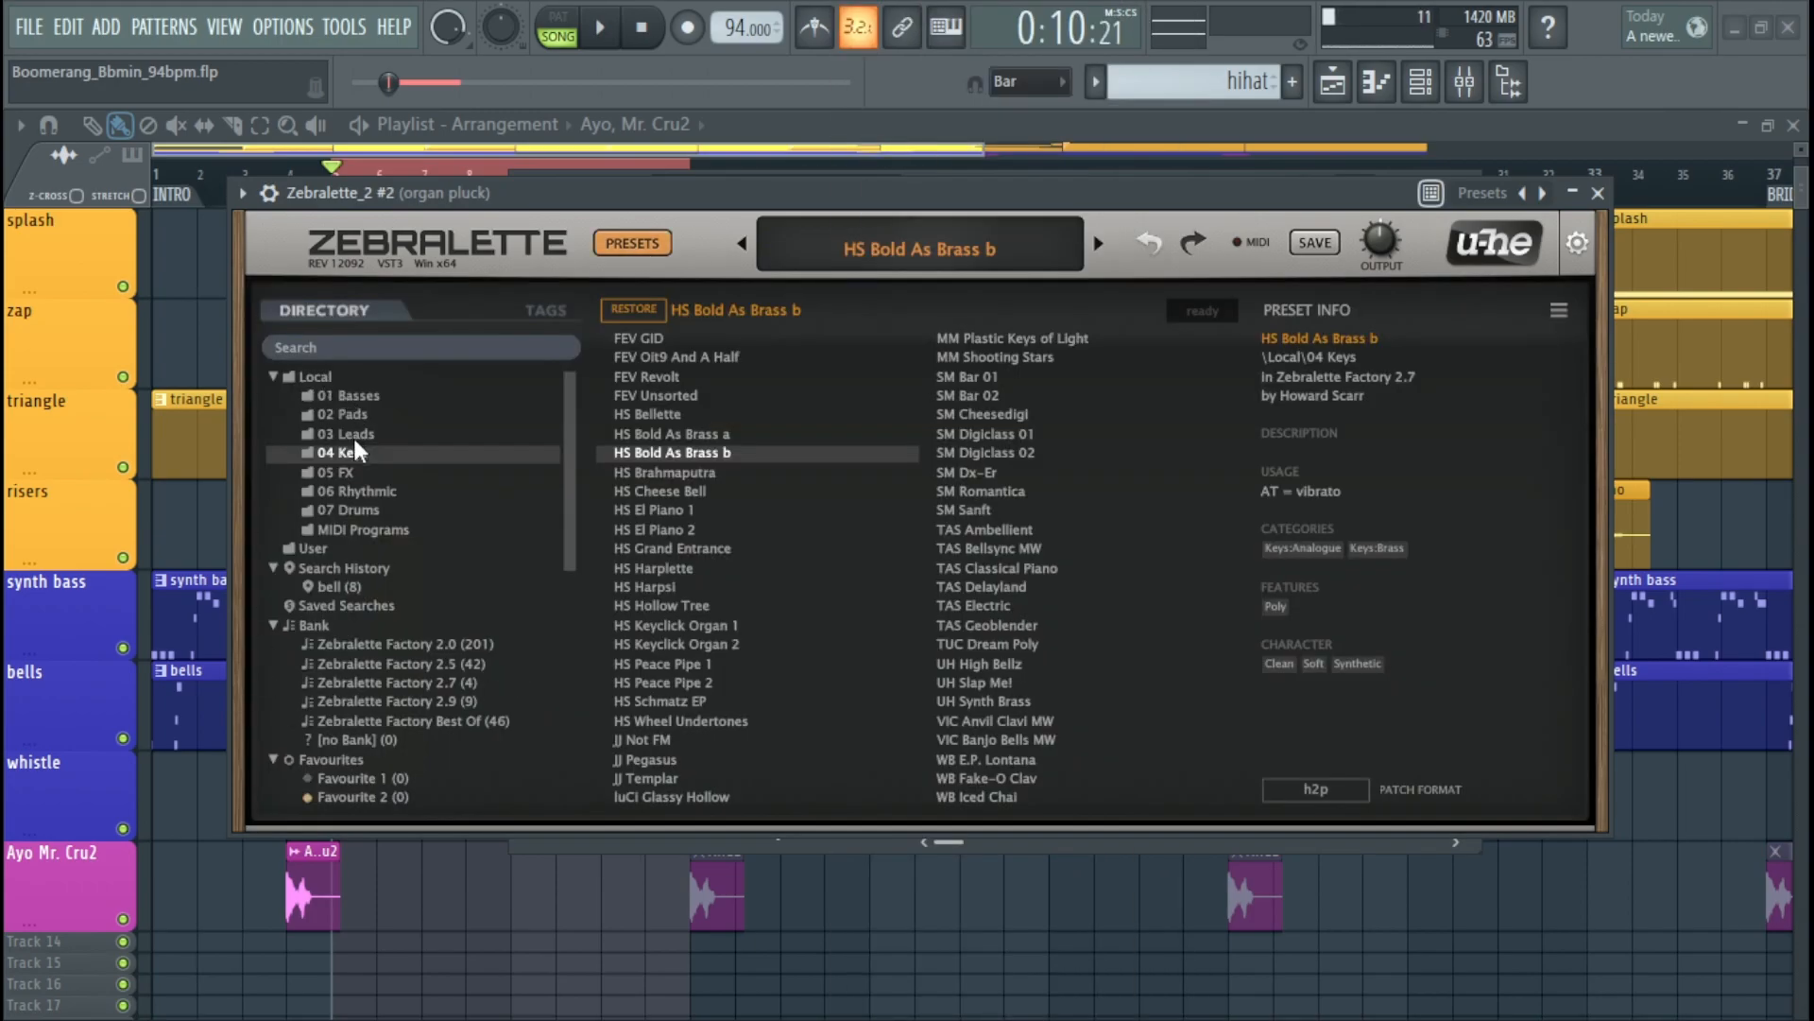
text(piano)
key(Return)
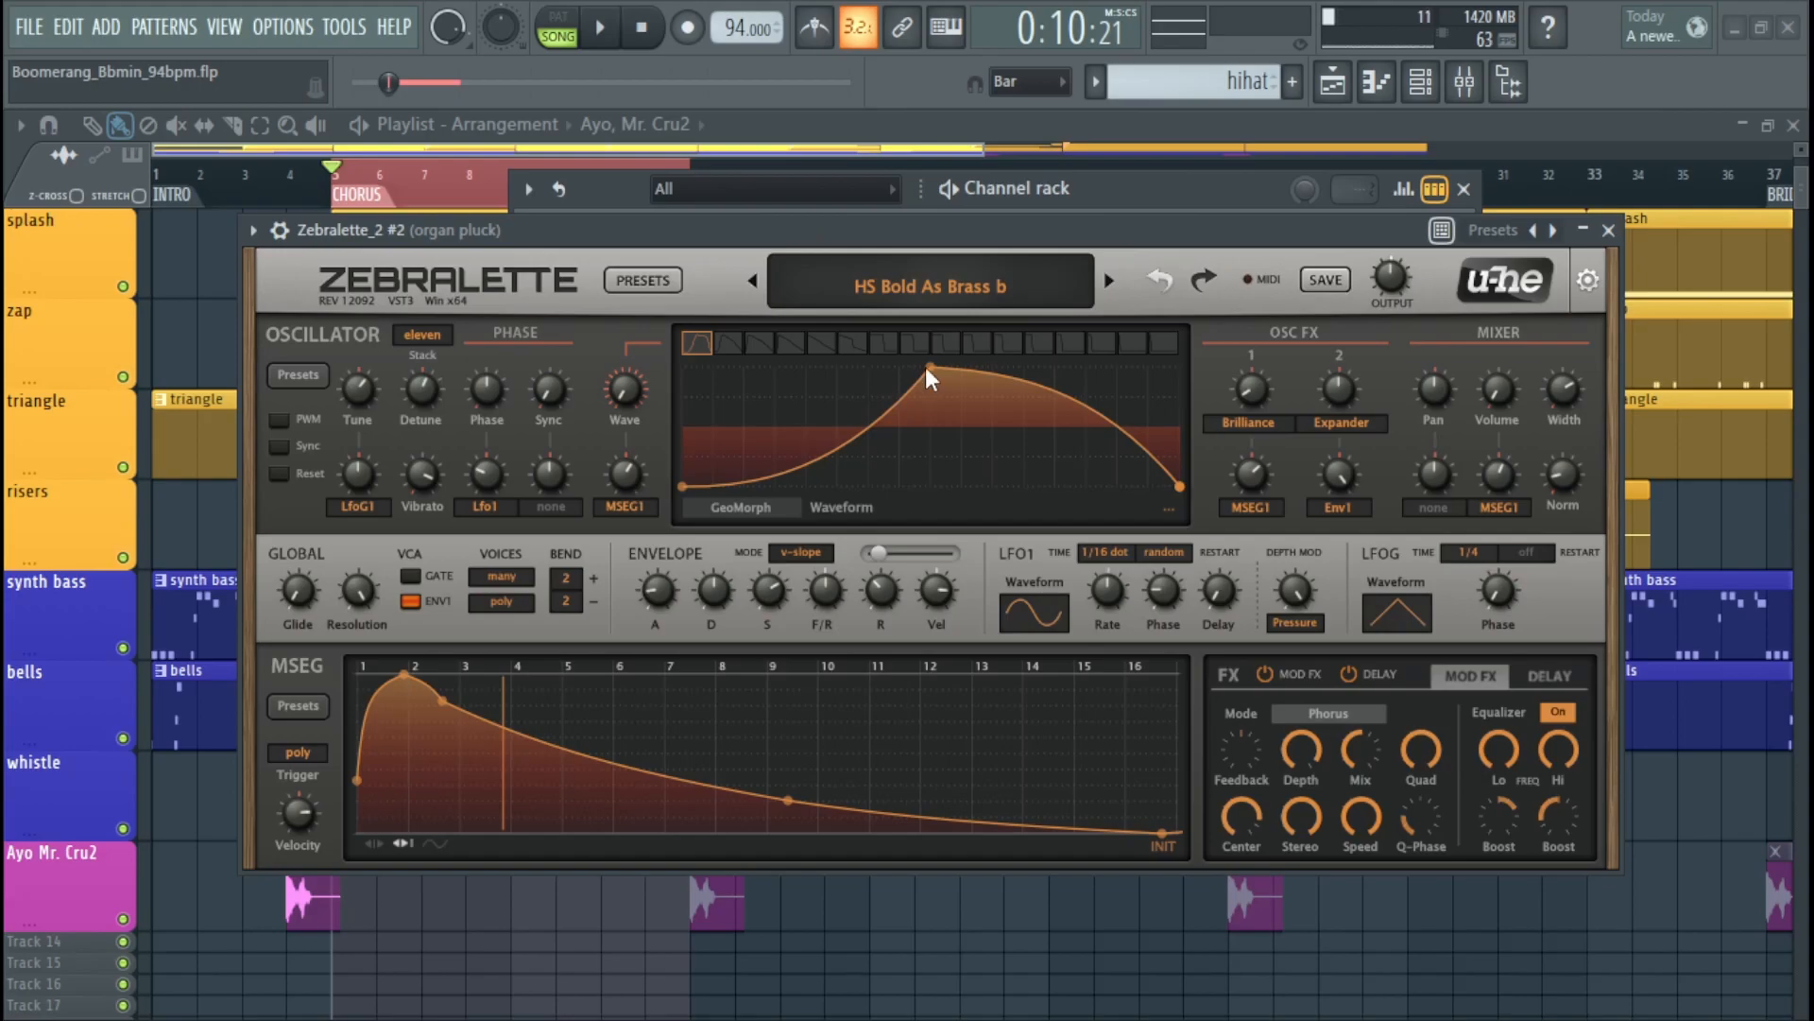
- Move the peak of the oscillator's first waveform earlier, to about one third of its length, keeping it at full height
drag(926, 367, 841, 348)
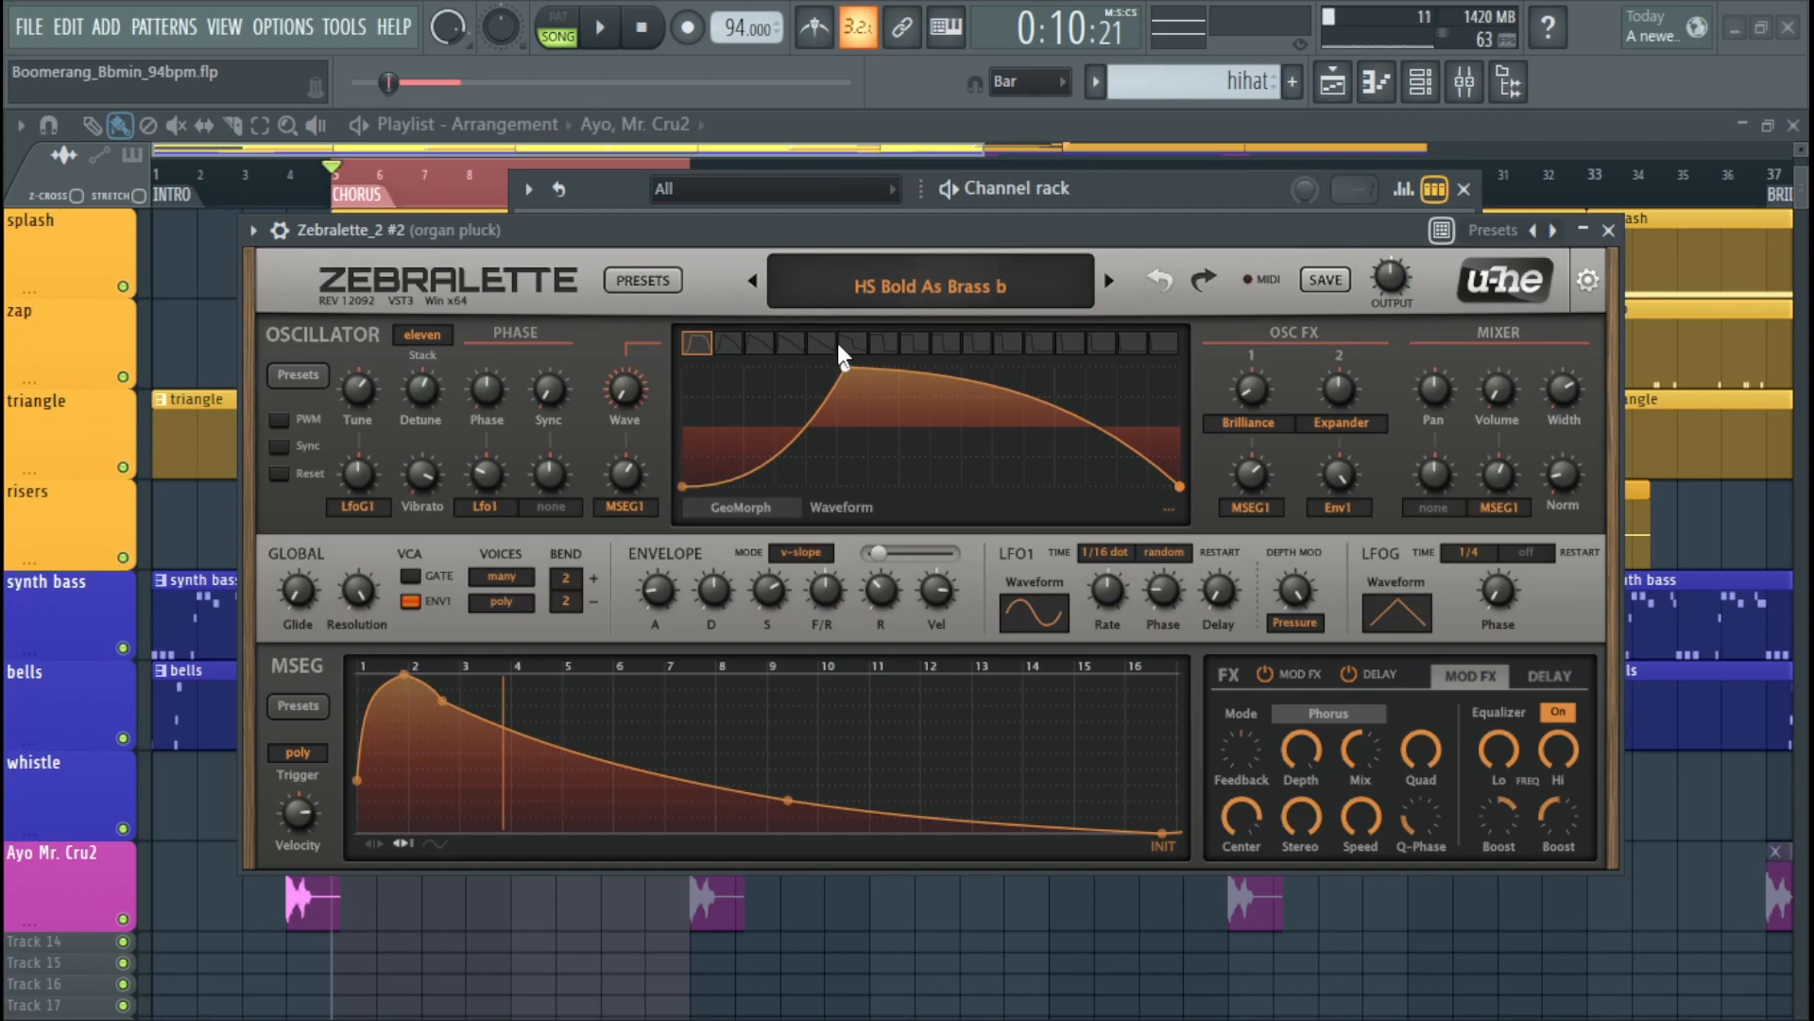
drag(1288, 243, 1303, 257)
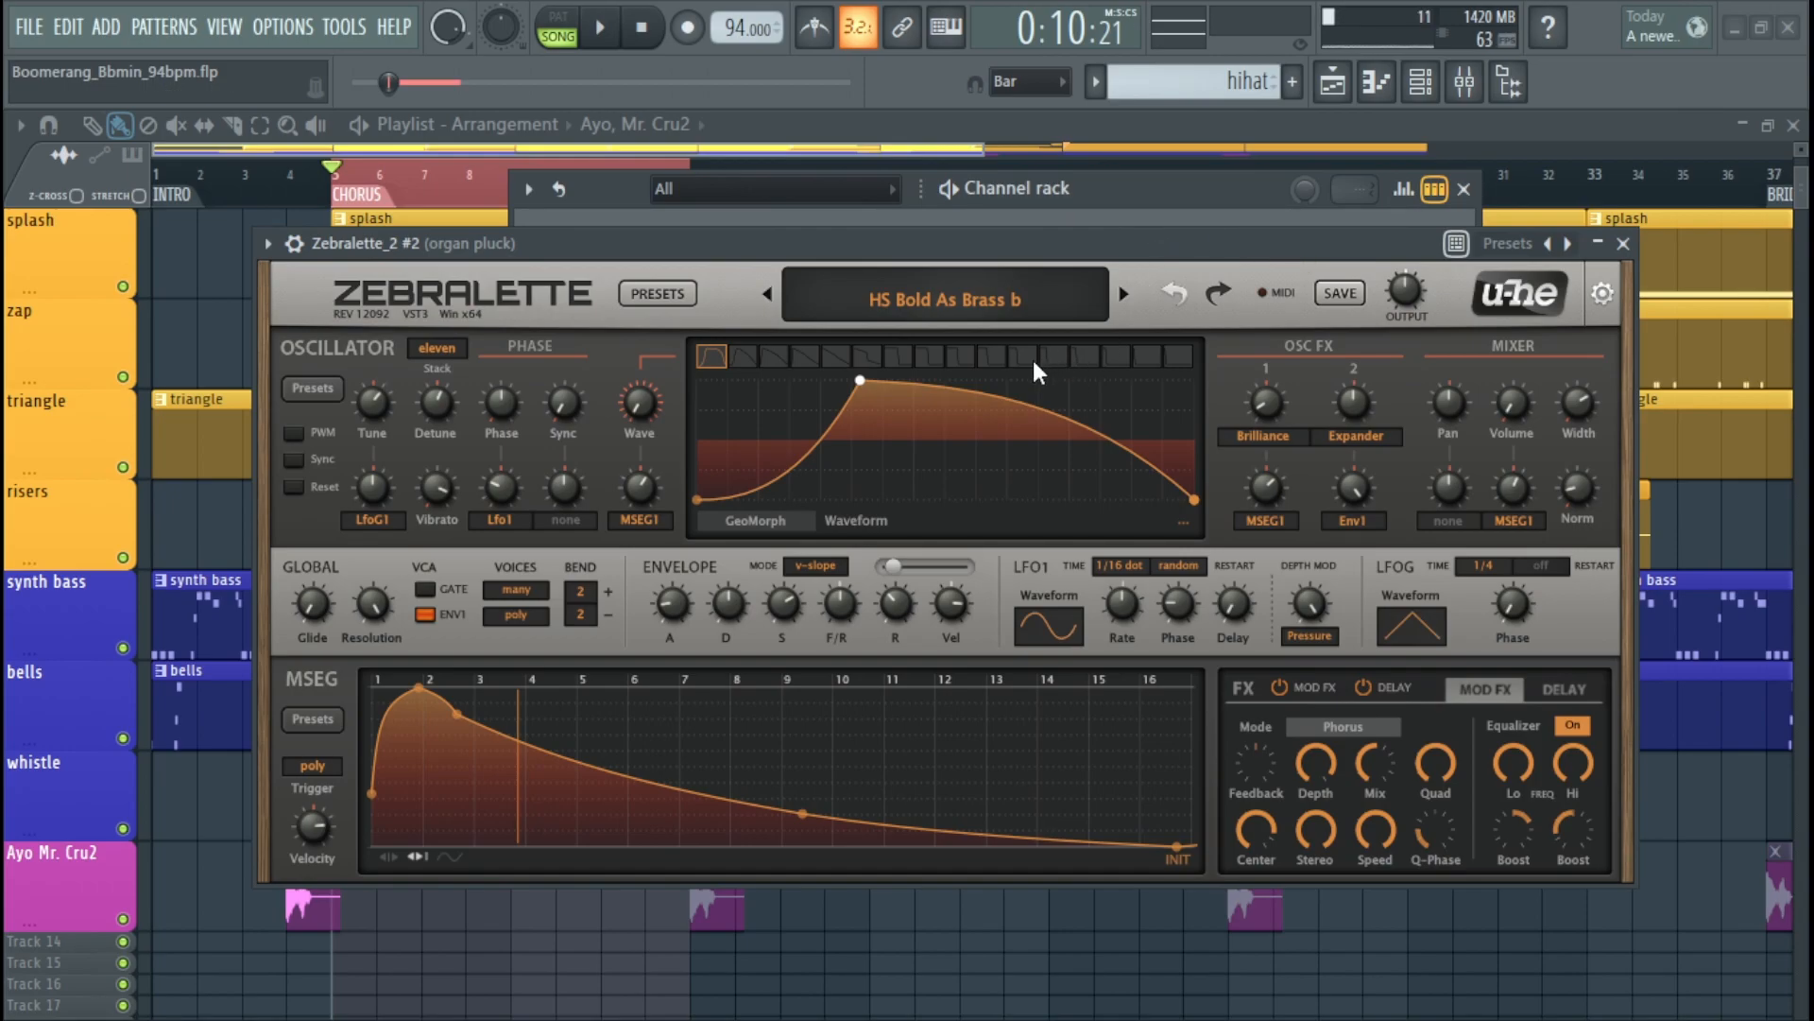
- On the oscillator's twelfth waveform, delete the upper corner point and raise the lower one to full height at about 40% of the length
click(1057, 356)
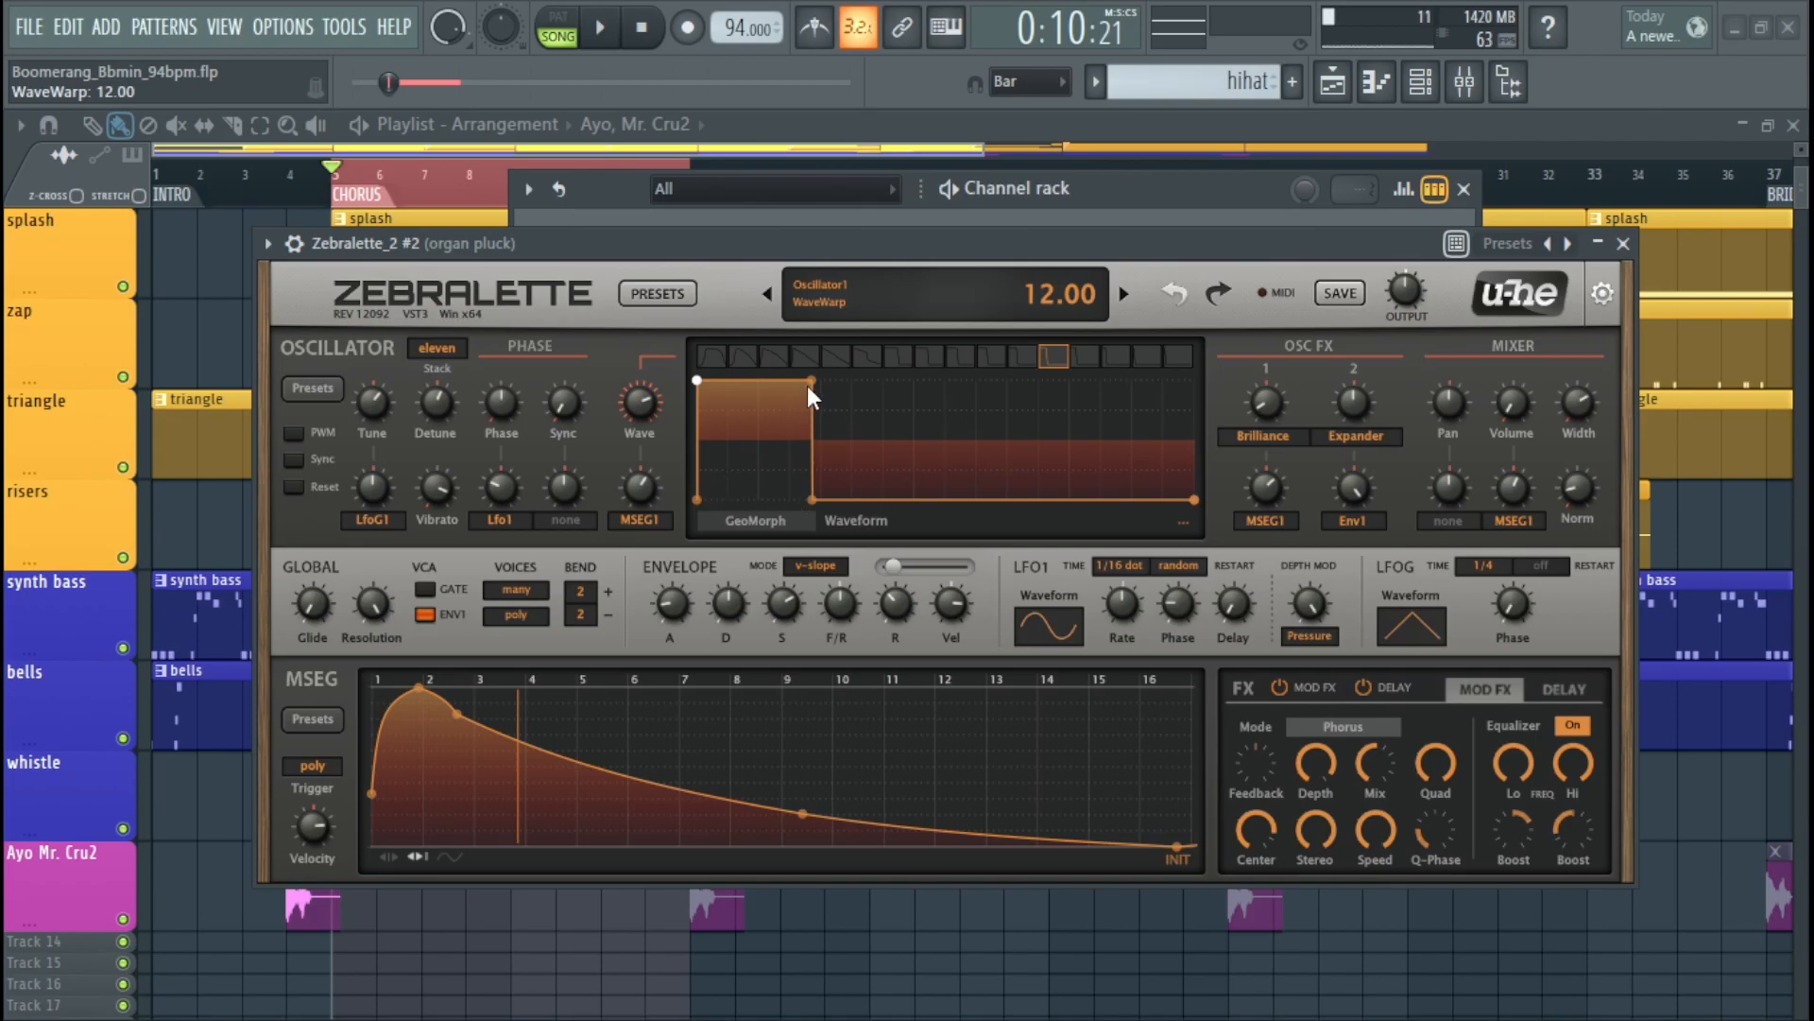
right_click(809, 386)
click(921, 397)
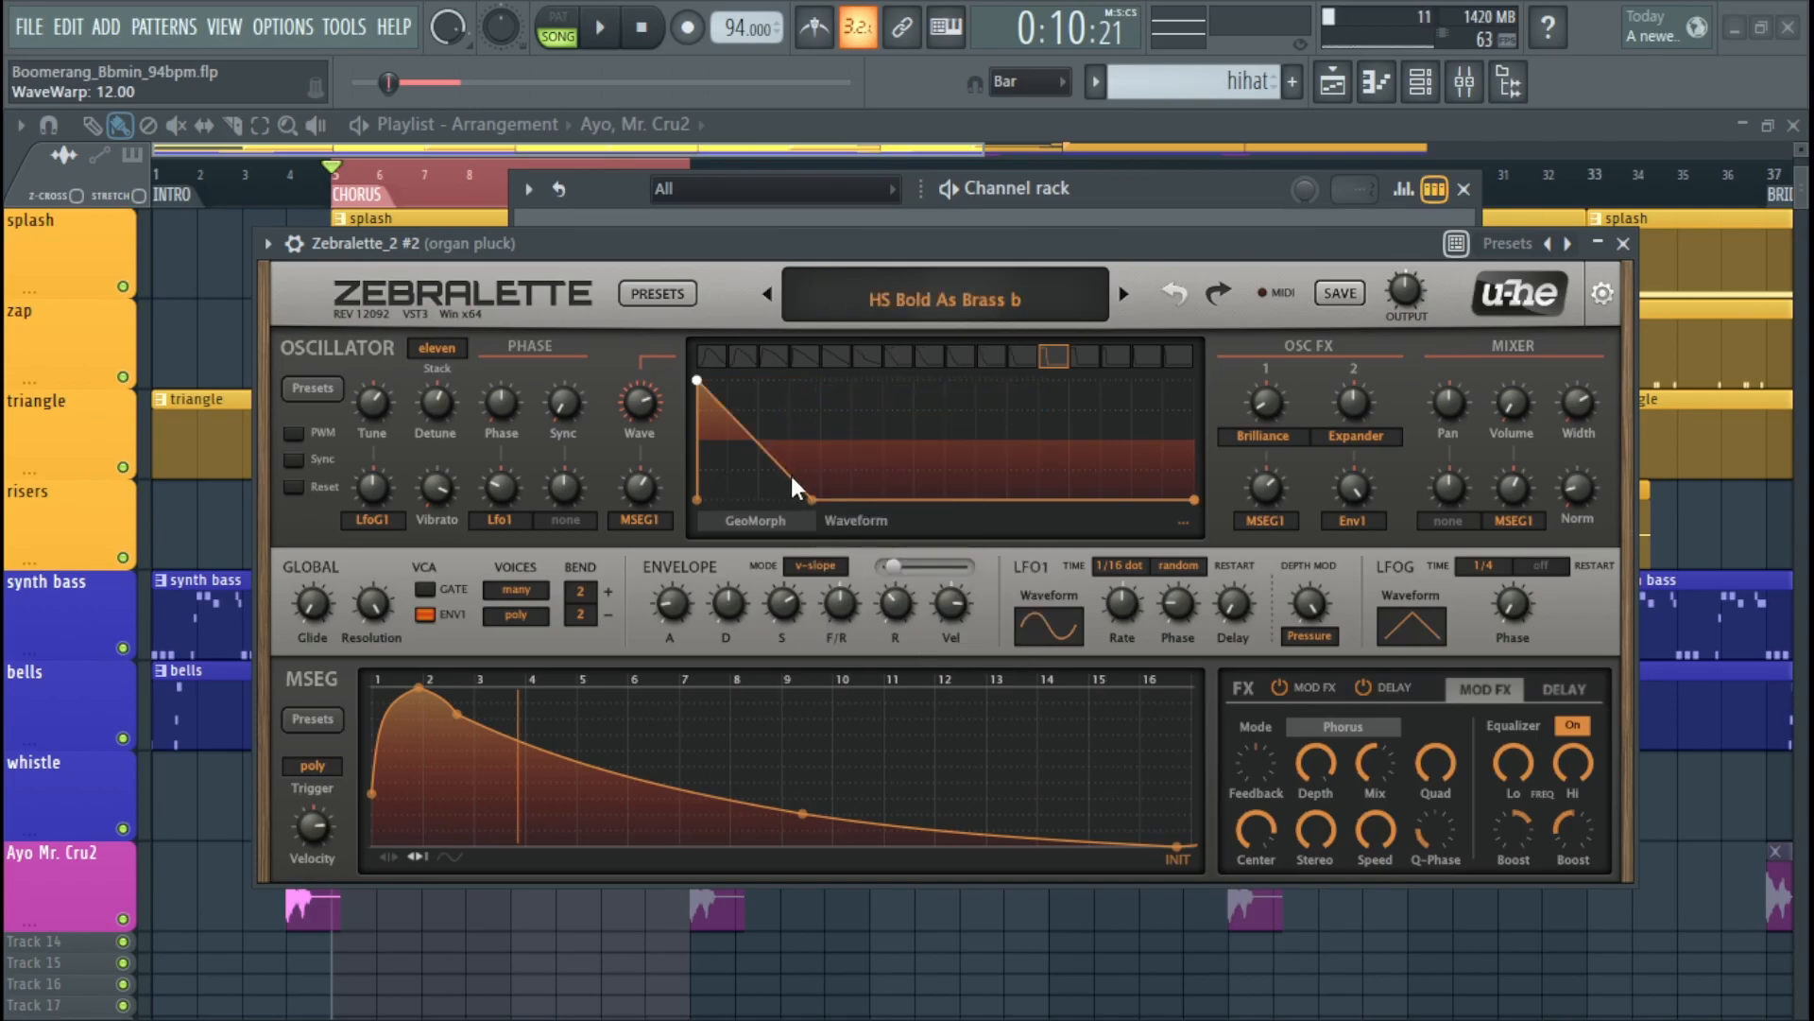
drag(813, 498, 885, 380)
- Insert a point on the twelfth waveform's falling slope, lower it to the baseline near the middle, and pull up a full-height peak near the end
right_click(981, 446)
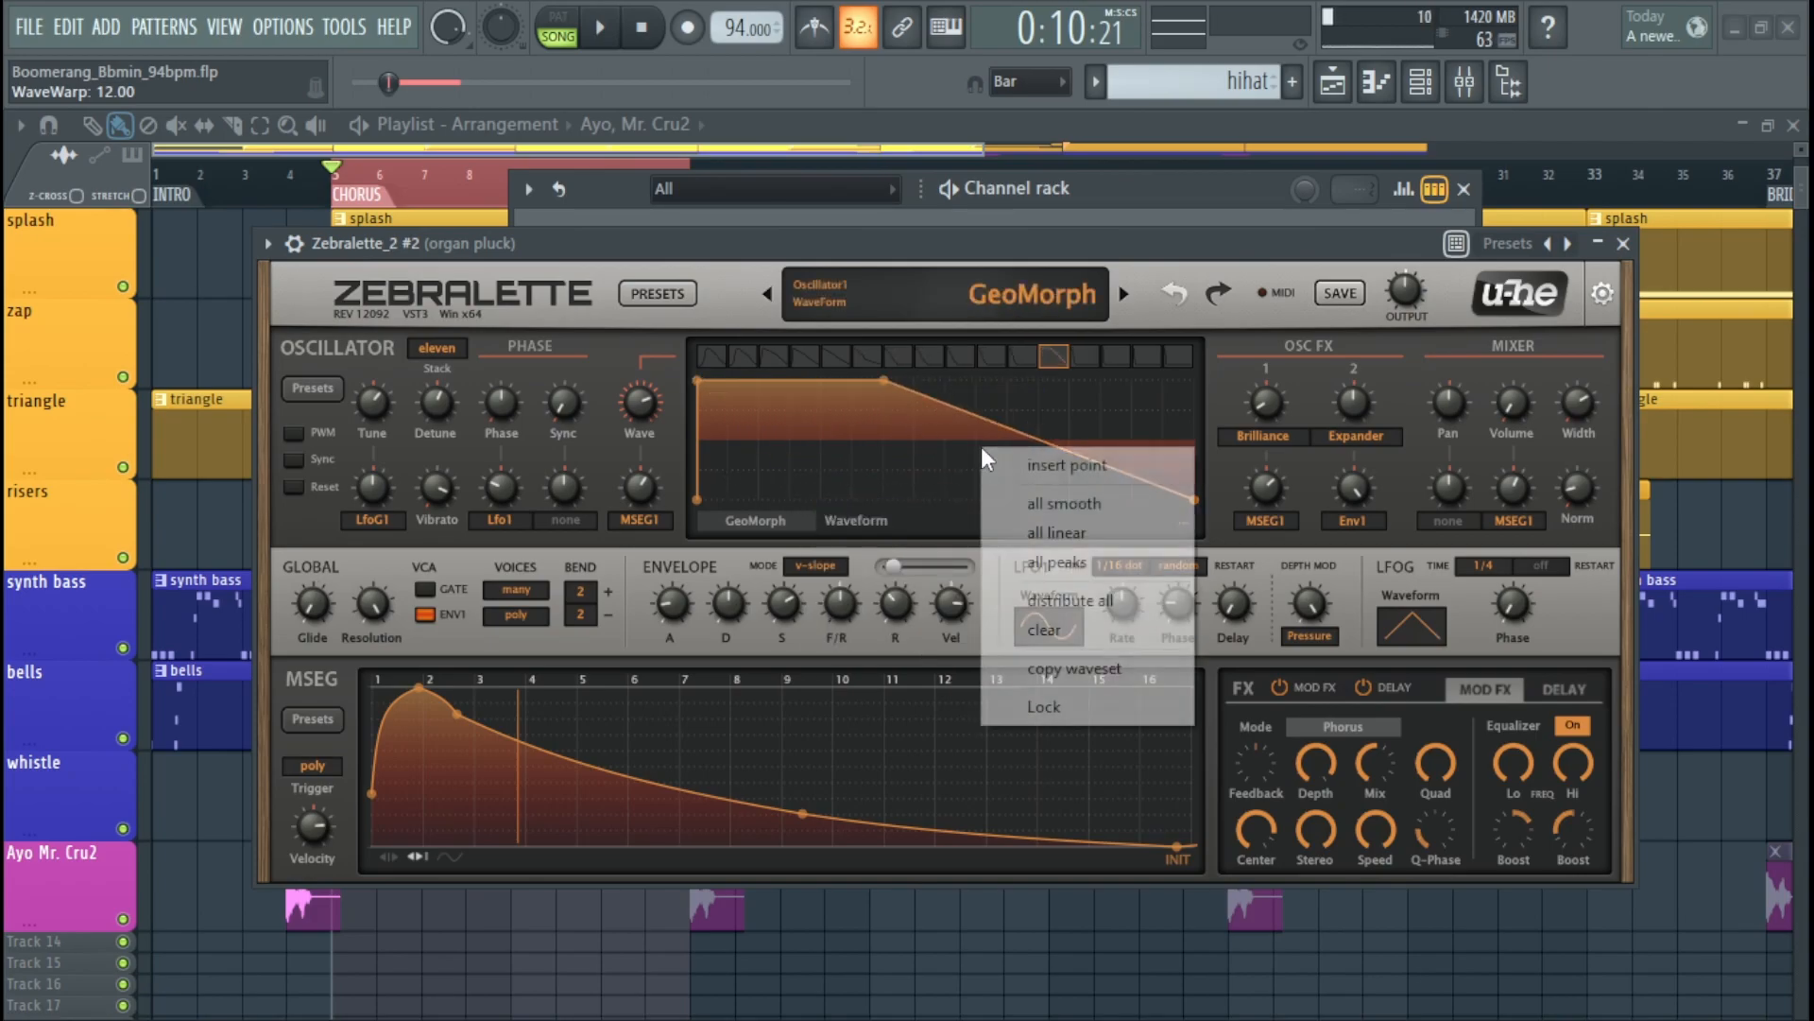
click(1058, 465)
drag(958, 457, 953, 499)
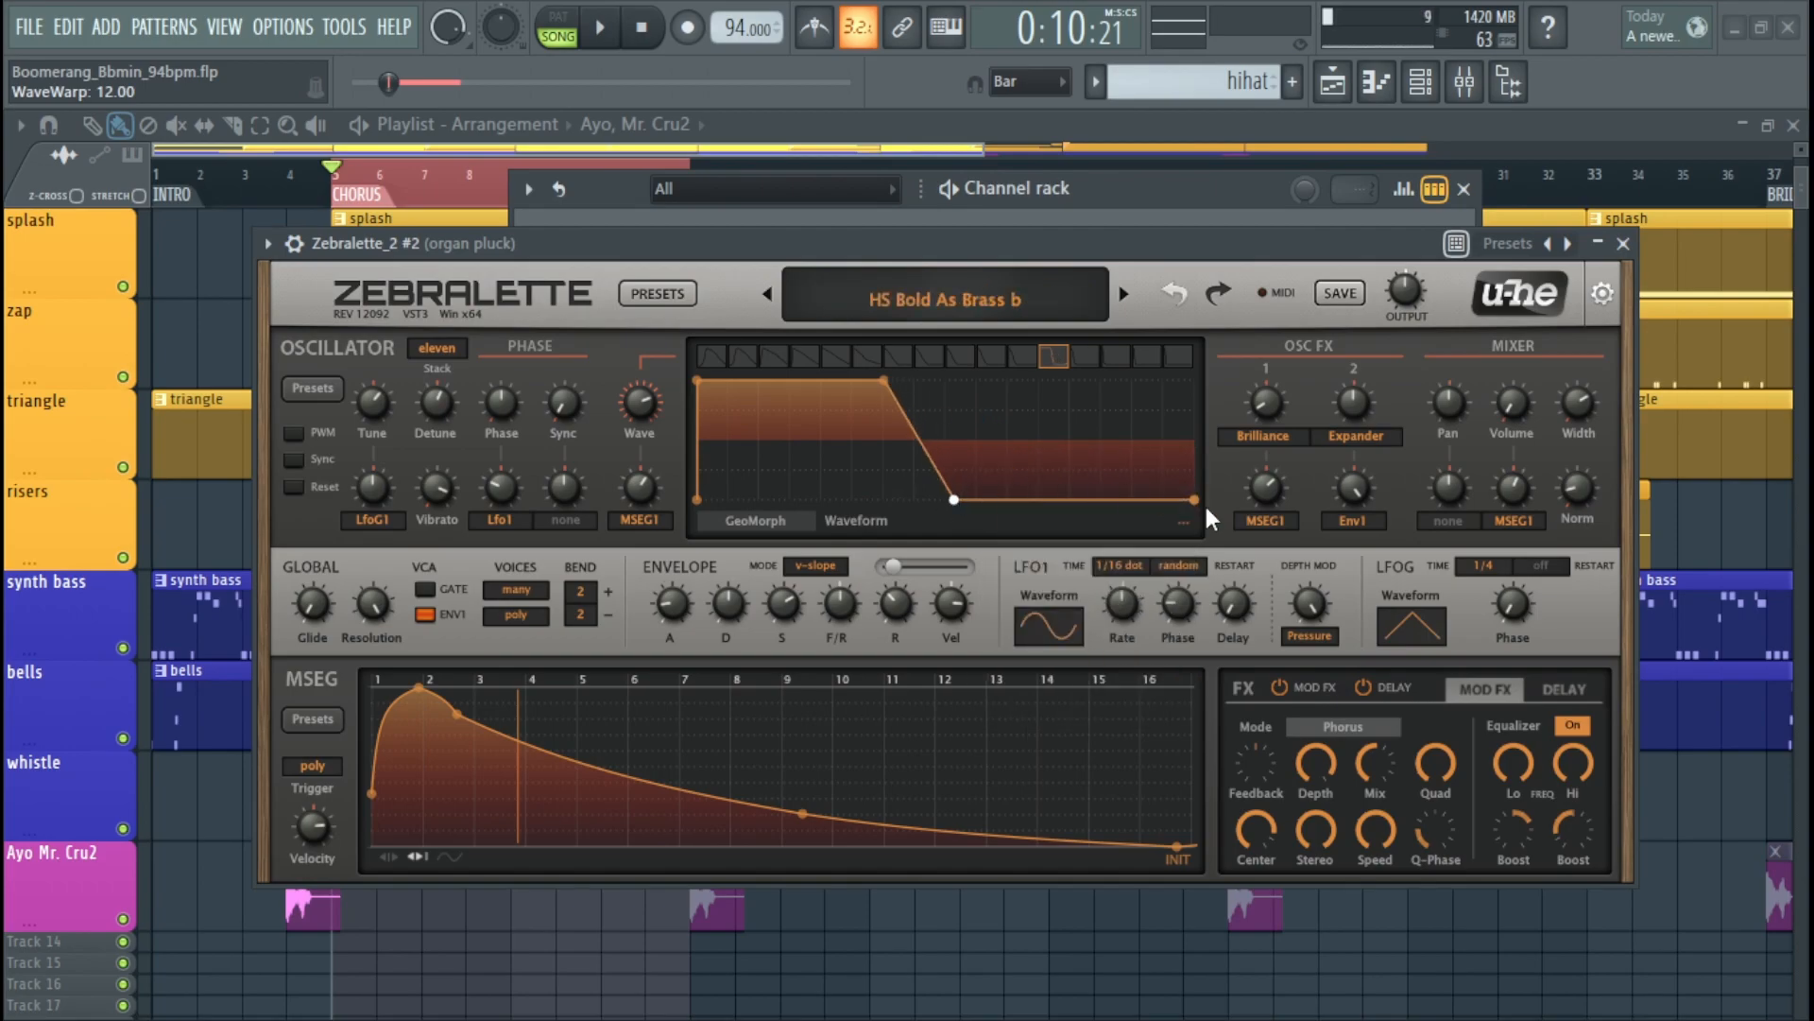
drag(1193, 497, 1157, 370)
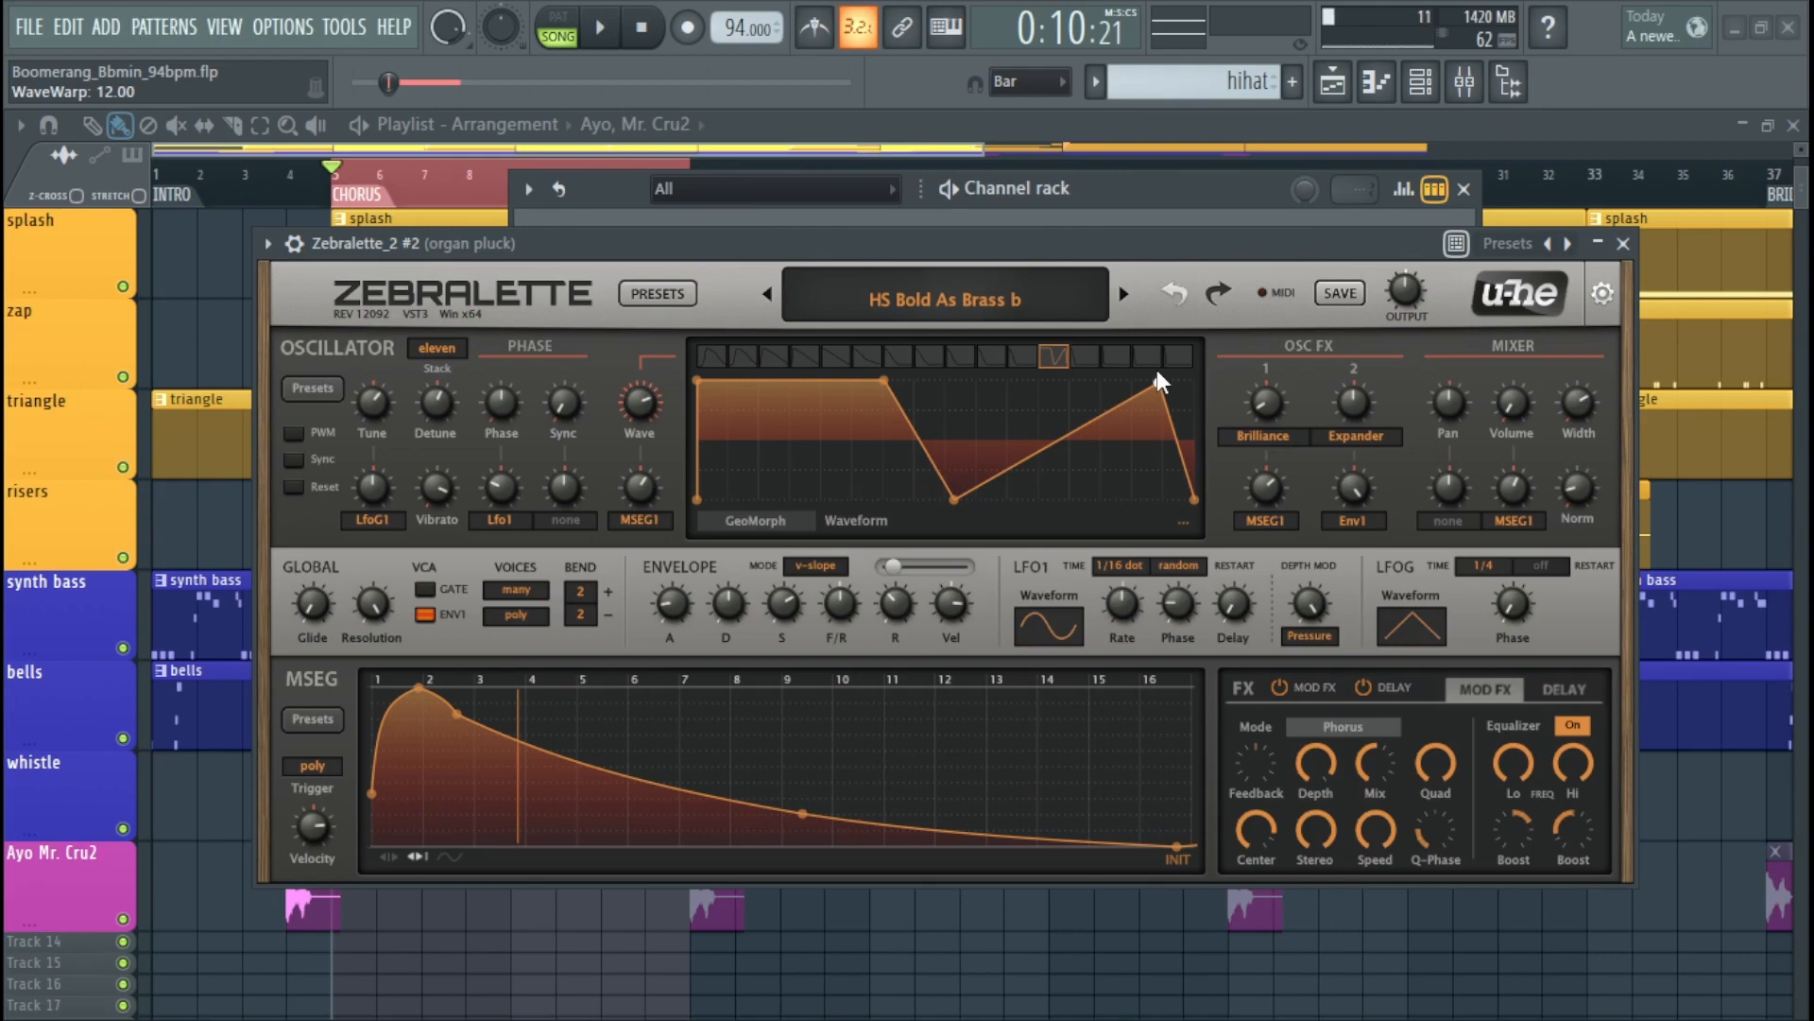